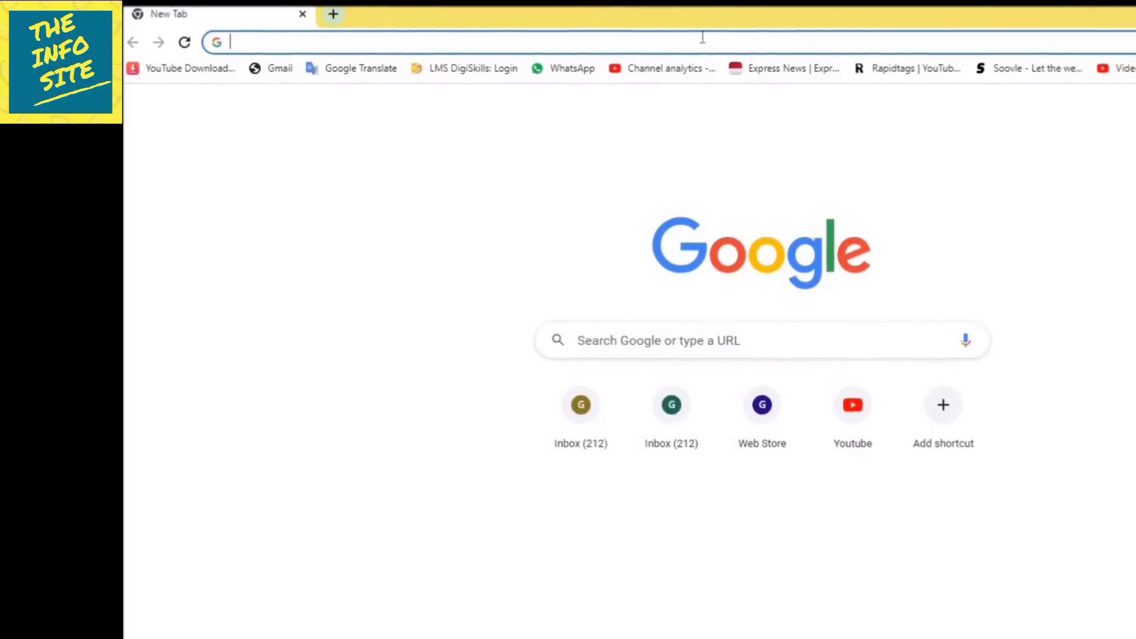
Load the IRIS taxpayer login page at iris.fbr.gov.pk.
text(iri)
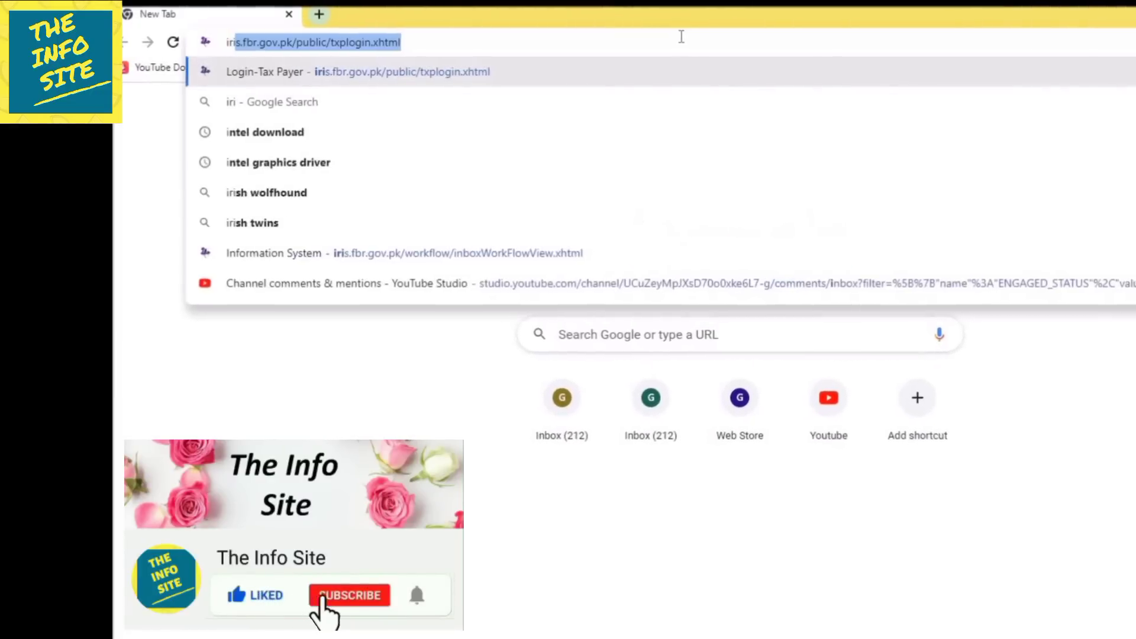
text(s.fbr)
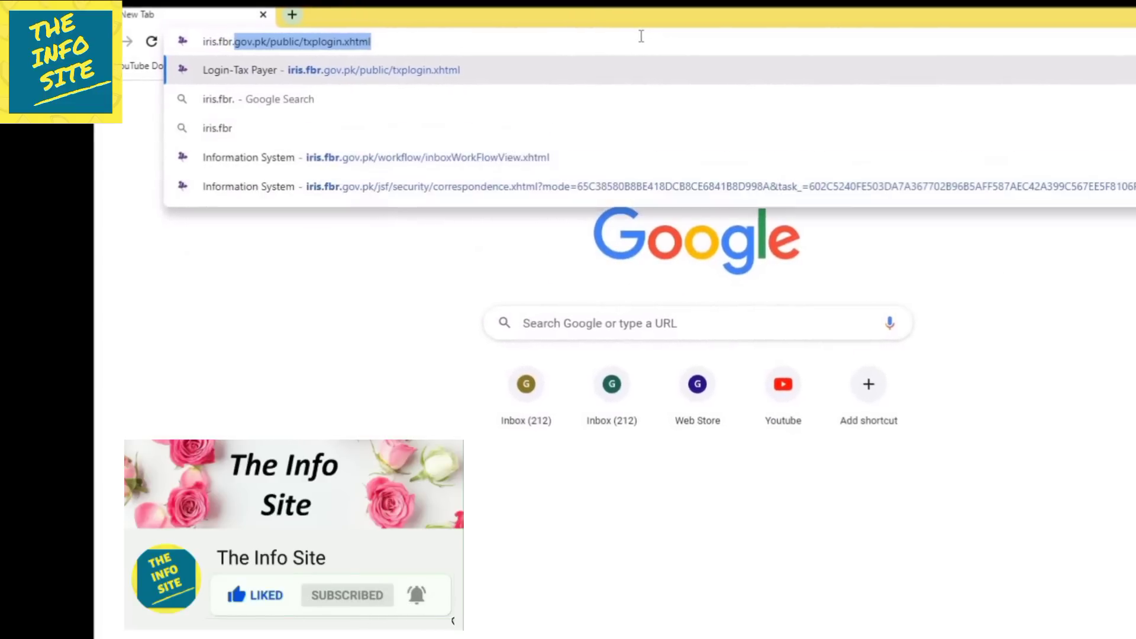
text(.gov)
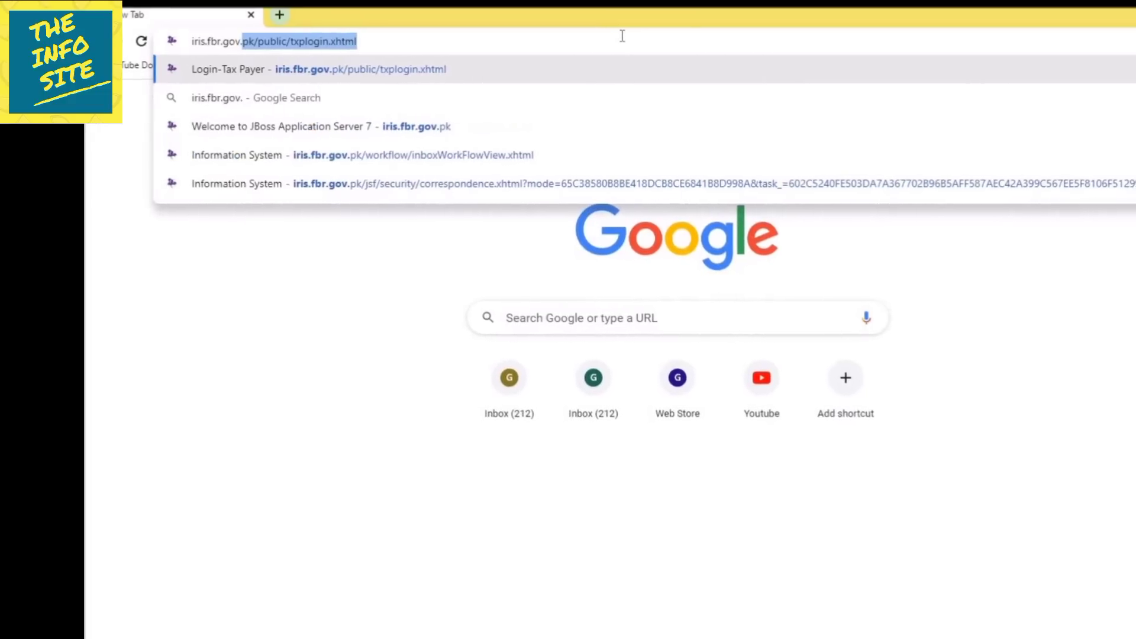
text(.pk)
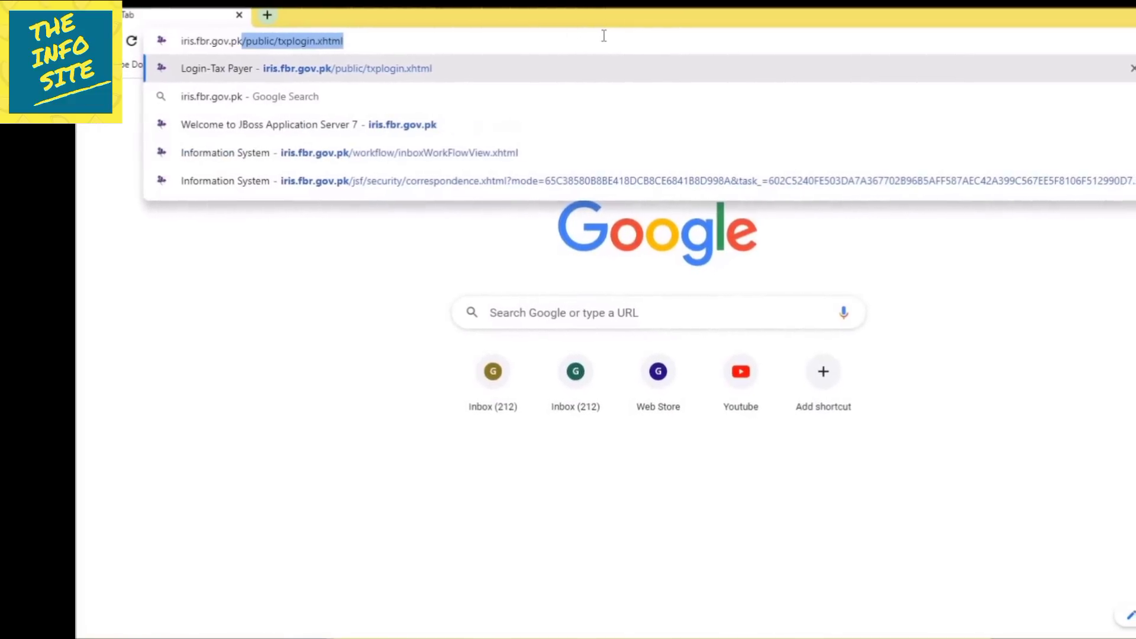
key(Return)
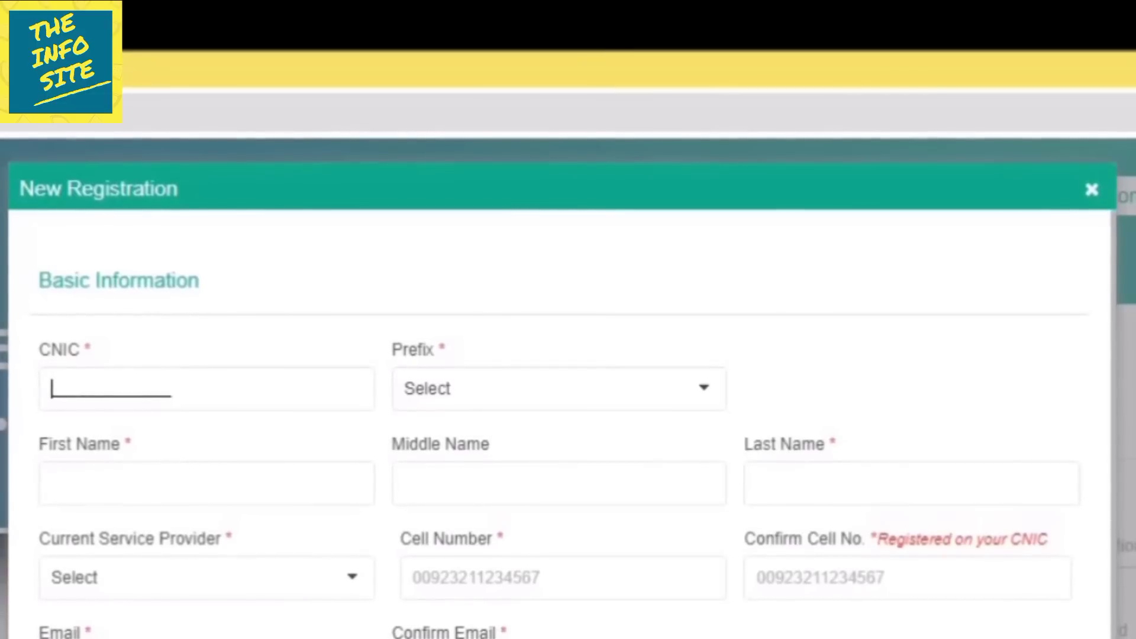
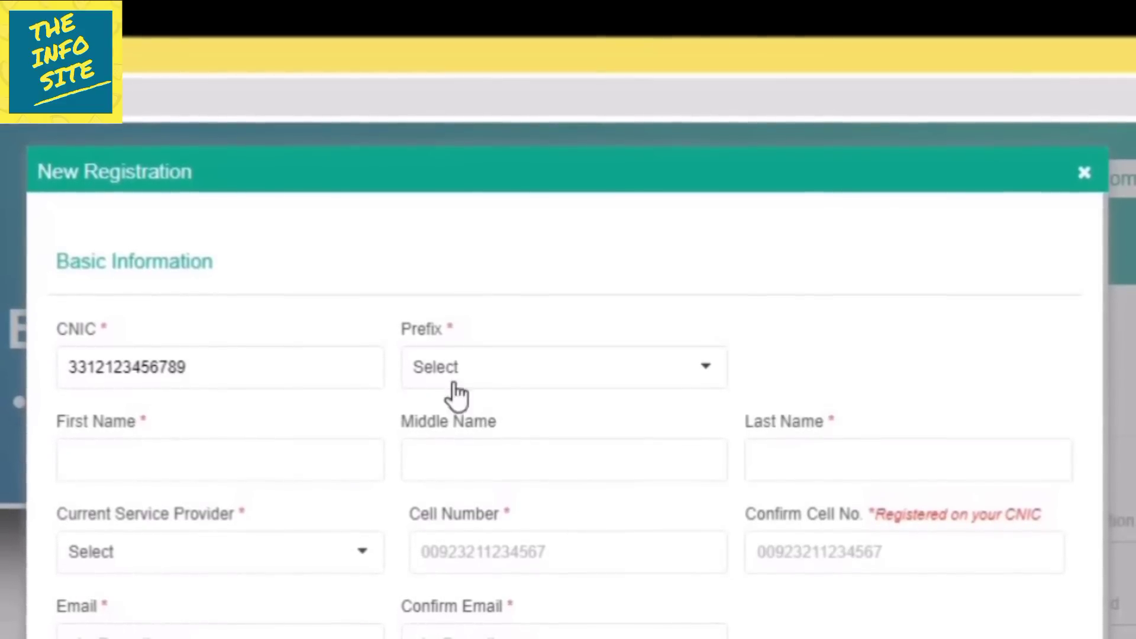
Enter the applicant's CNIC, choose the Mr. prefix, and fill in the first and middle names.
click(692, 368)
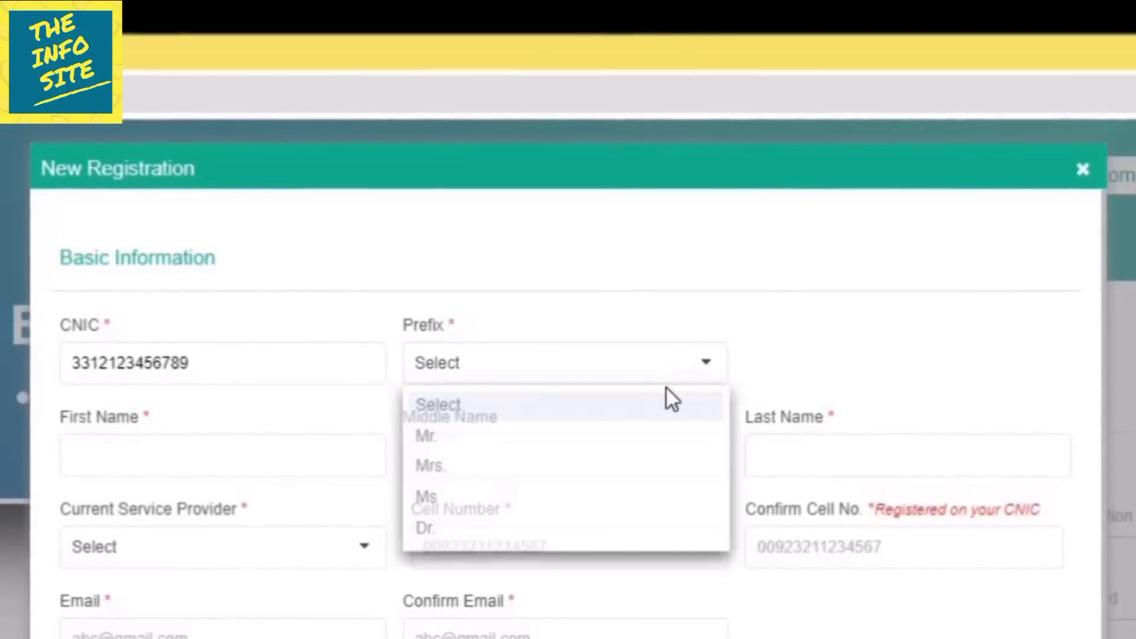
click(583, 436)
click(261, 454)
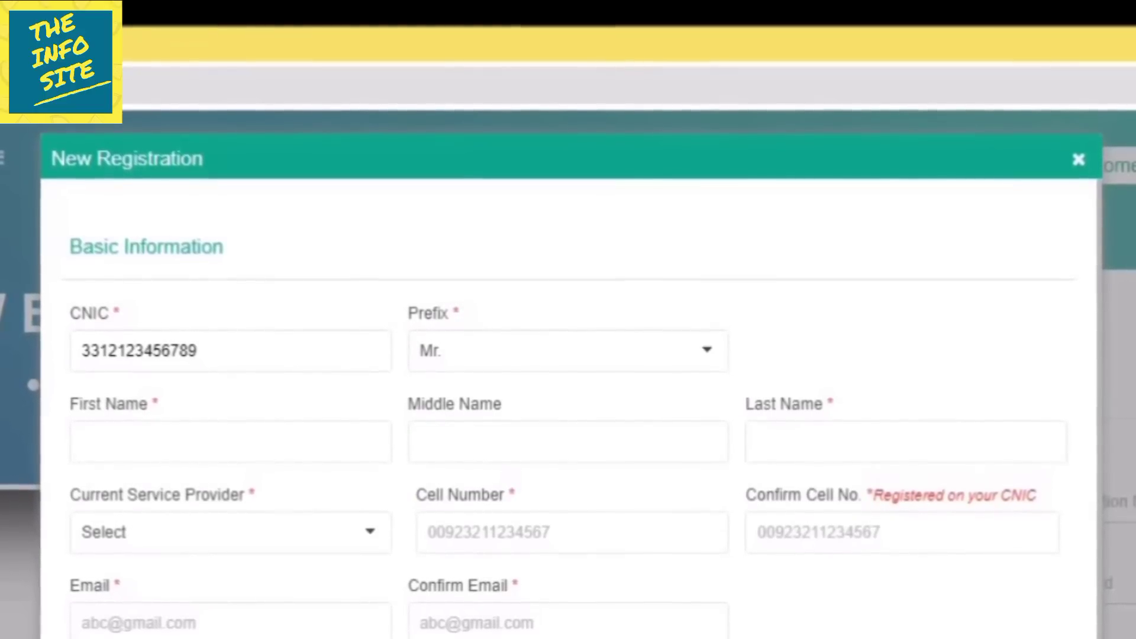
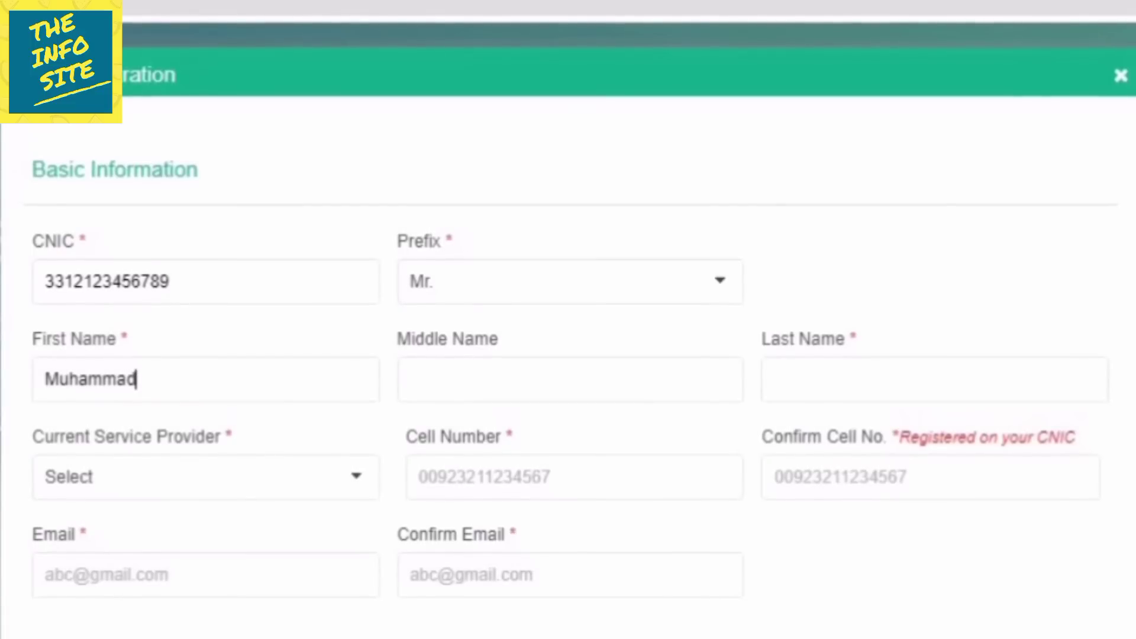
click(411, 380)
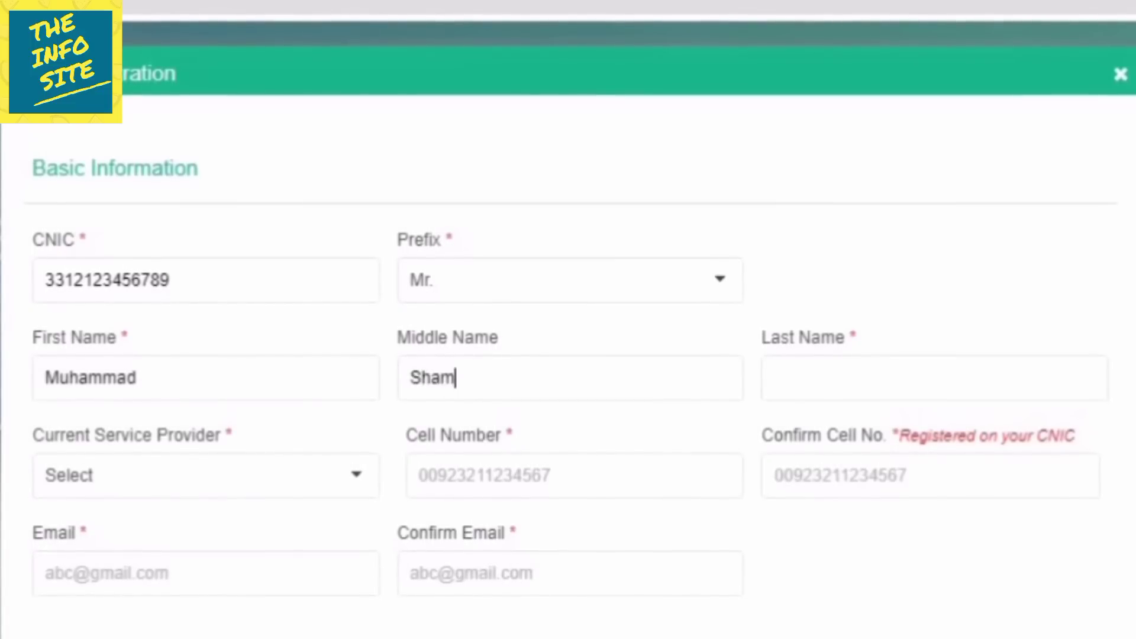
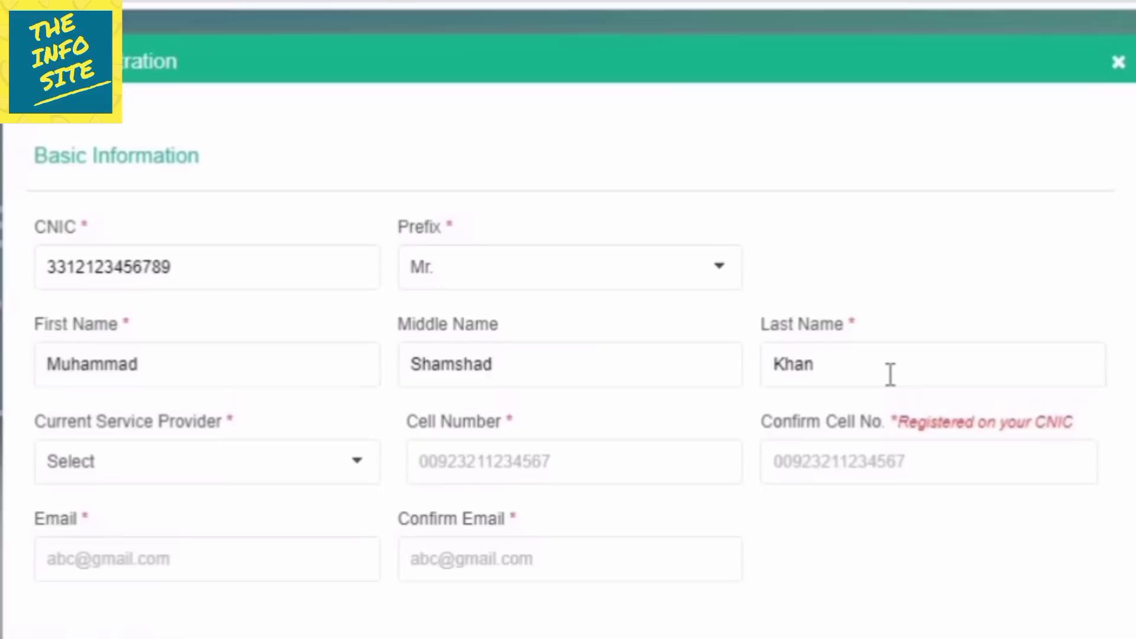
Set Mobilink as the service provider and enter and confirm the applicant's cell number.
click(316, 471)
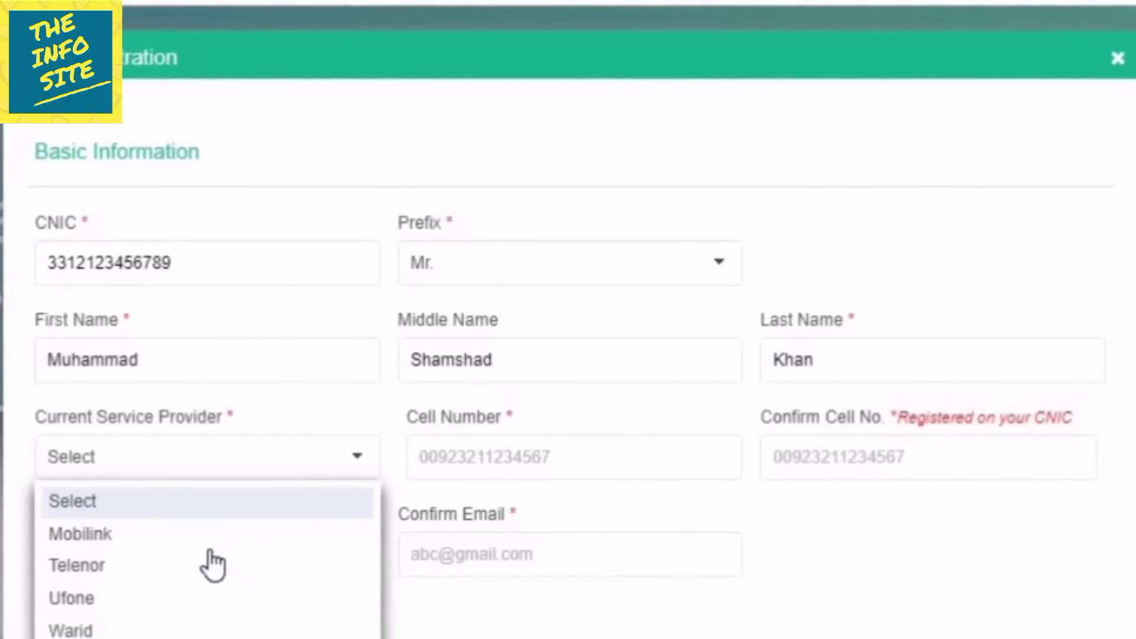
click(185, 535)
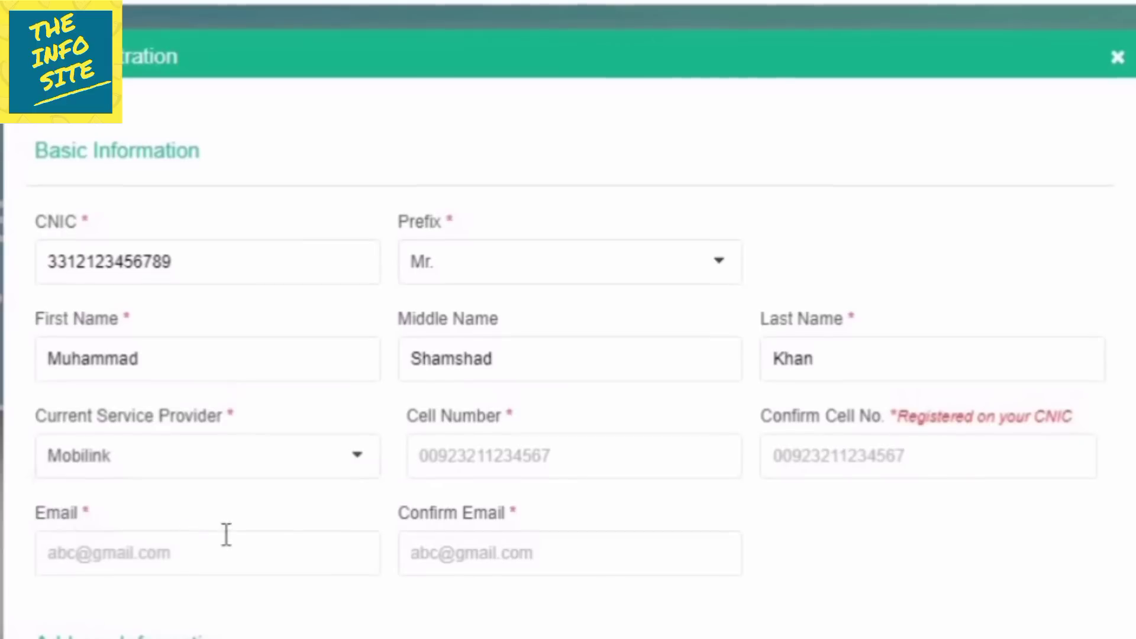
click(456, 457)
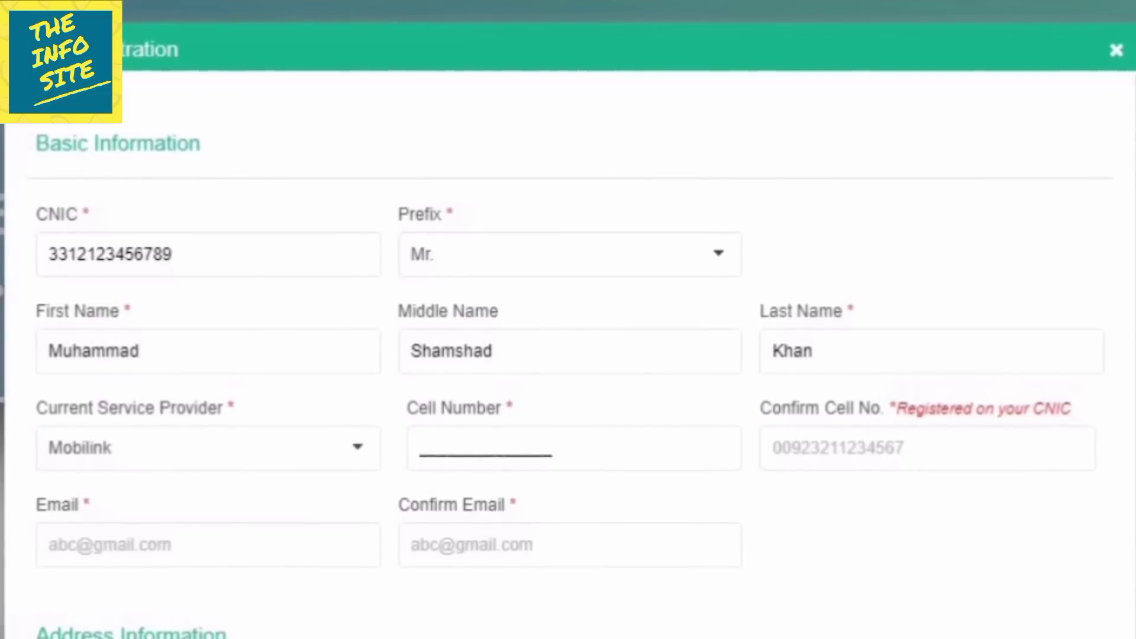
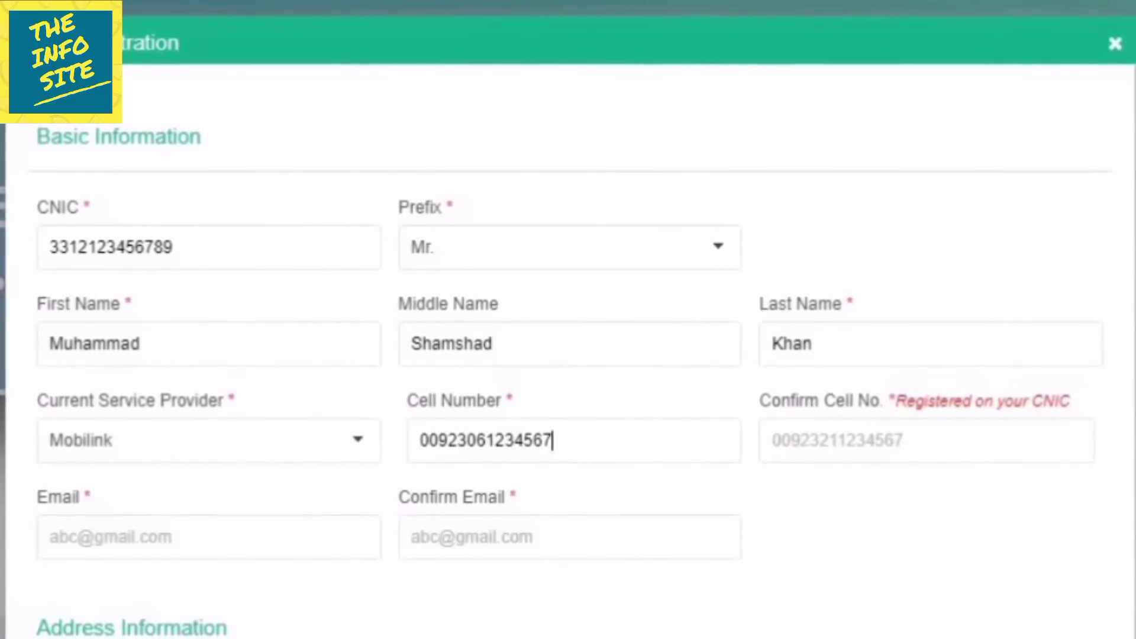
click(774, 440)
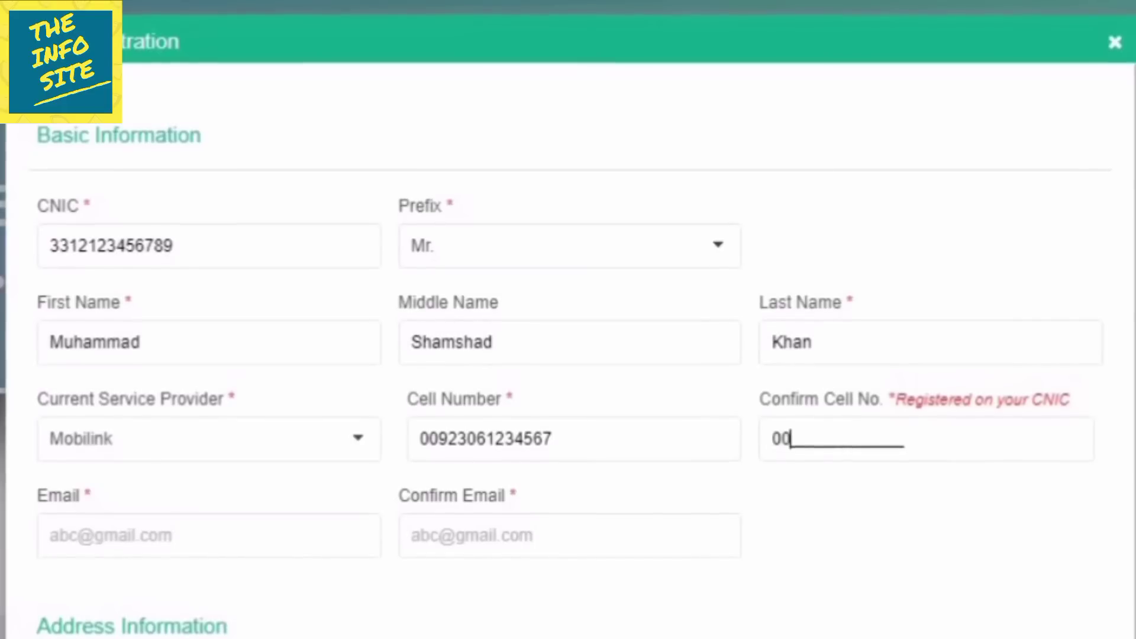
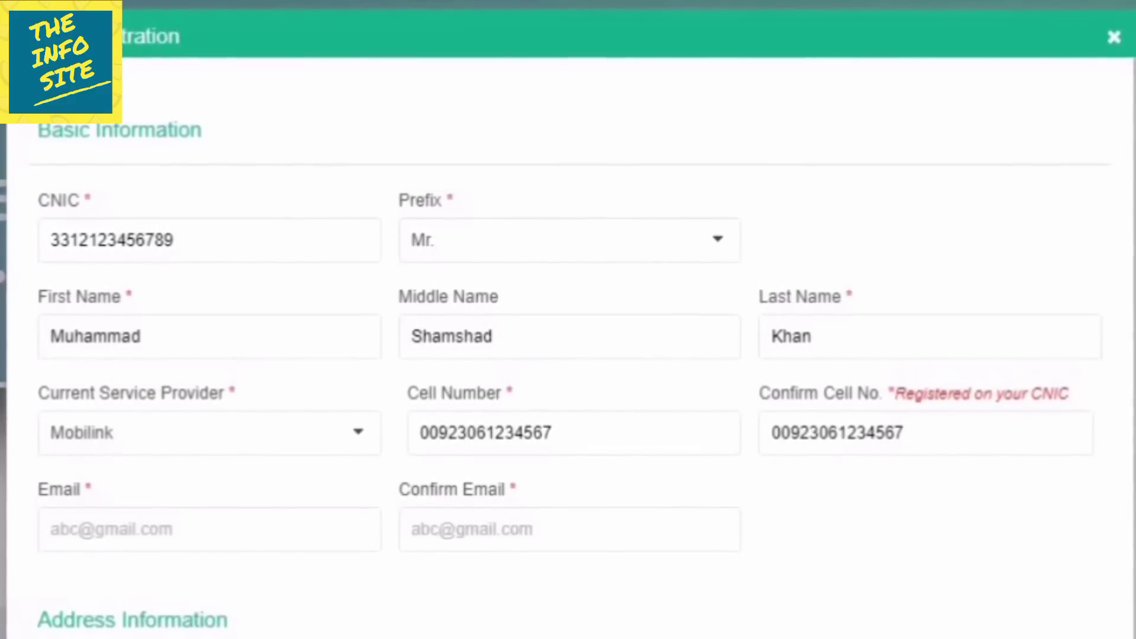
Enter the applicant's Gmail address and repeat it in Confirm Email.
click(52, 529)
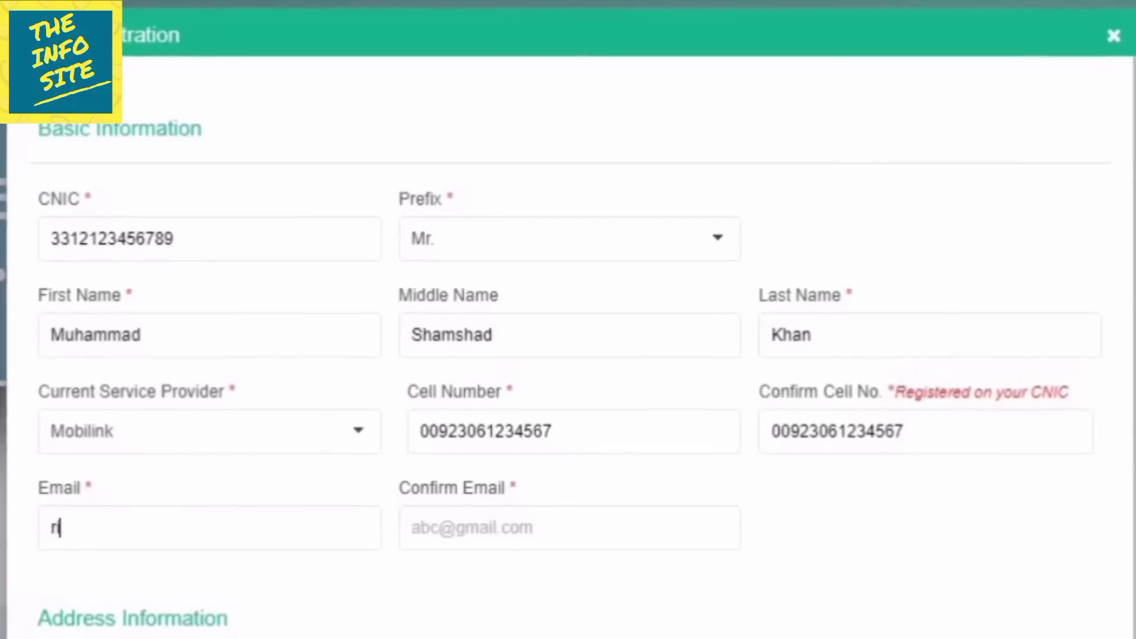
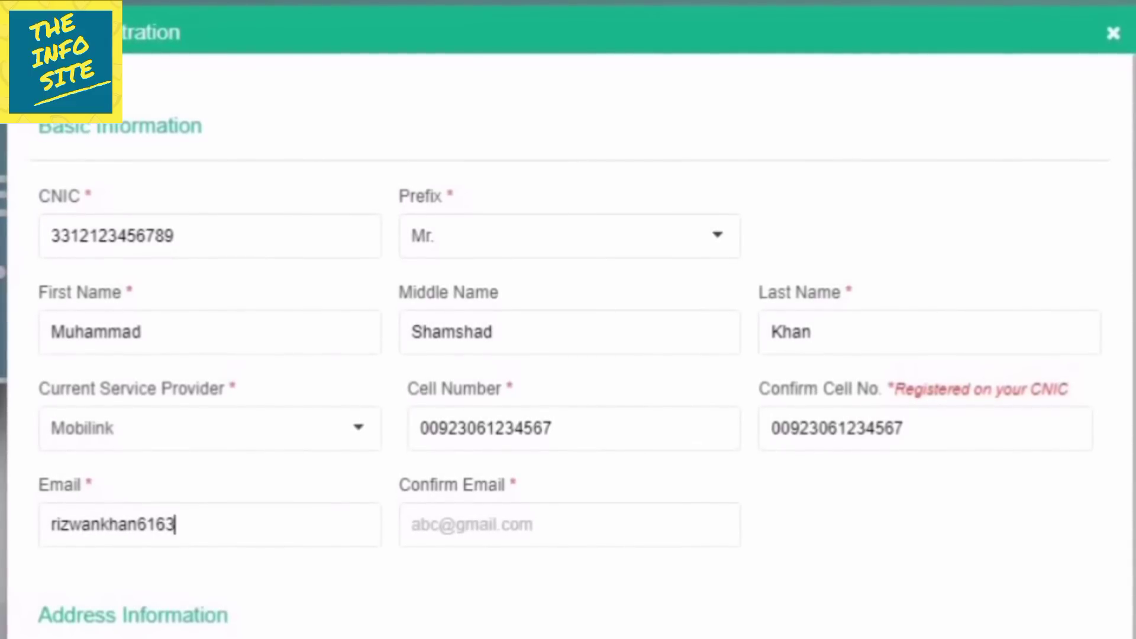
key(Tab)
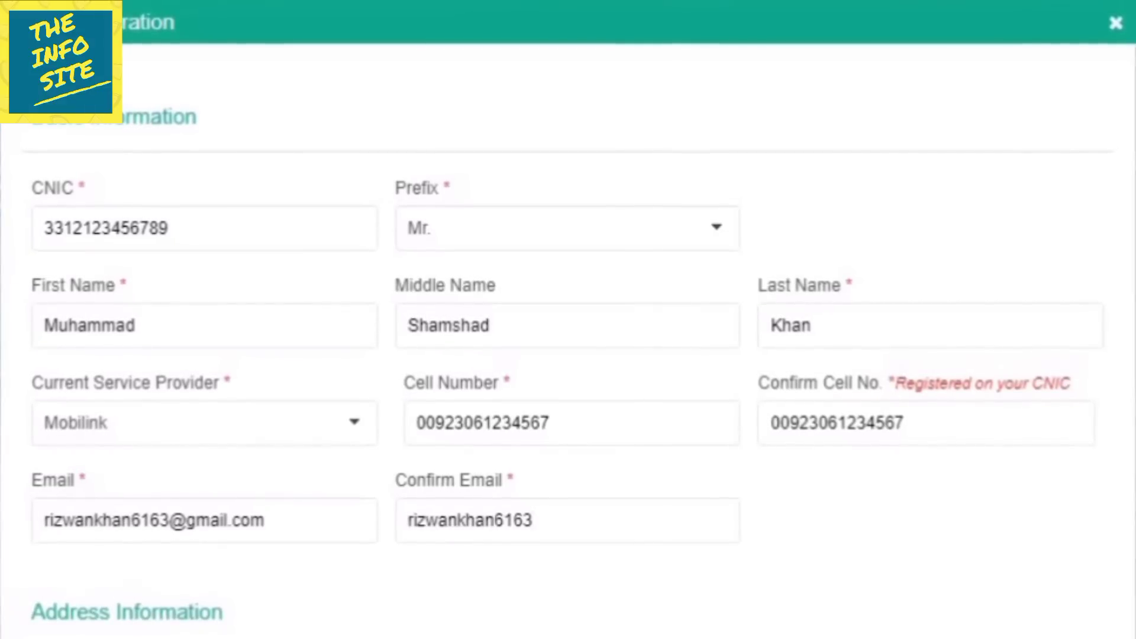
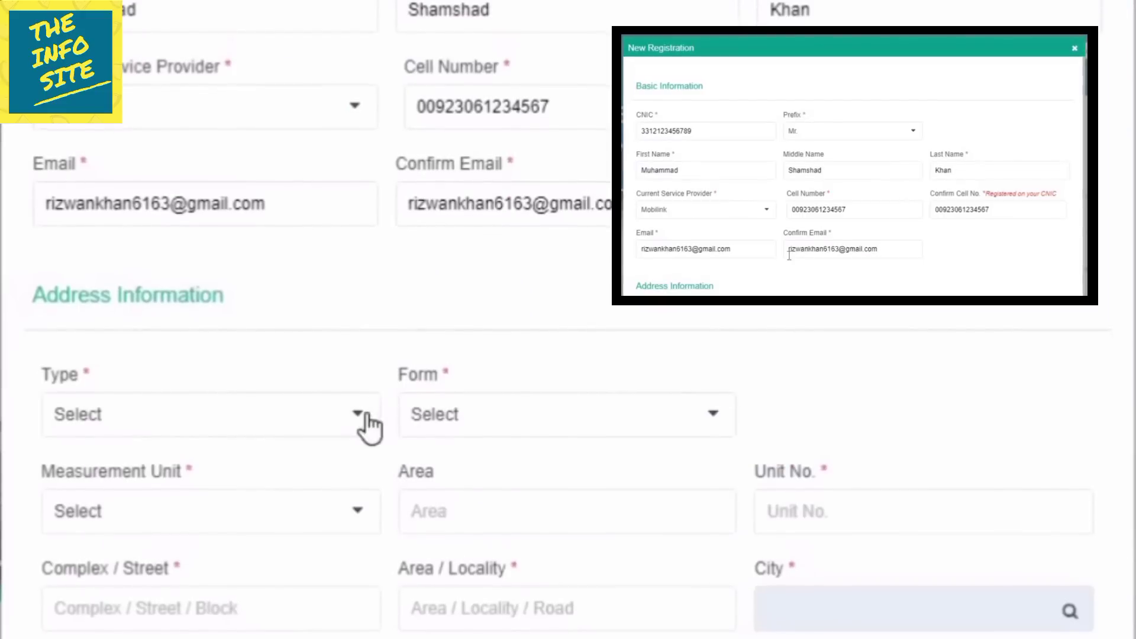
Describe the property as a Residential Property House measuring 9 Marla.
scroll(356, 376, down, 1)
click(340, 273)
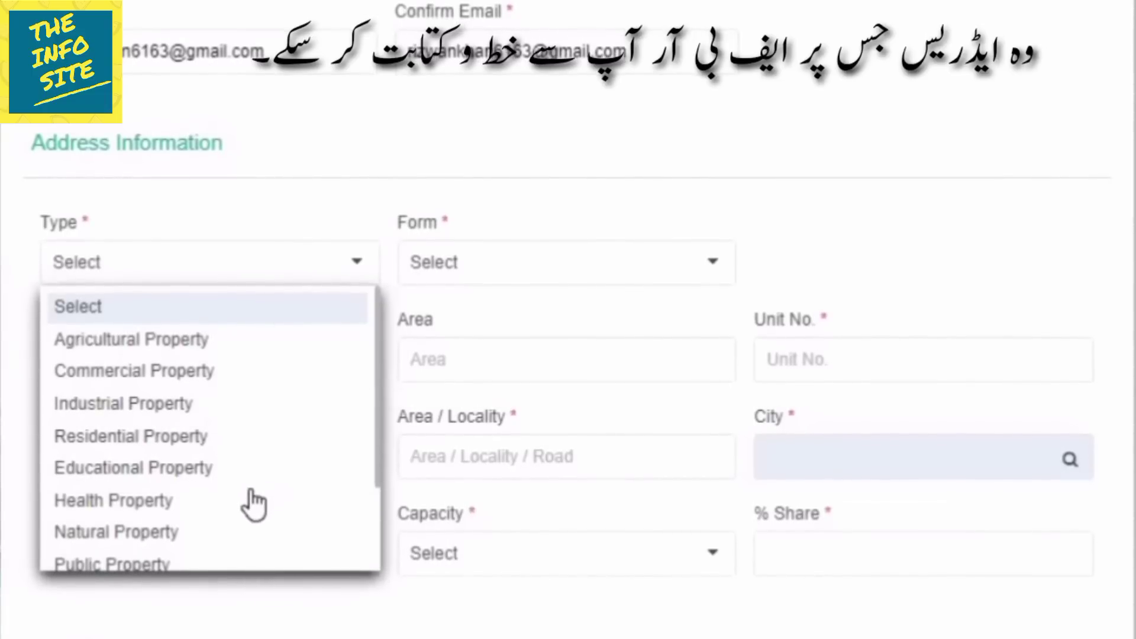
scroll(255, 491, down, 2)
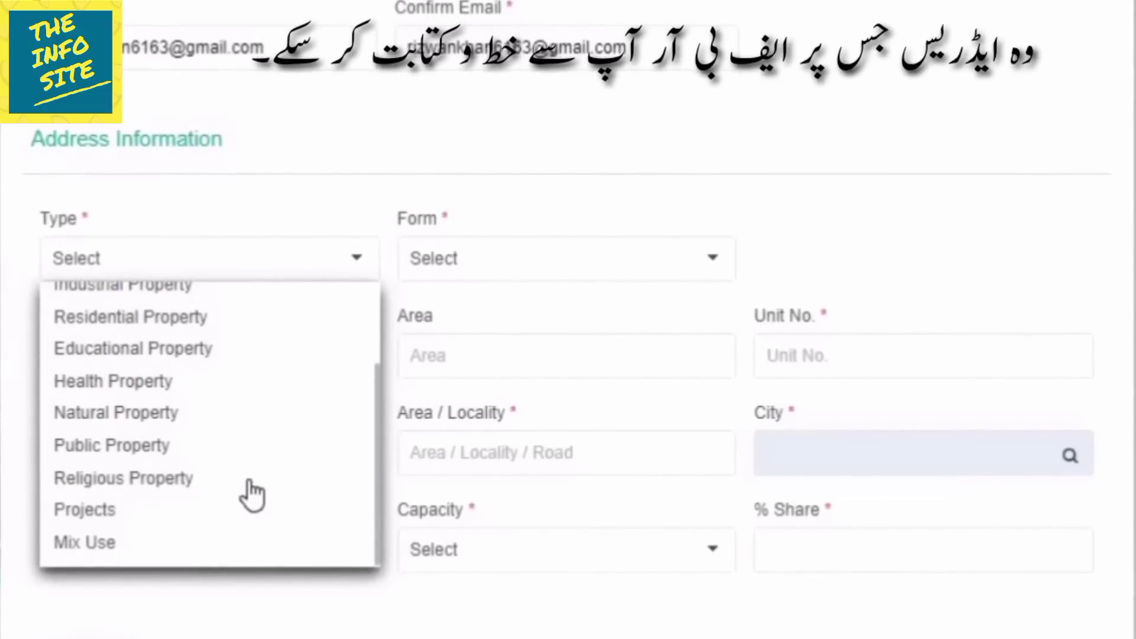
click(168, 322)
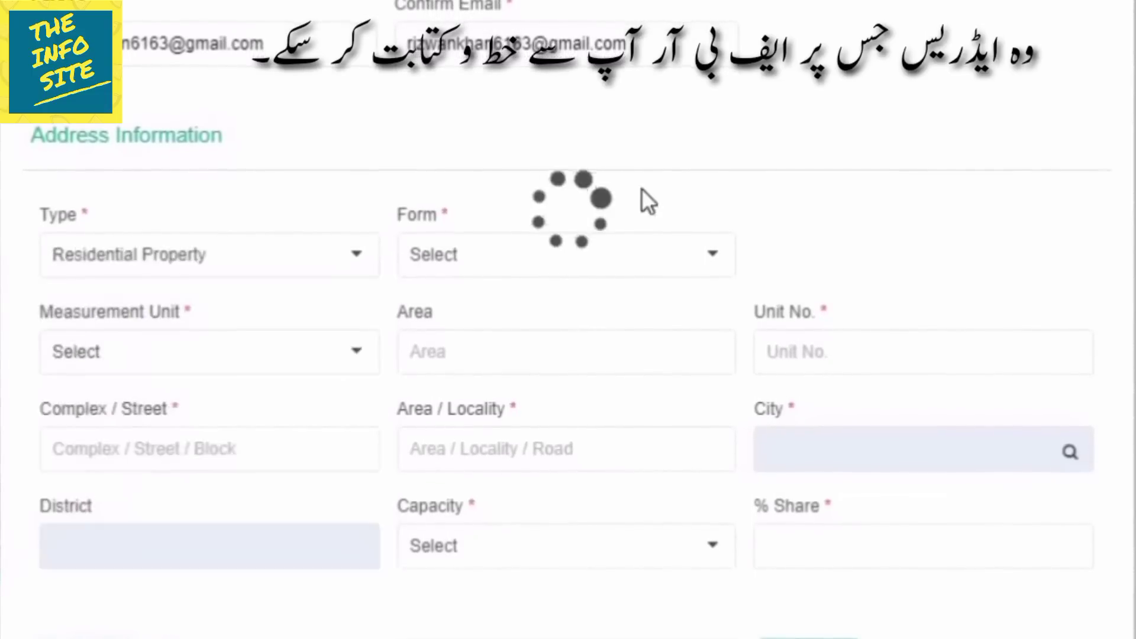
click(590, 269)
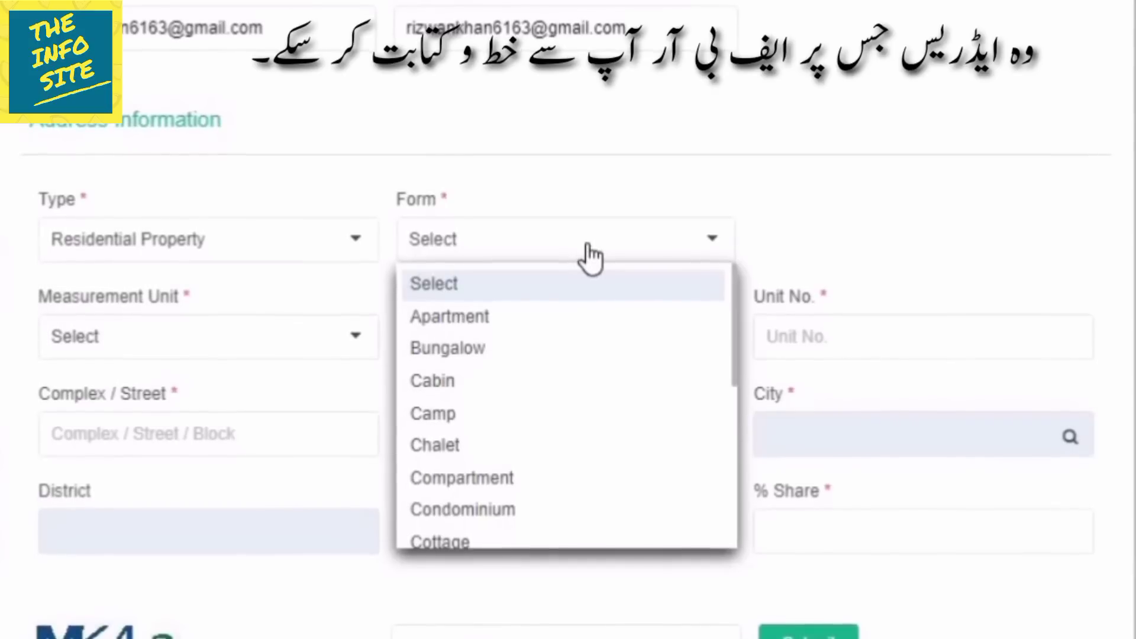
scroll(615, 474, down, 5)
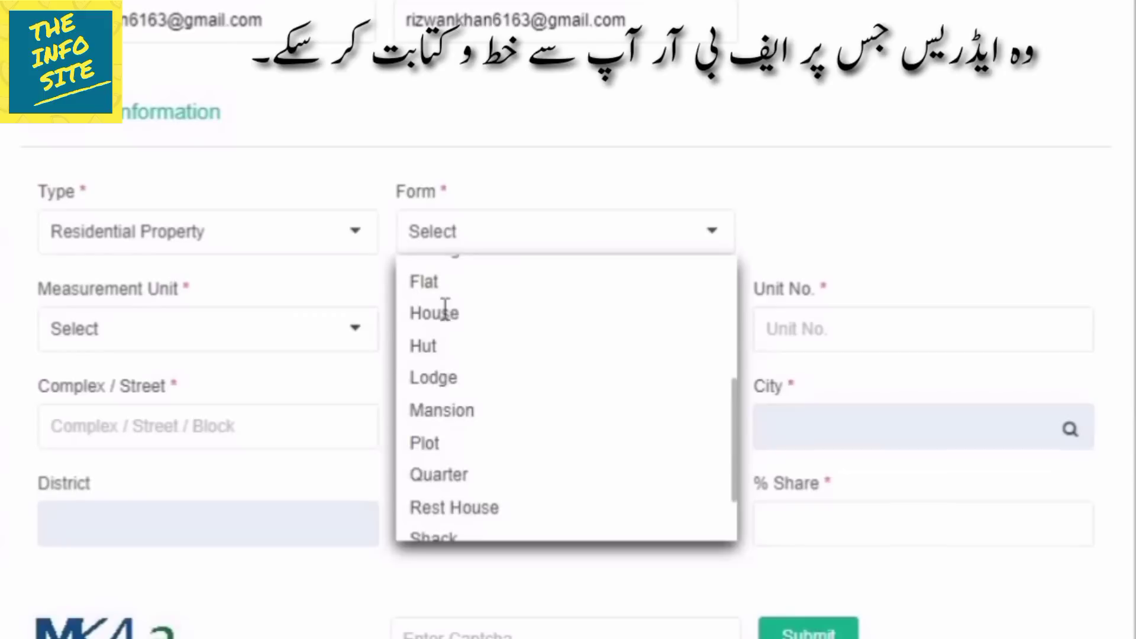
click(445, 311)
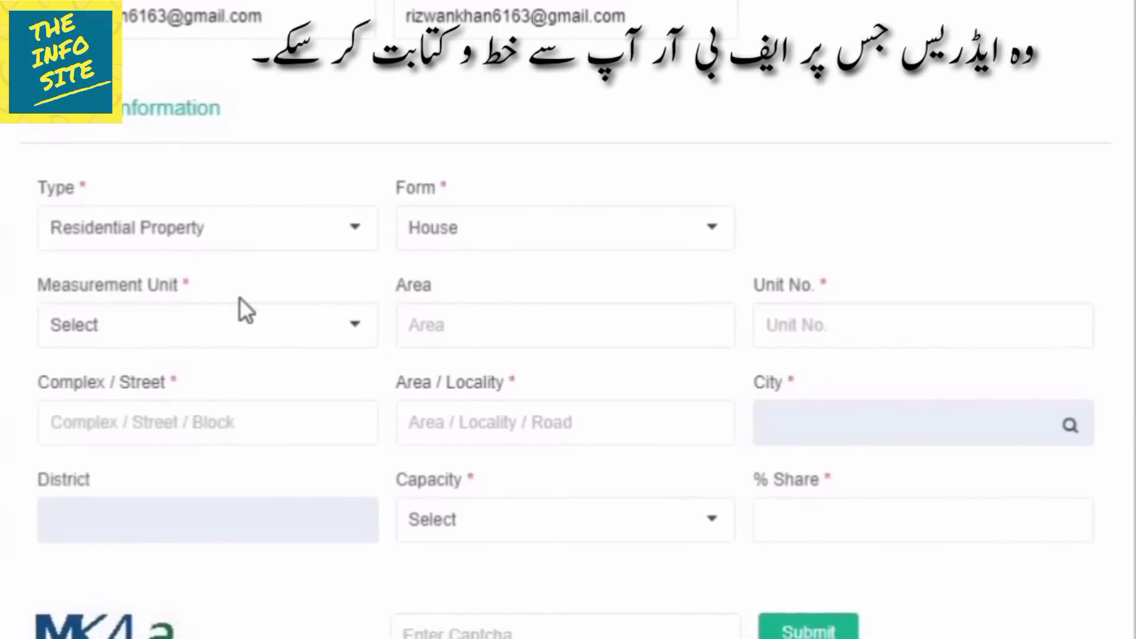
click(224, 329)
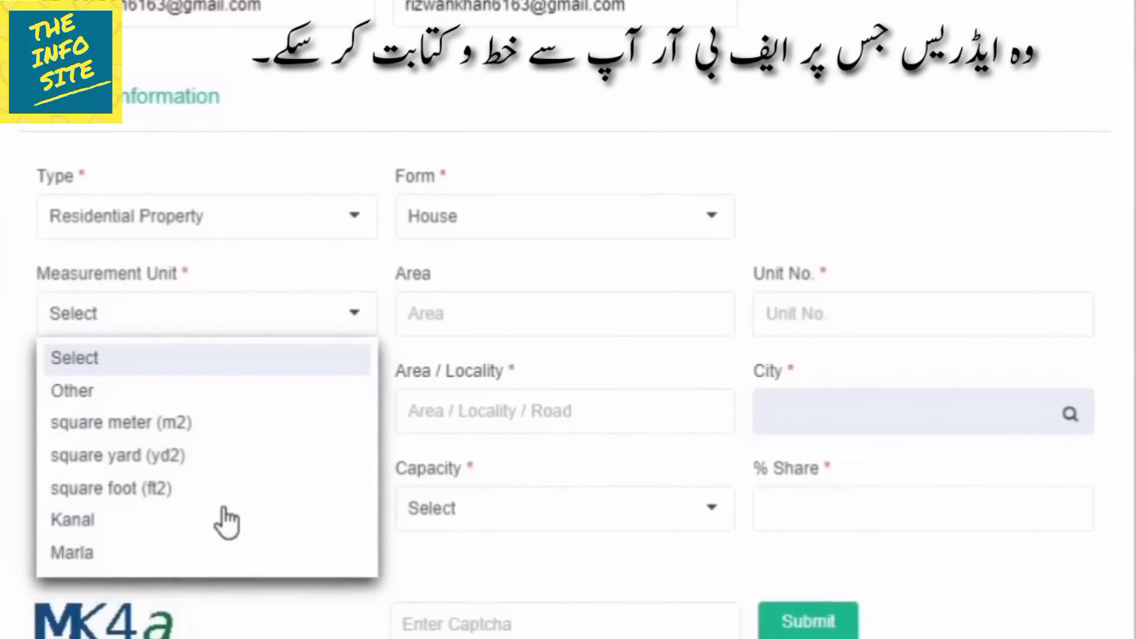
click(158, 554)
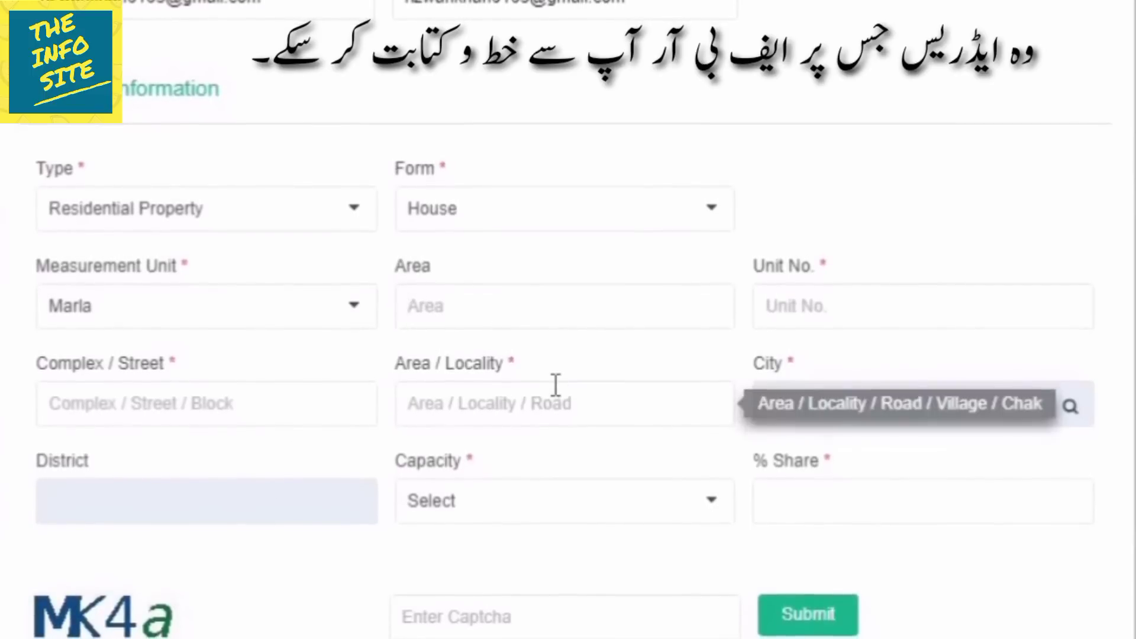
text(9)
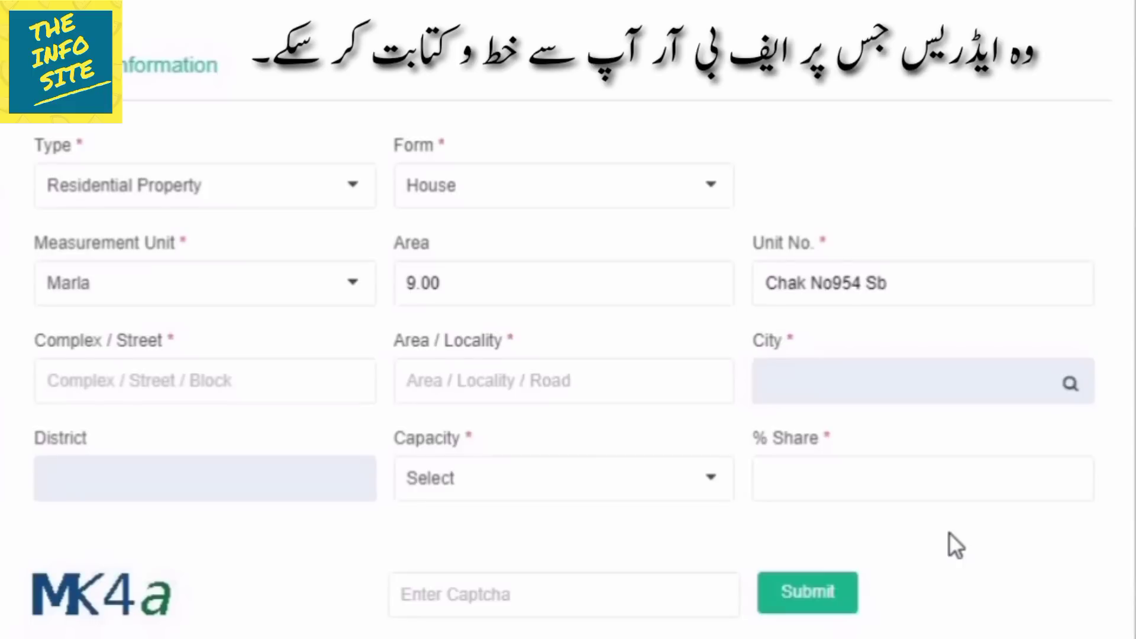
Fill in the street and locality parts of the address.
key(Tab)
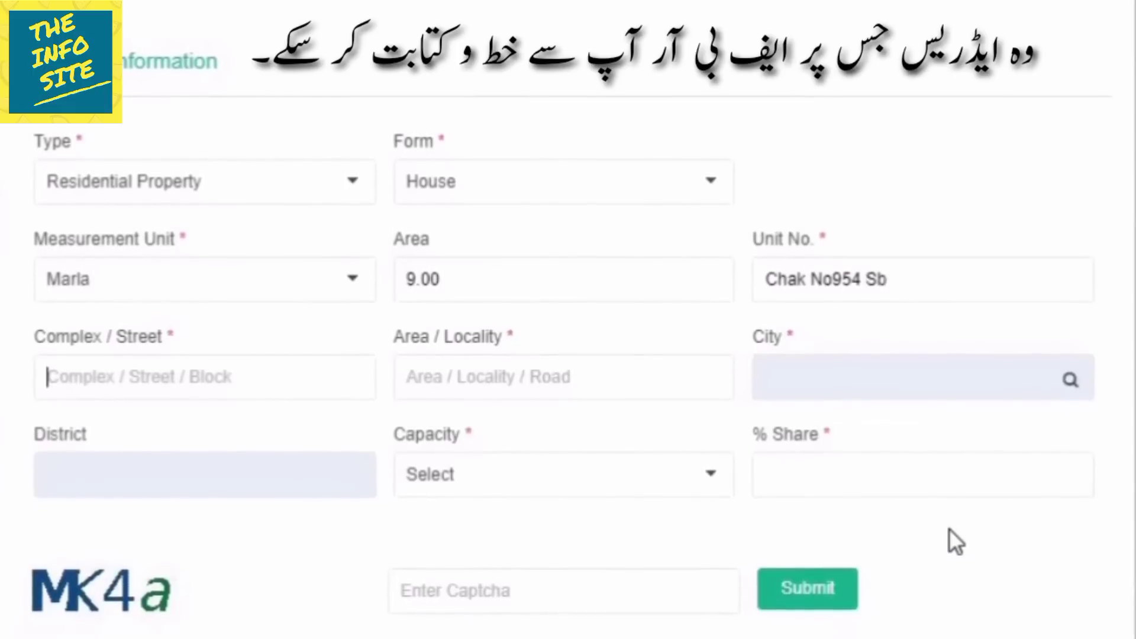
text(Tehsil)
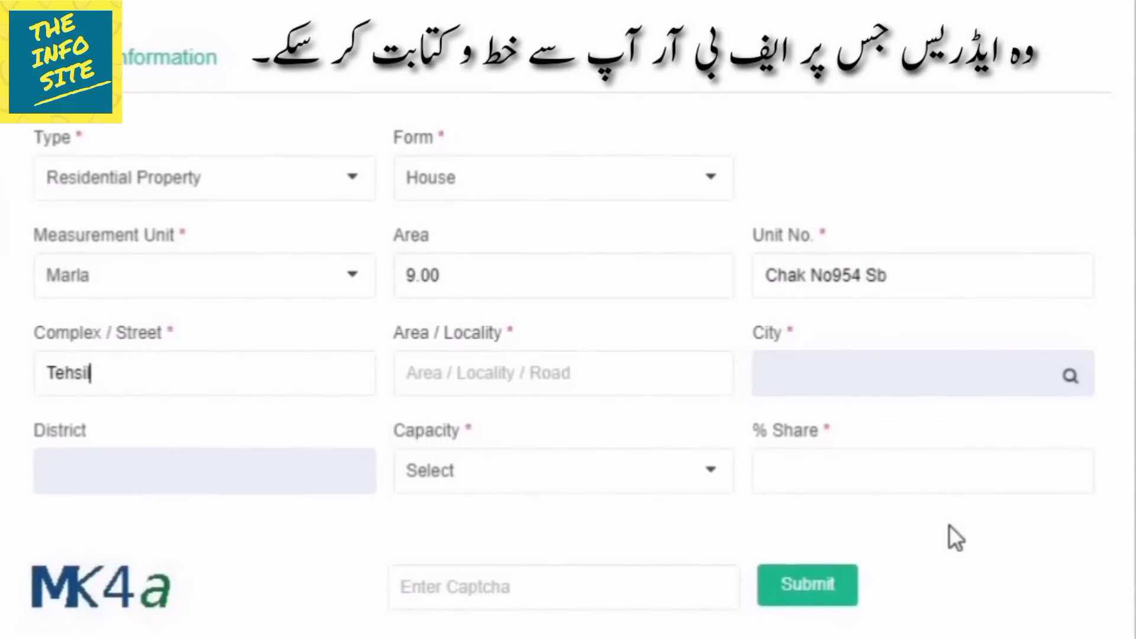
key(Tab)
text(& Disst)
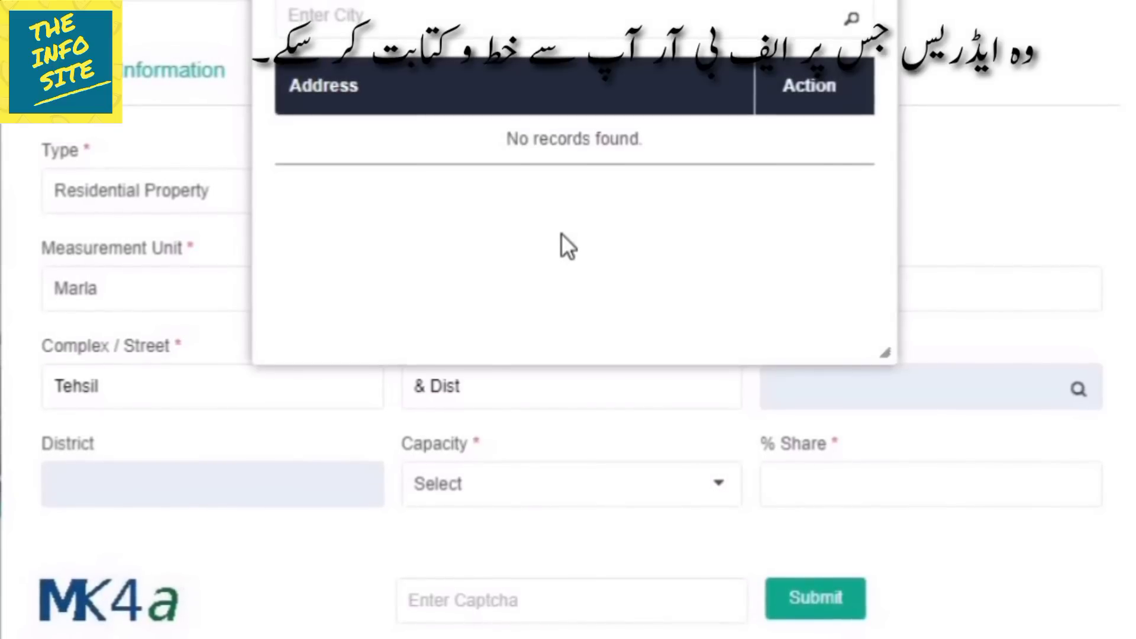
Search cities for Lahore and select Shalamar Town, auto-filling Lahore as district.
text(Lahore)
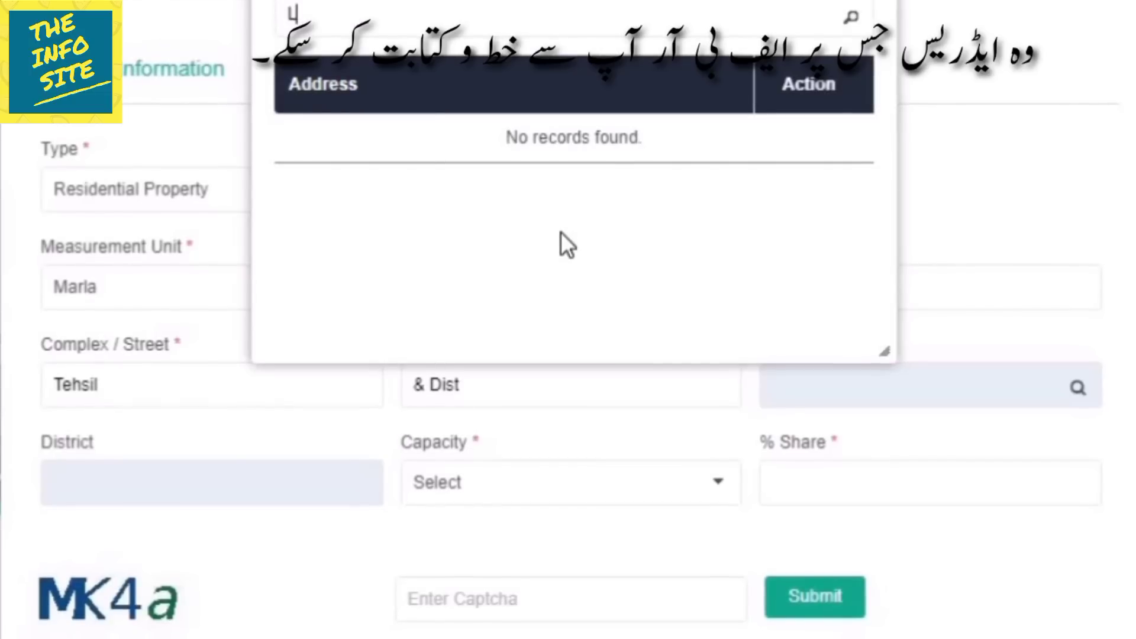
click(850, 17)
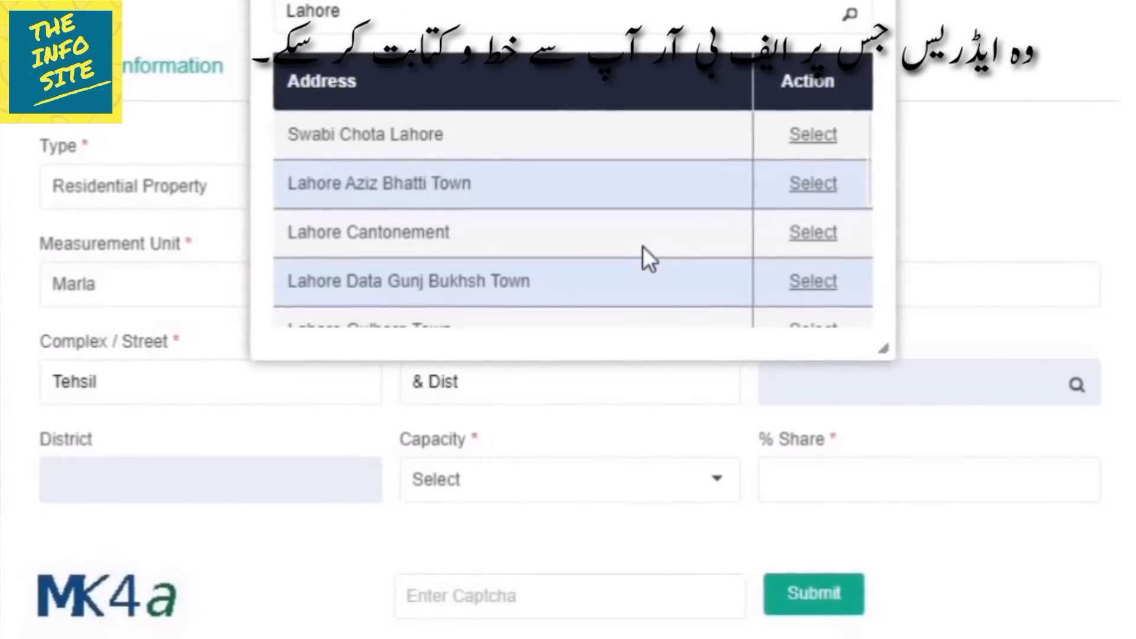
scroll(641, 242, down, 3)
scroll(641, 242, down, 5)
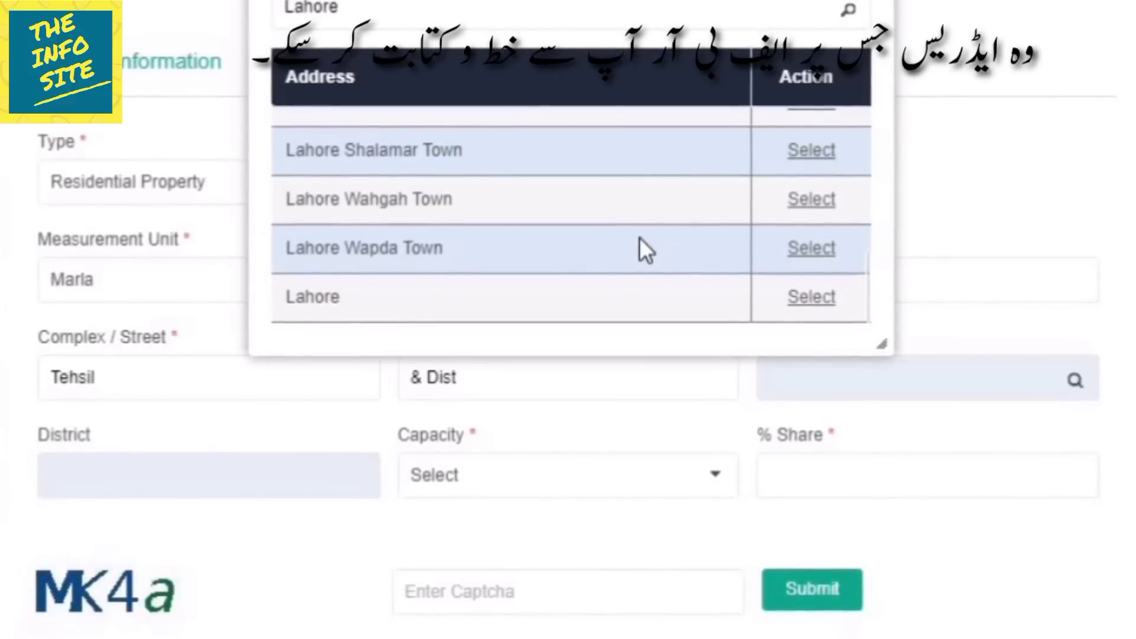
click(814, 153)
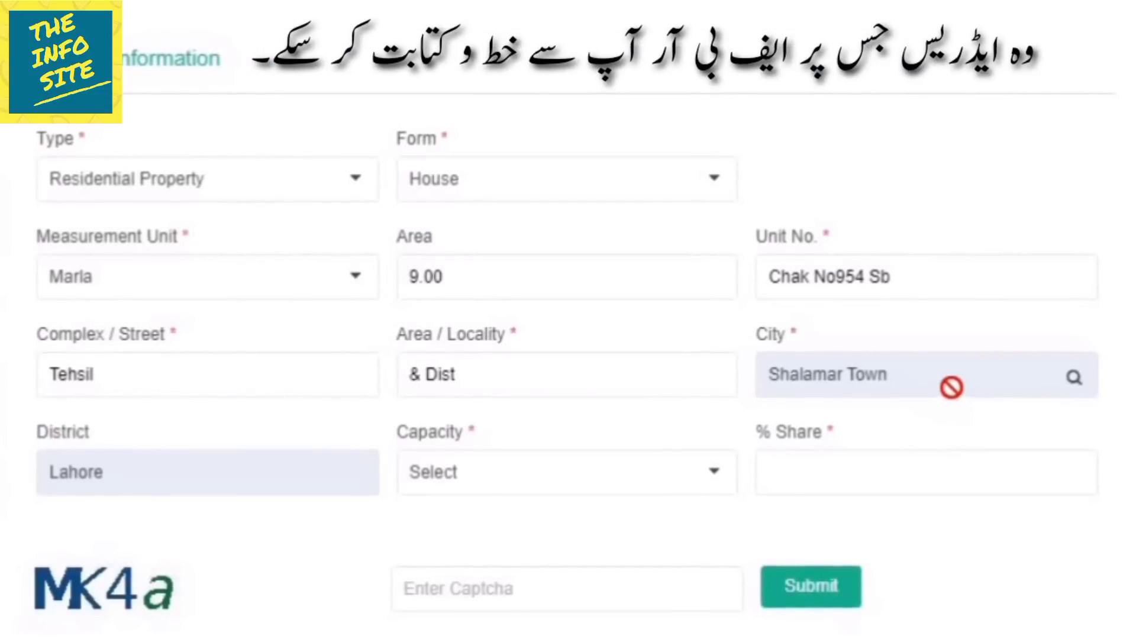
Set the holding capacity to Owner with a 33% share.
click(646, 483)
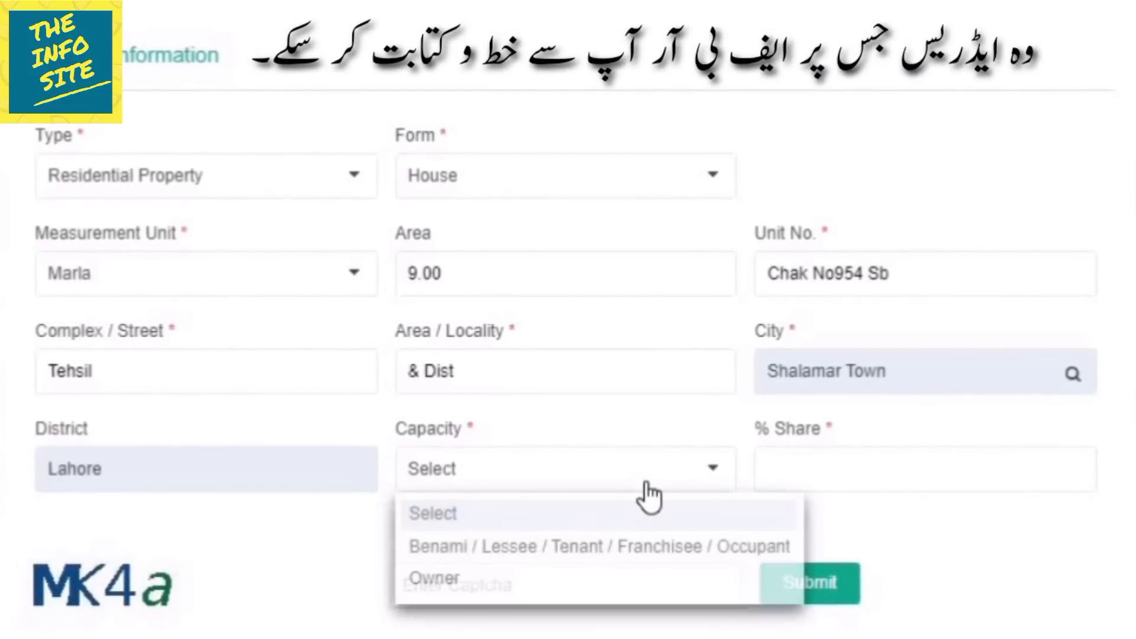
click(571, 574)
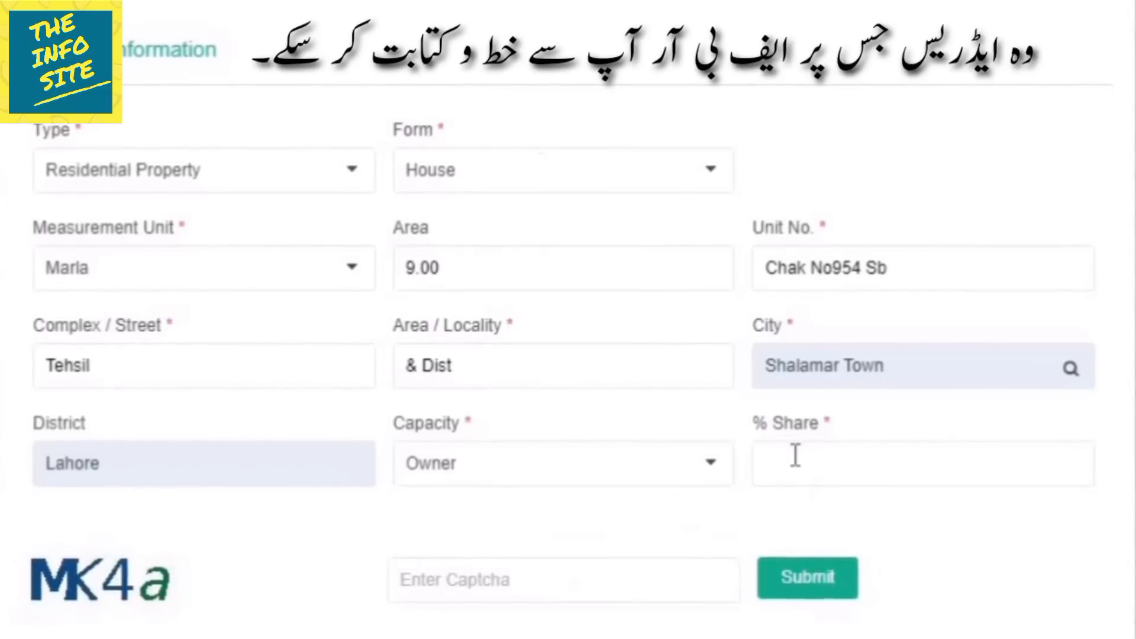
click(796, 456)
text(33)
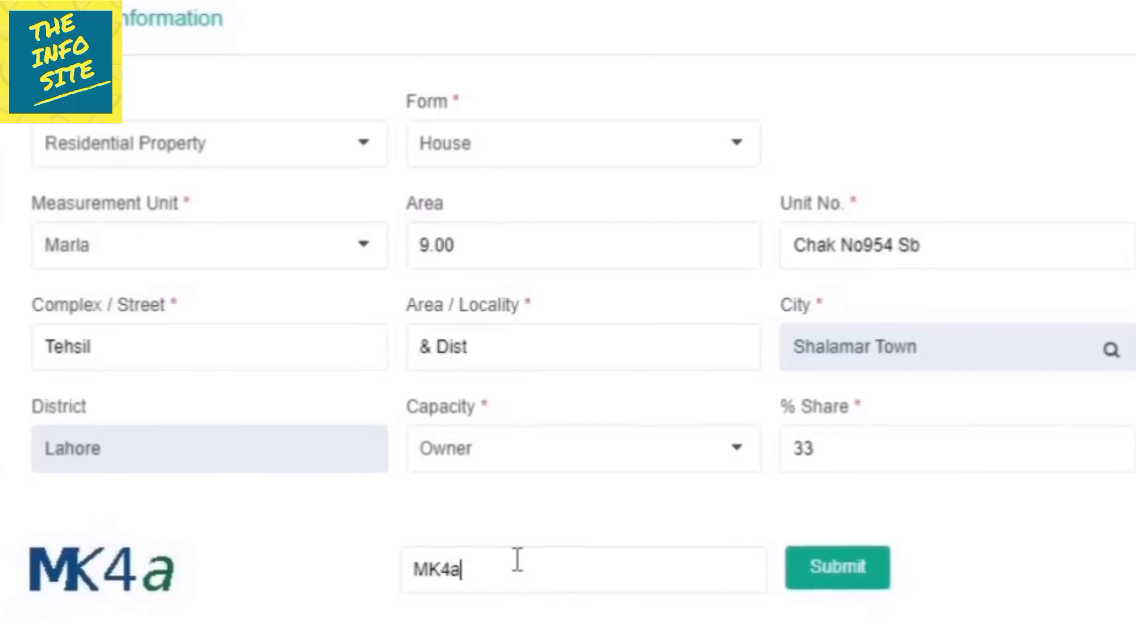
Submit the completed new registration form.
click(848, 569)
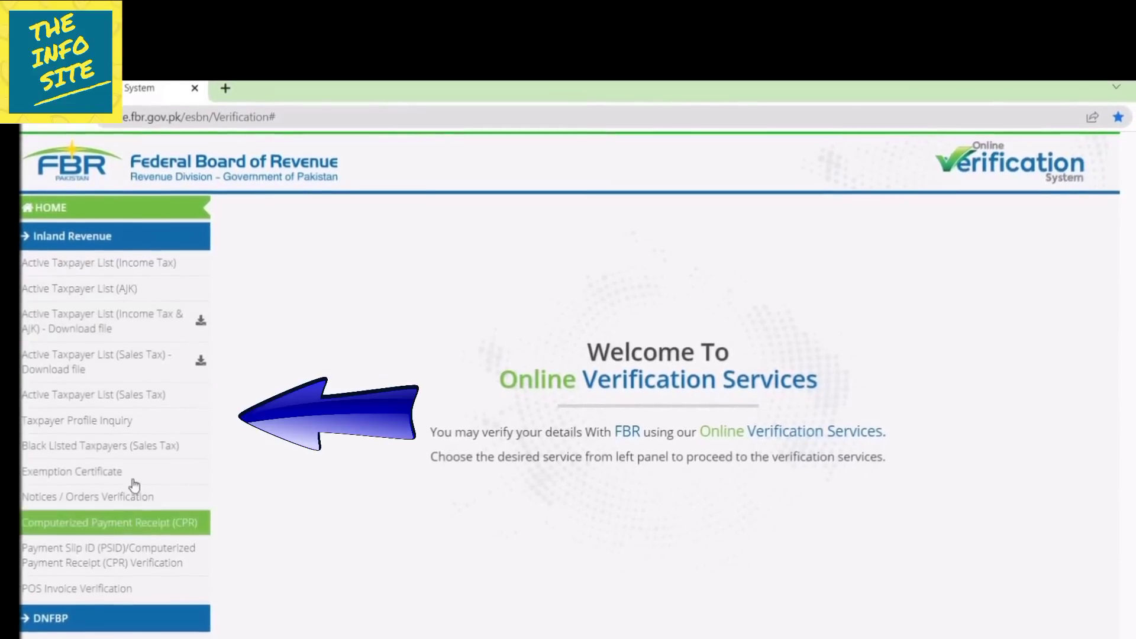
Run a Taxpayer Profile Inquiry by CNIC, entering the CNIC and captcha code, then verify.
click(118, 421)
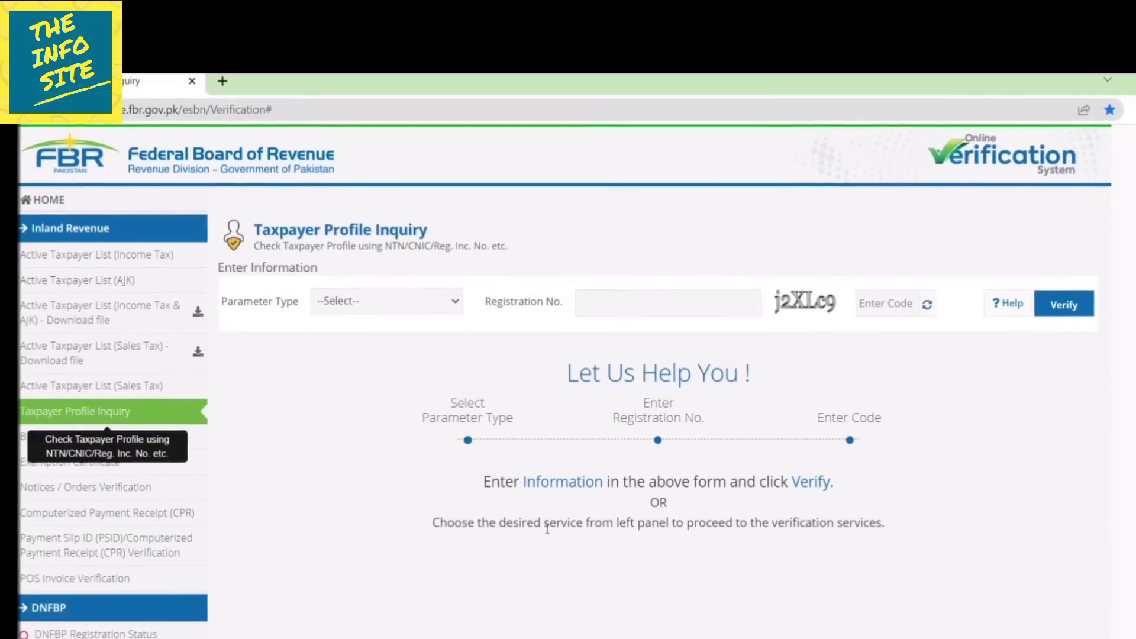
click(368, 302)
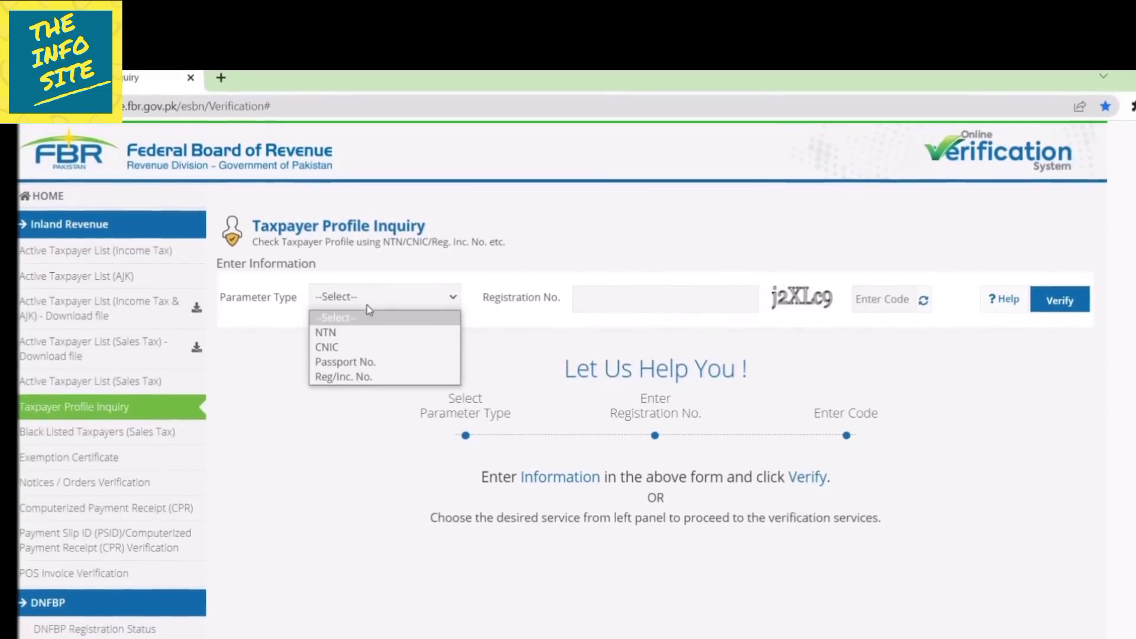
click(367, 347)
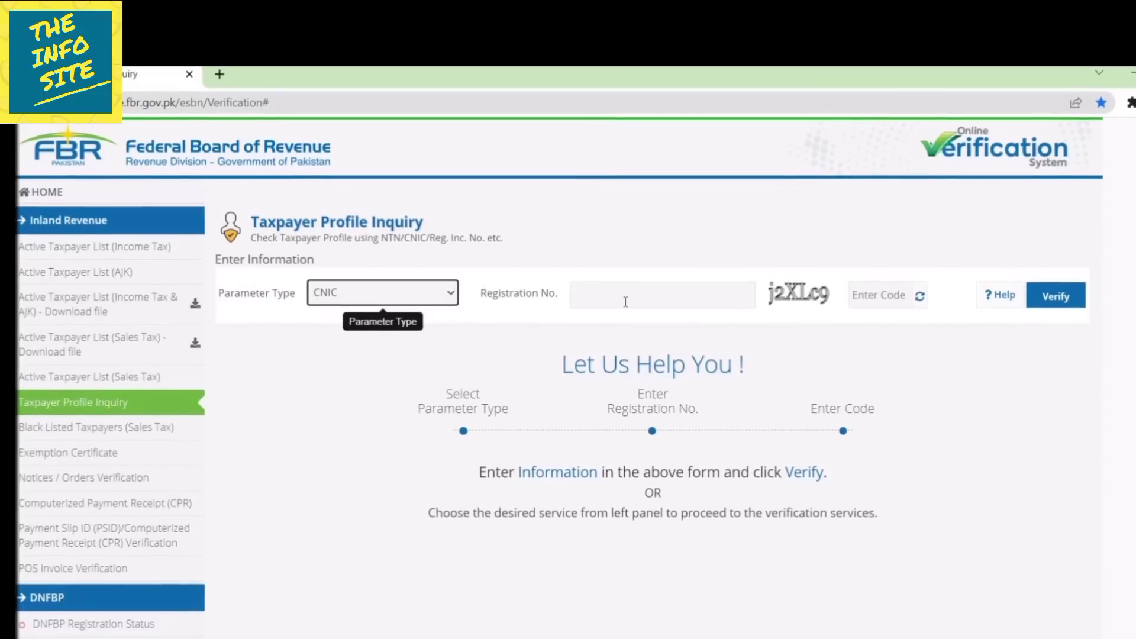
click(625, 299)
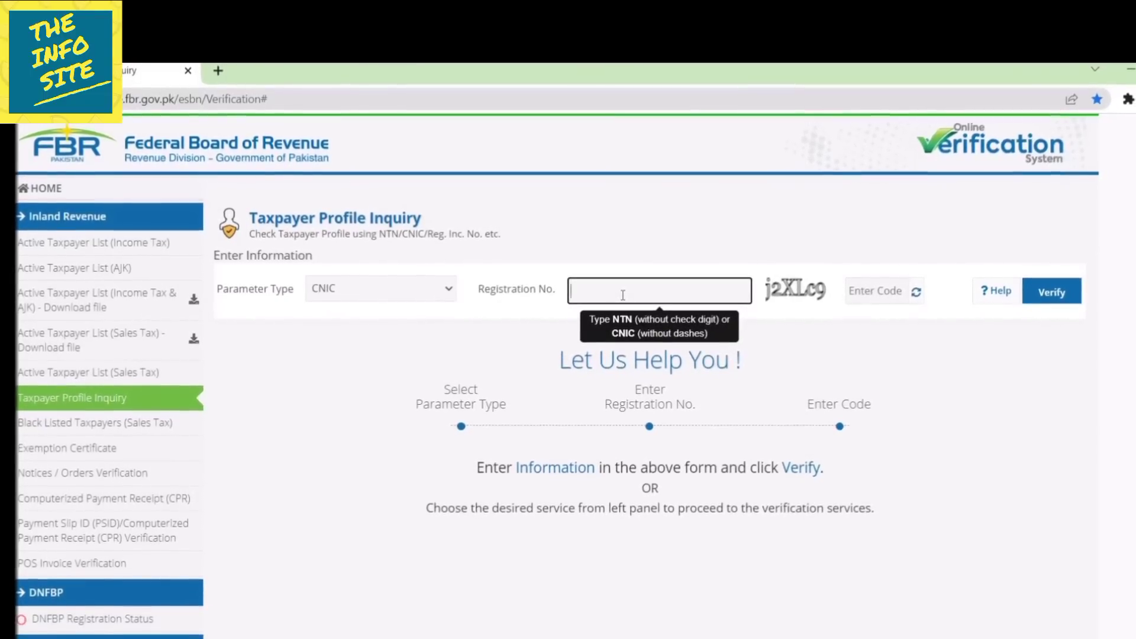
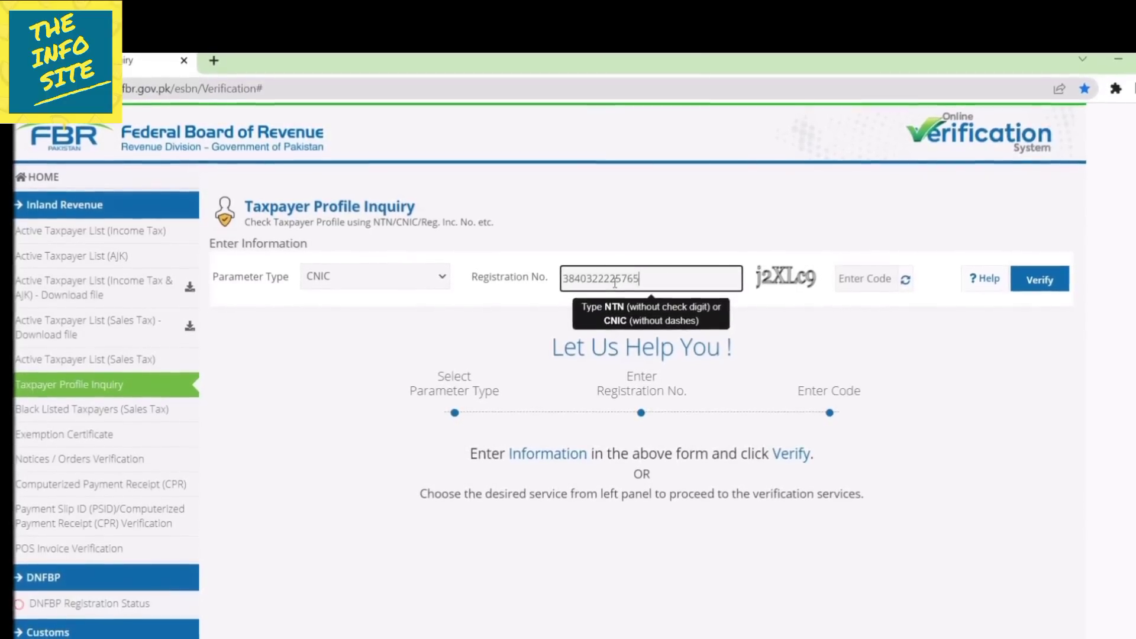
click(865, 277)
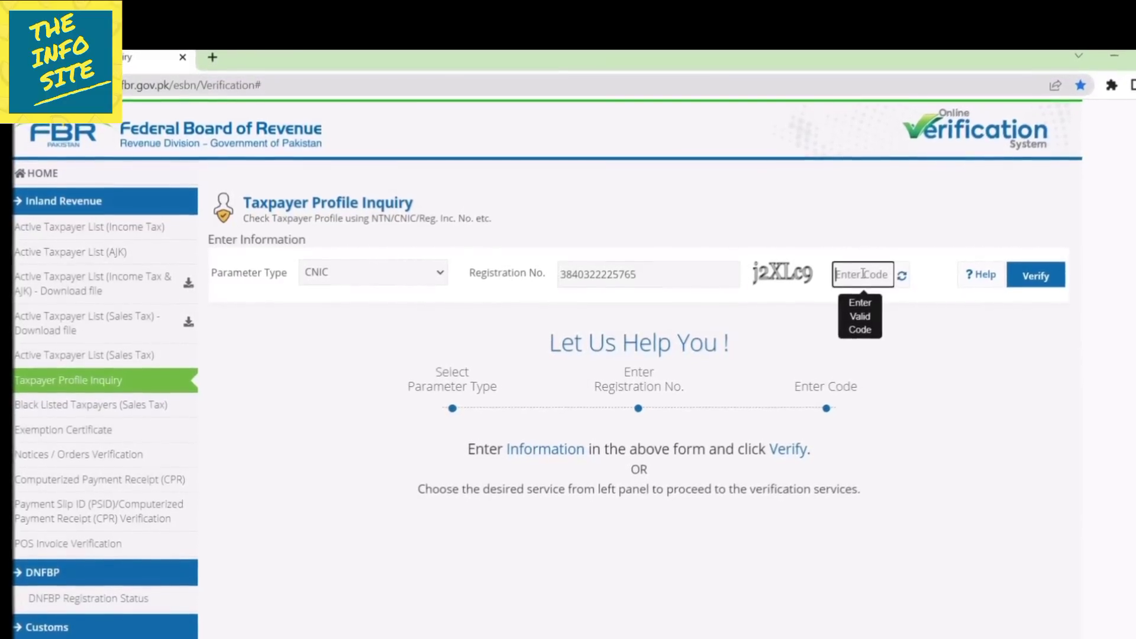
text(j2)
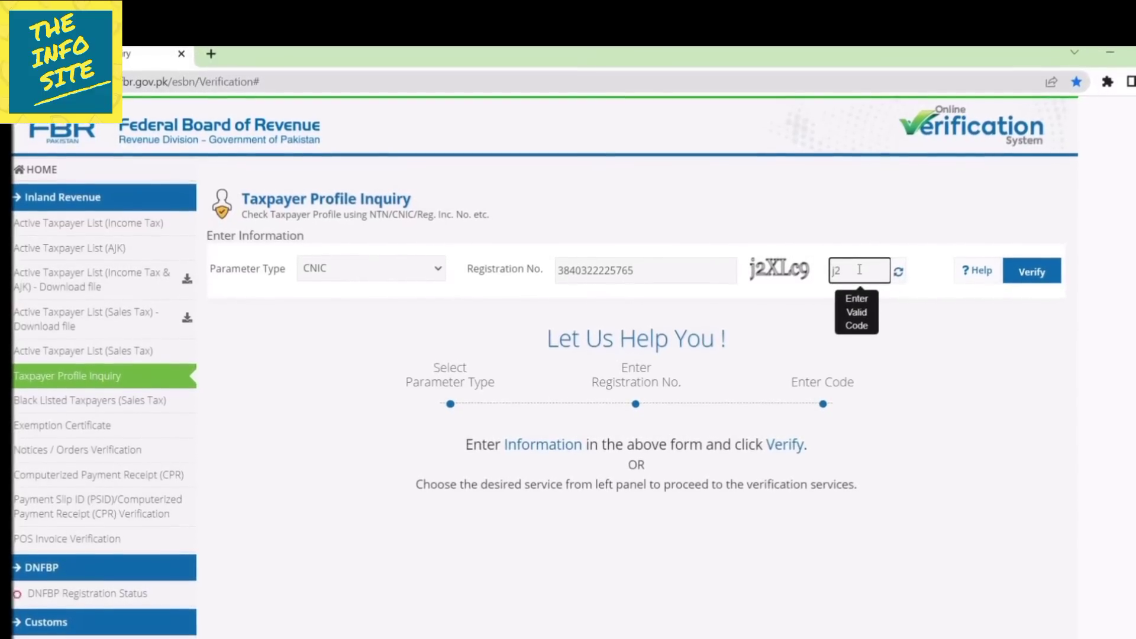
text(XLc9)
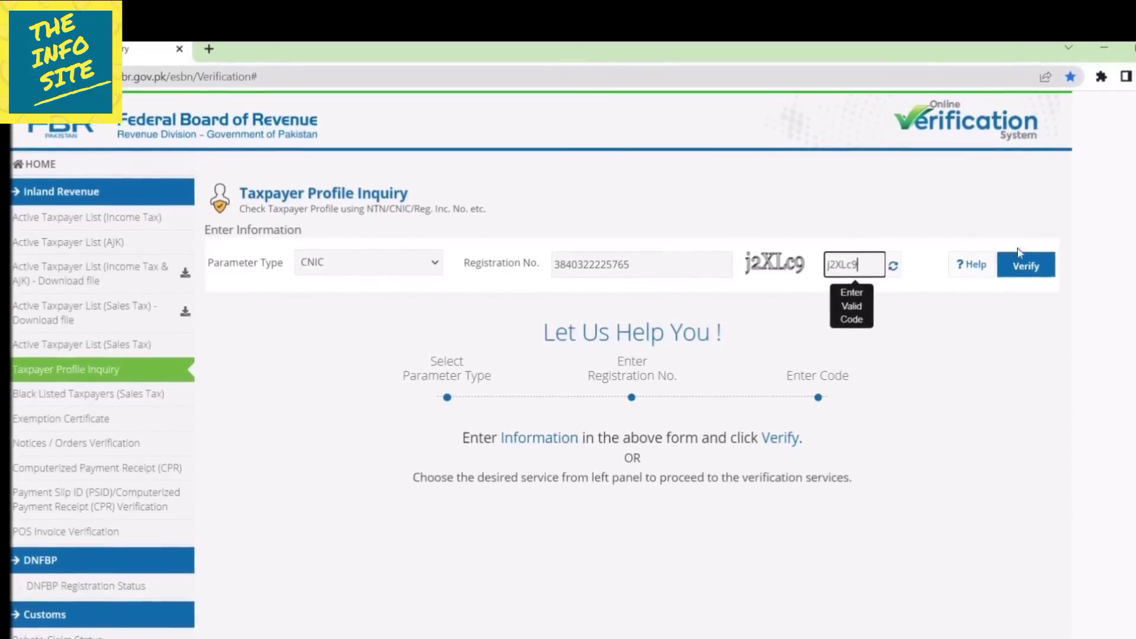
click(1033, 274)
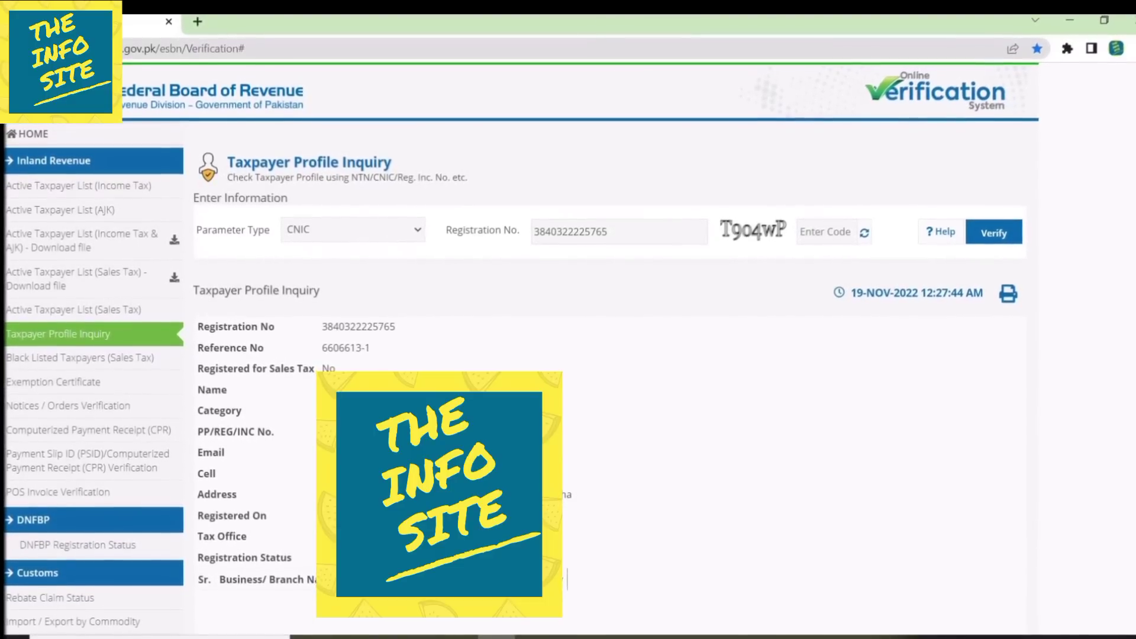
Scroll through the taxpayer profile inquiry result.
scroll(604, 355, down, 1)
scroll(604, 355, up, 1)
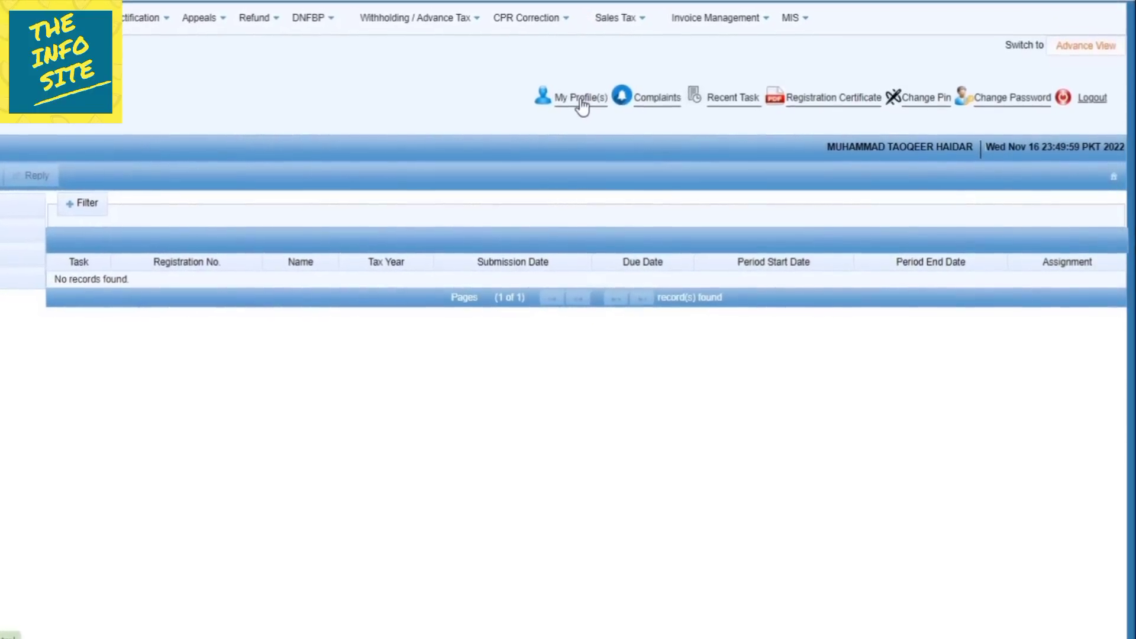
From My Profile, download the Registration Certificate and bring up the Change Pin form.
click(582, 99)
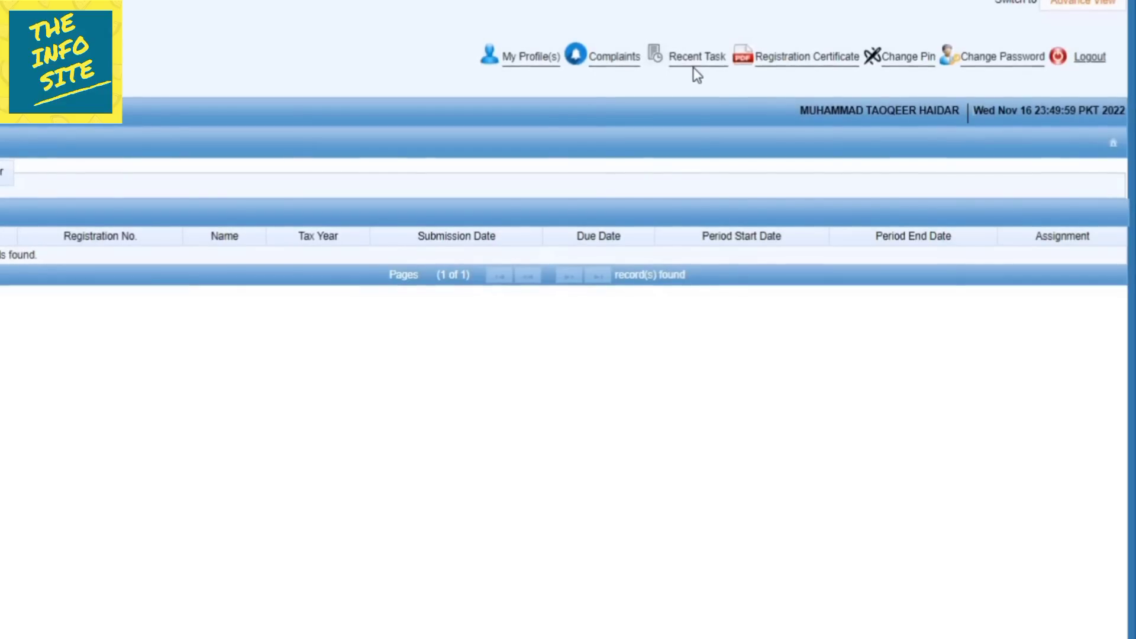
click(817, 65)
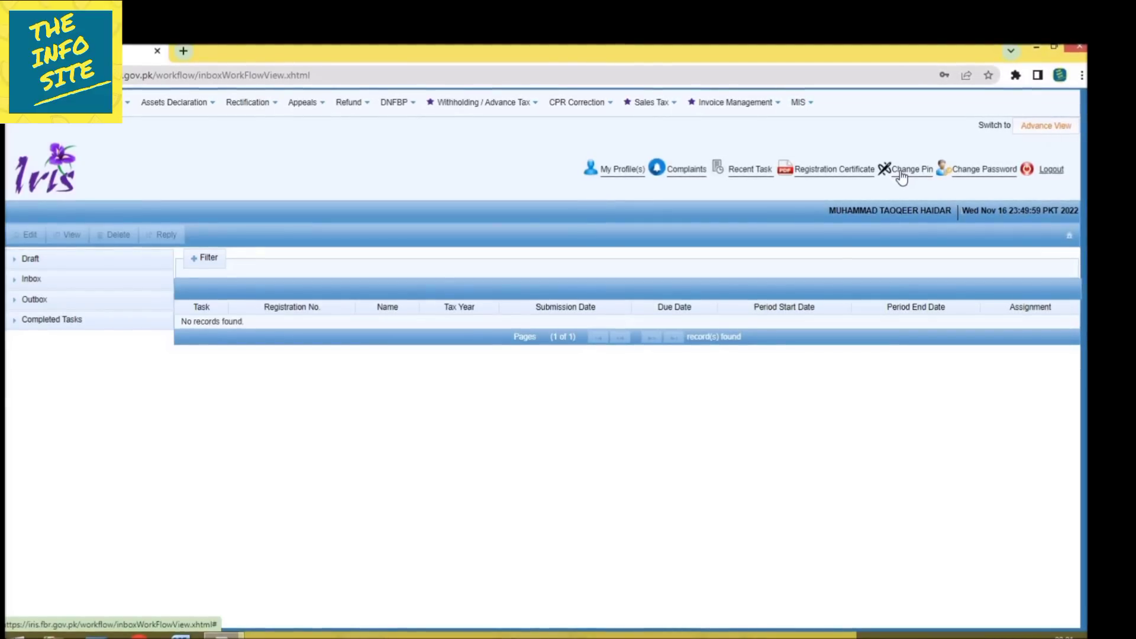
click(903, 176)
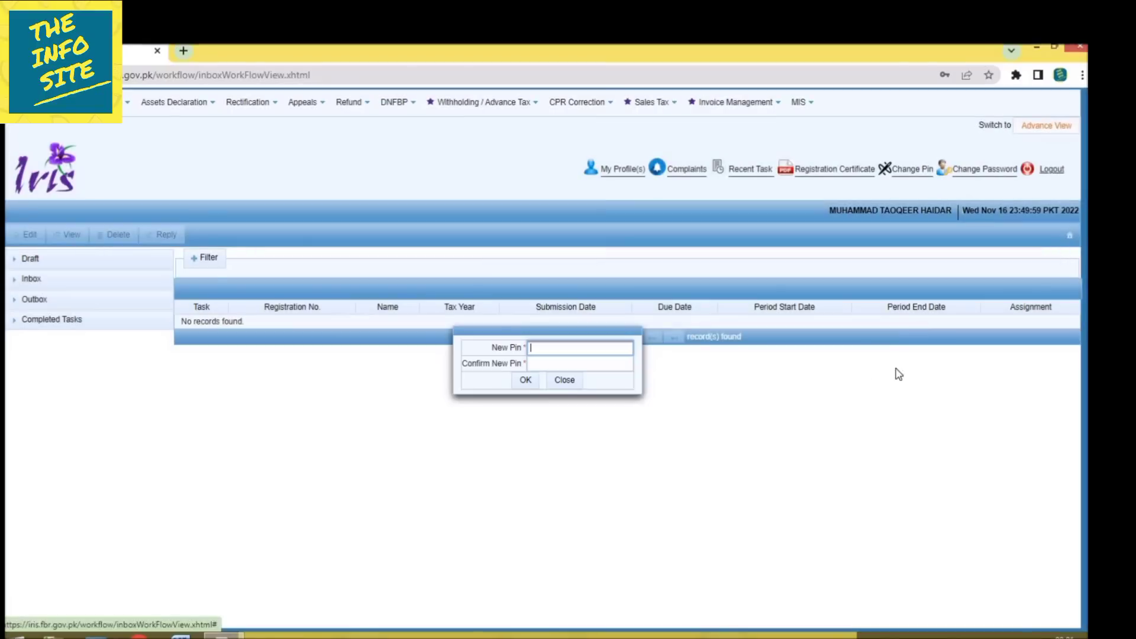
Dismiss the Change Pin form, then open and close the Change Password form unchanged.
click(566, 381)
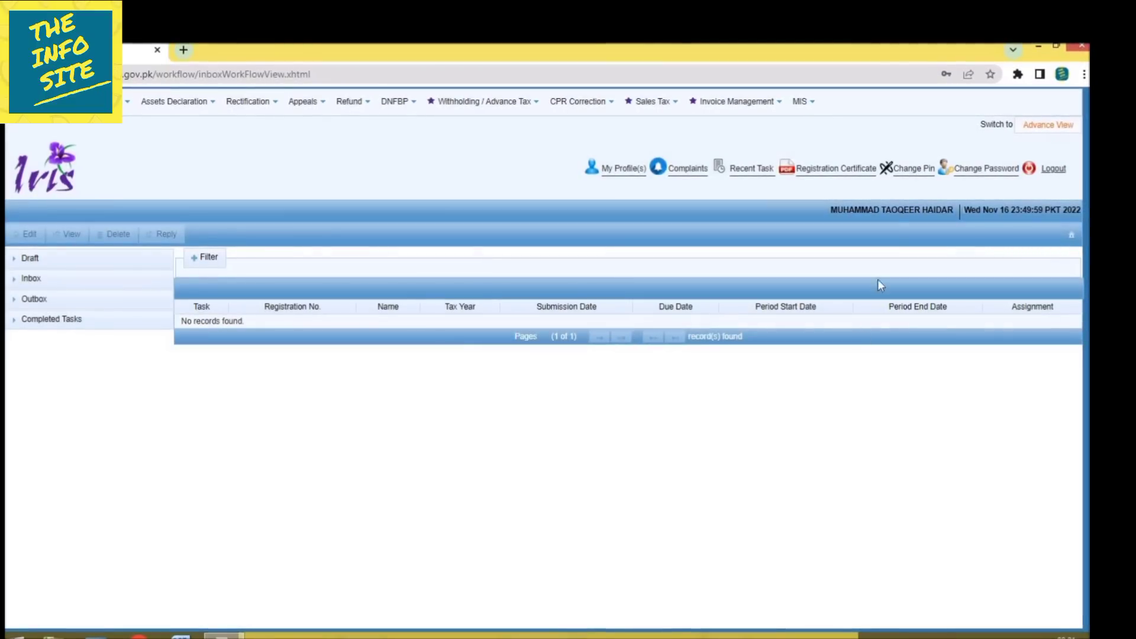
click(1000, 173)
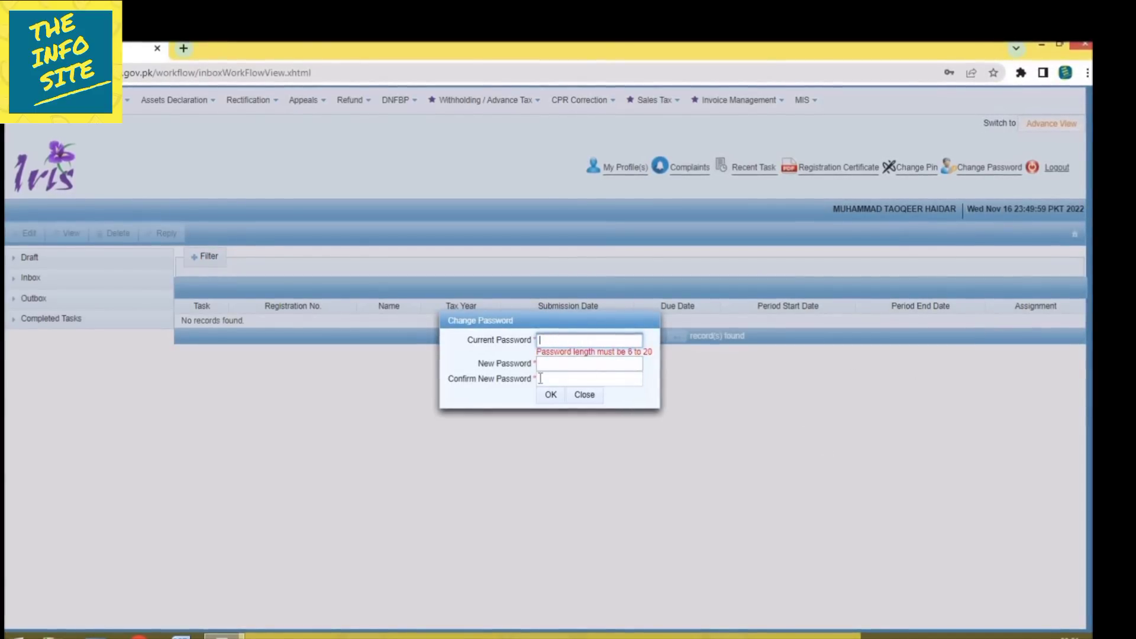
click(584, 396)
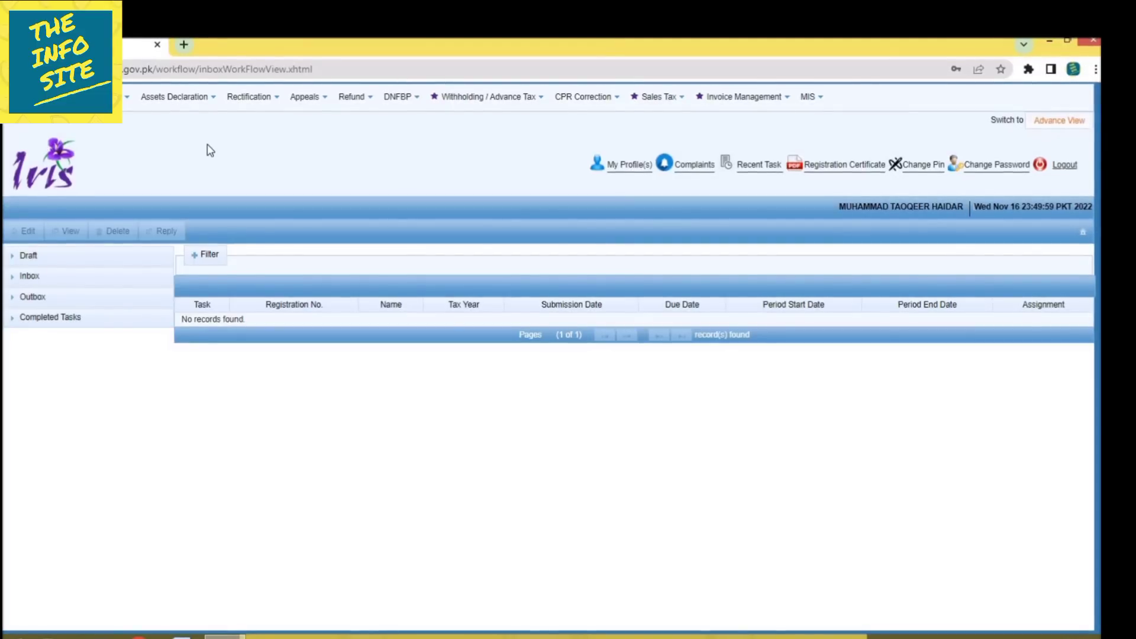
click(128, 98)
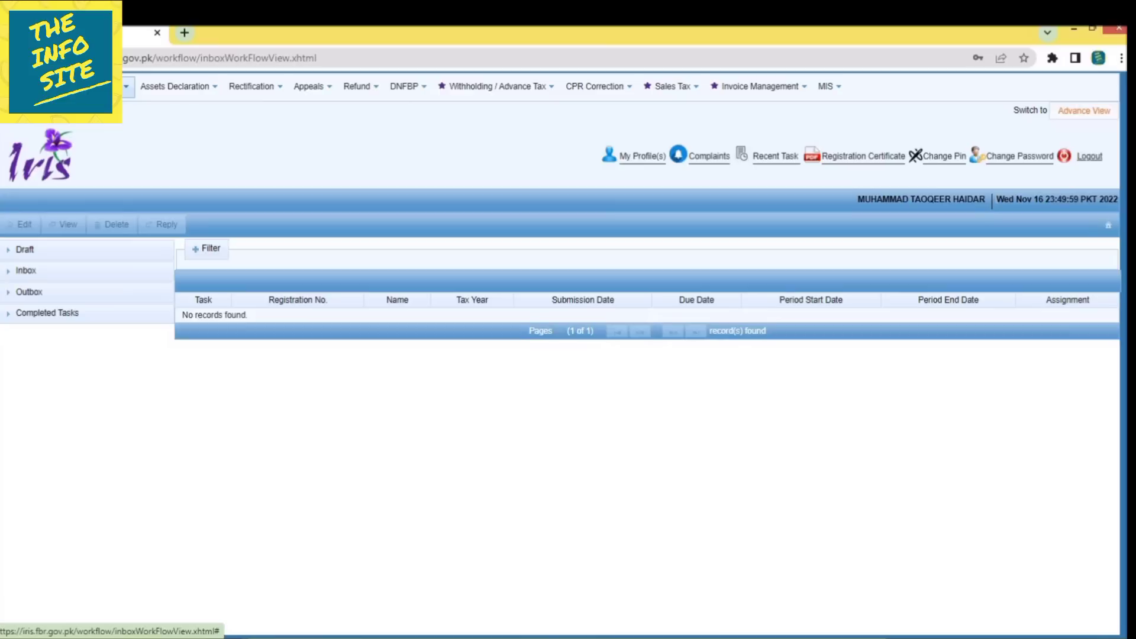
Start a Salary Return for tax year 2022 from Declaration and switch it to Classic View.
click(106, 87)
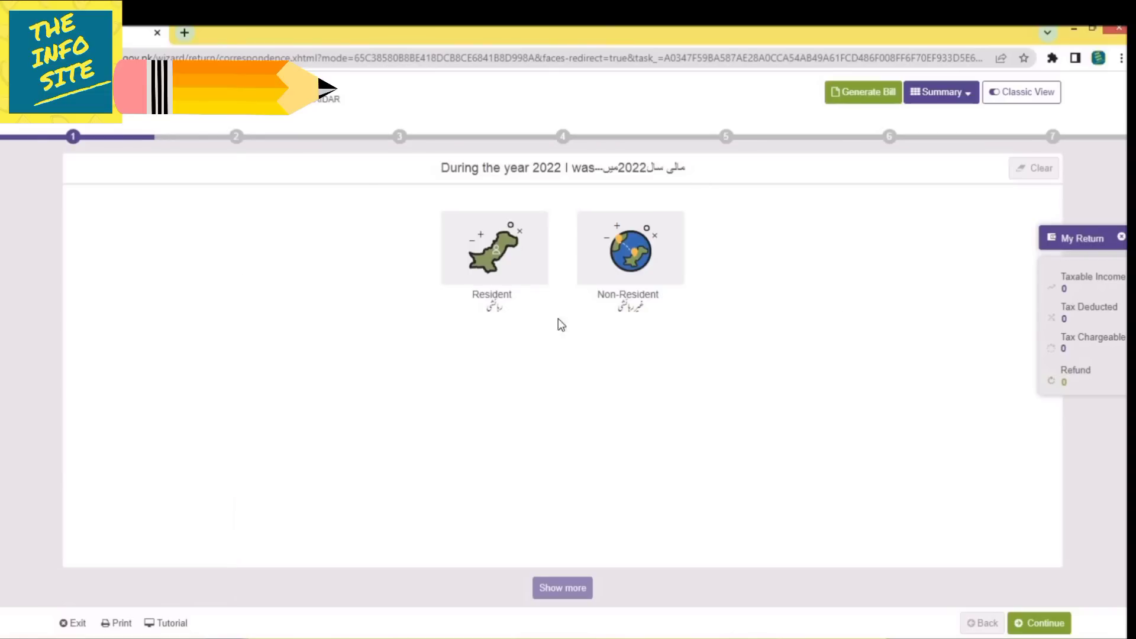
click(1012, 96)
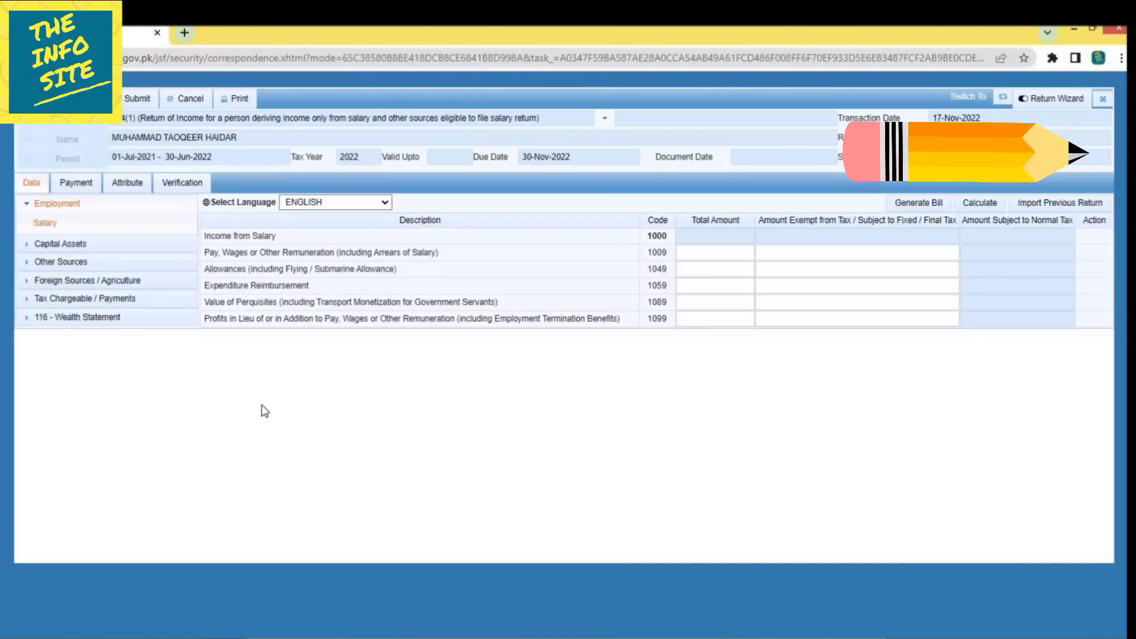
Open the Salary schedule under Employment and select the pay and wages total field.
click(44, 207)
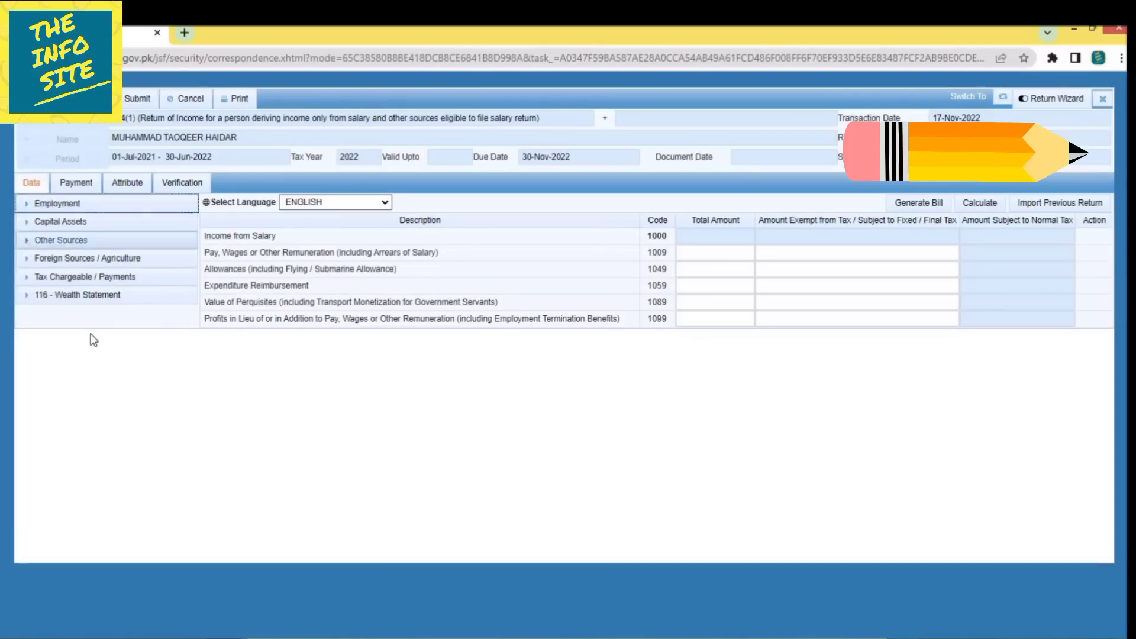
click(25, 204)
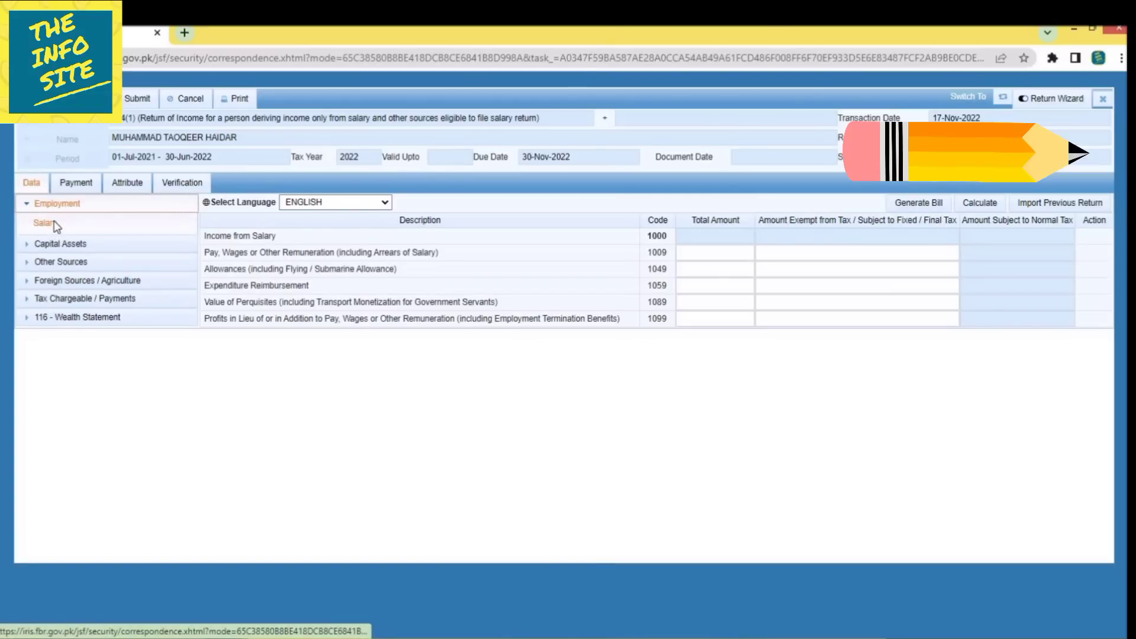
click(45, 223)
click(696, 255)
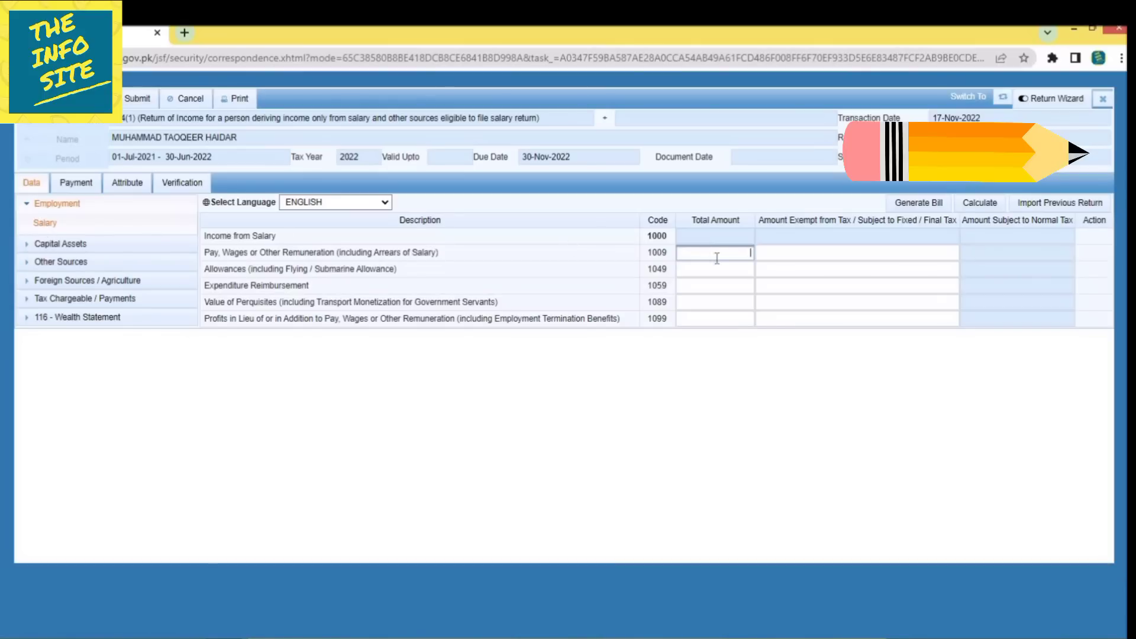
Browse the capital gains, other sources and foreign/agriculture sections, then expand Tax Chargeable / Payments.
click(27, 248)
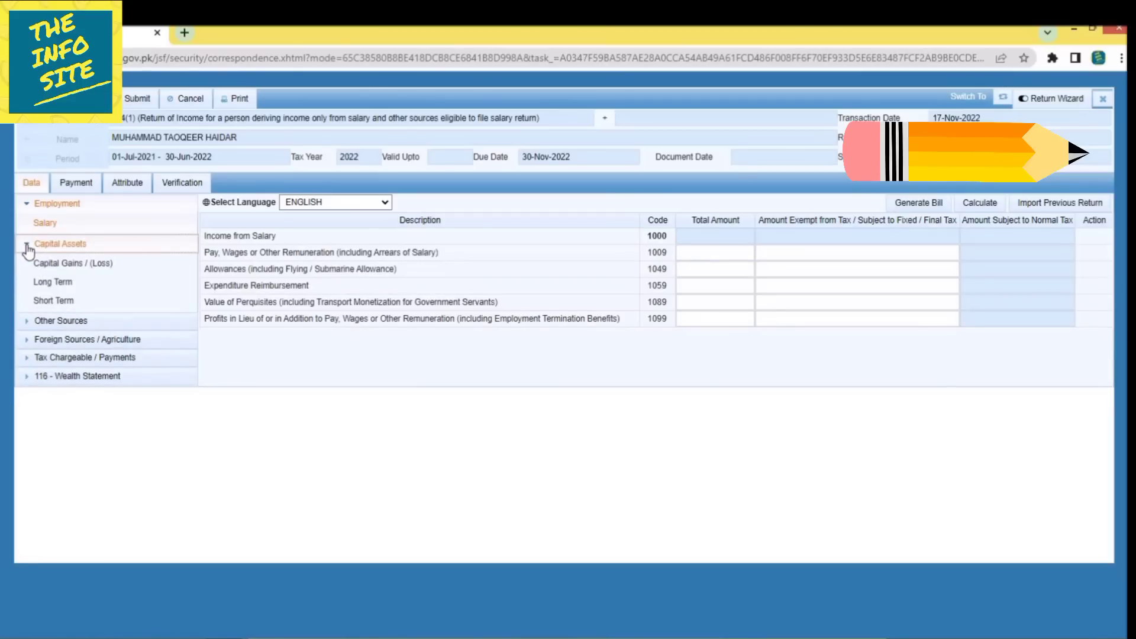
click(27, 247)
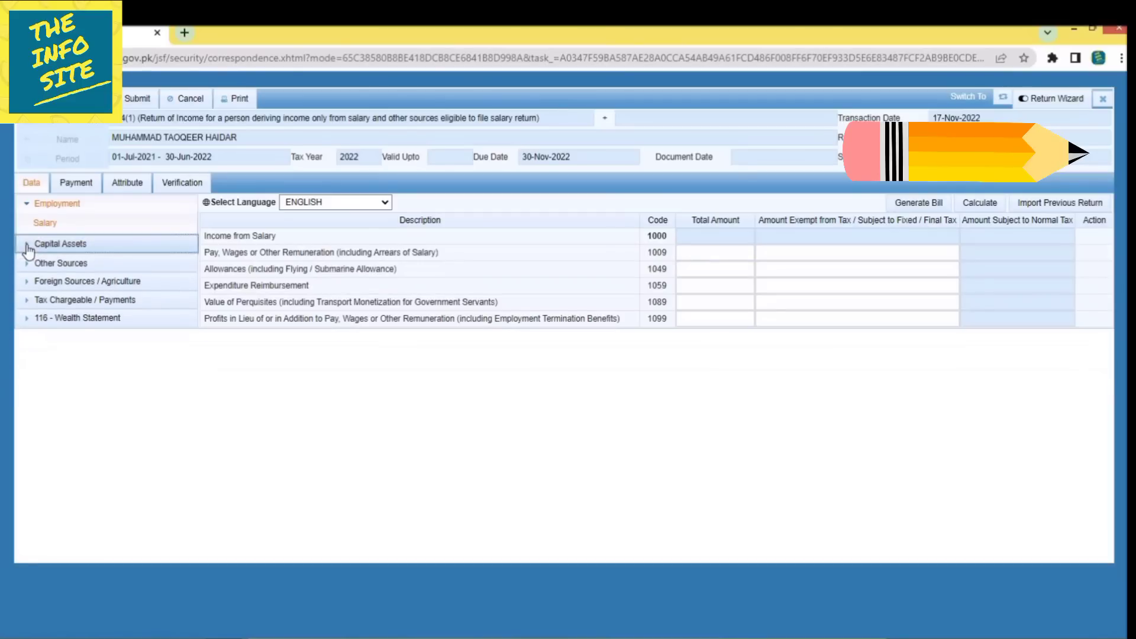
click(54, 262)
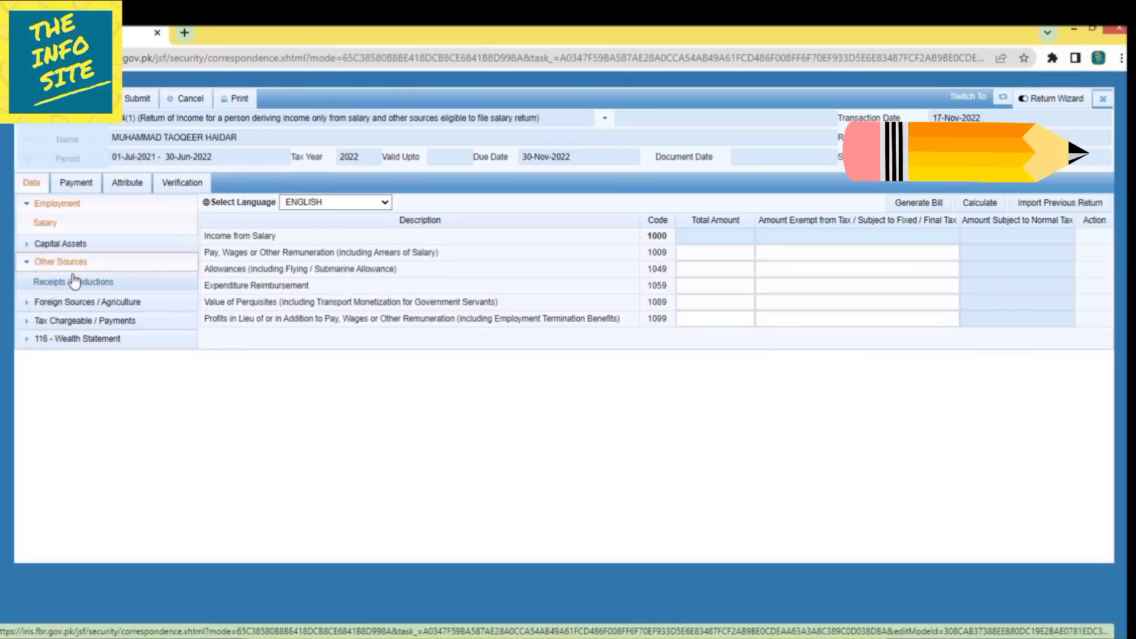
click(31, 264)
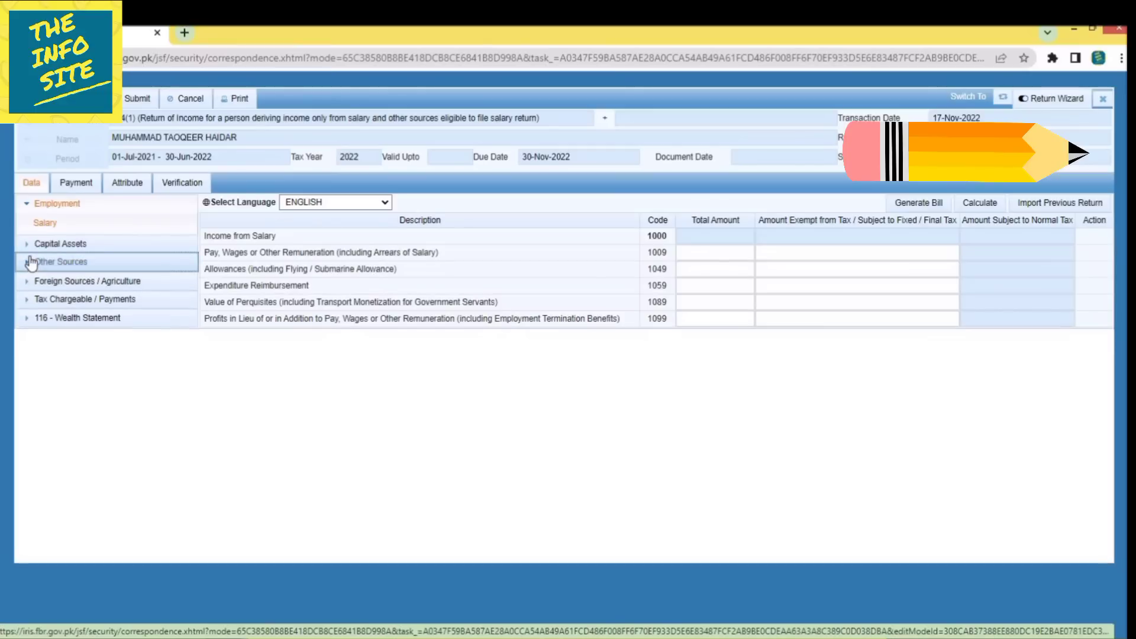
click(28, 282)
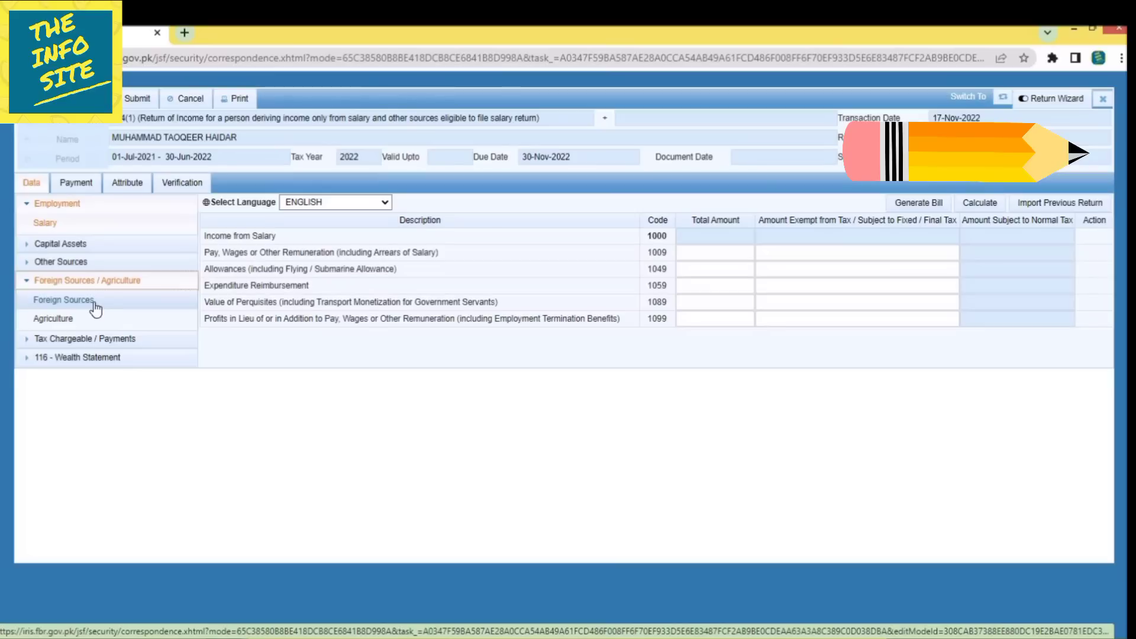
click(29, 282)
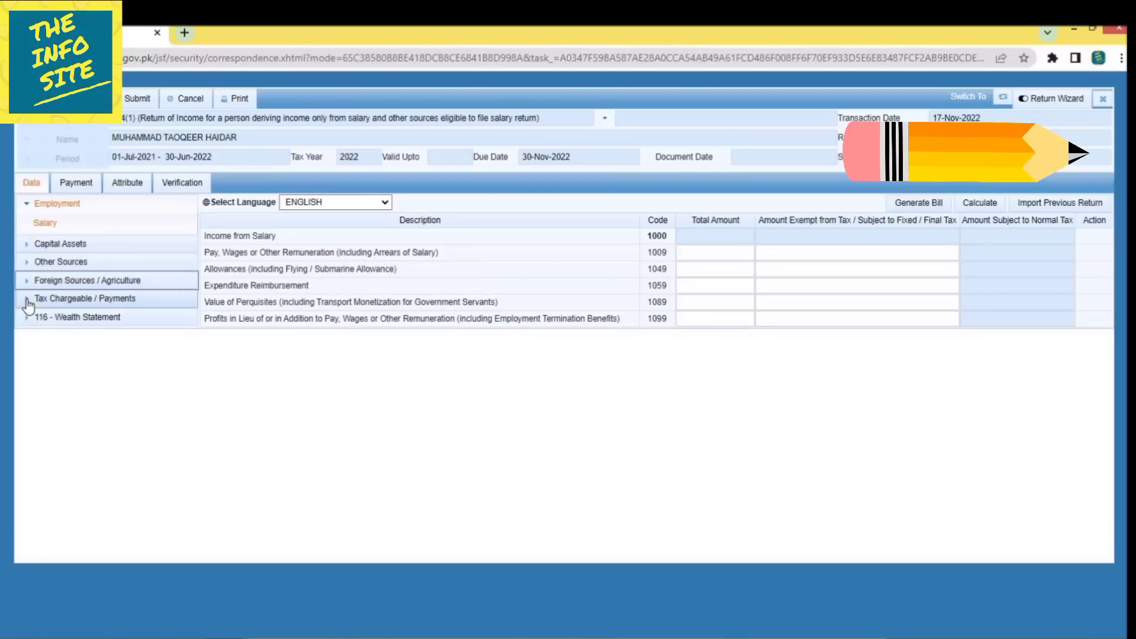
click(27, 300)
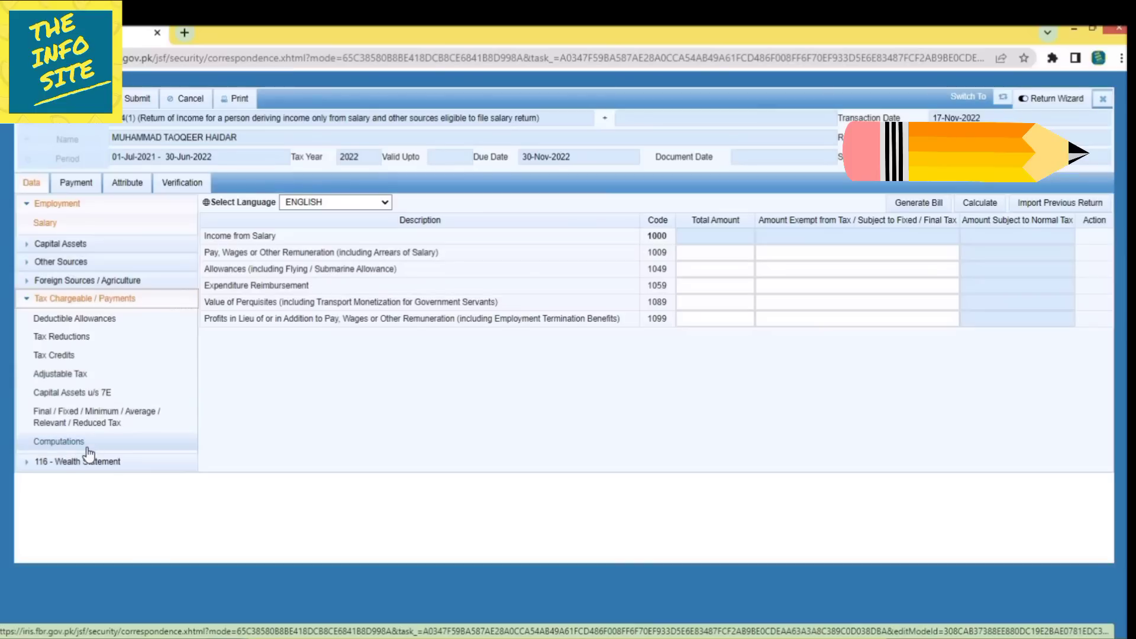
Open Adjustable Tax and review the salary u/s 149, cash withdrawal, motor vehicle and goods transport rows.
click(59, 374)
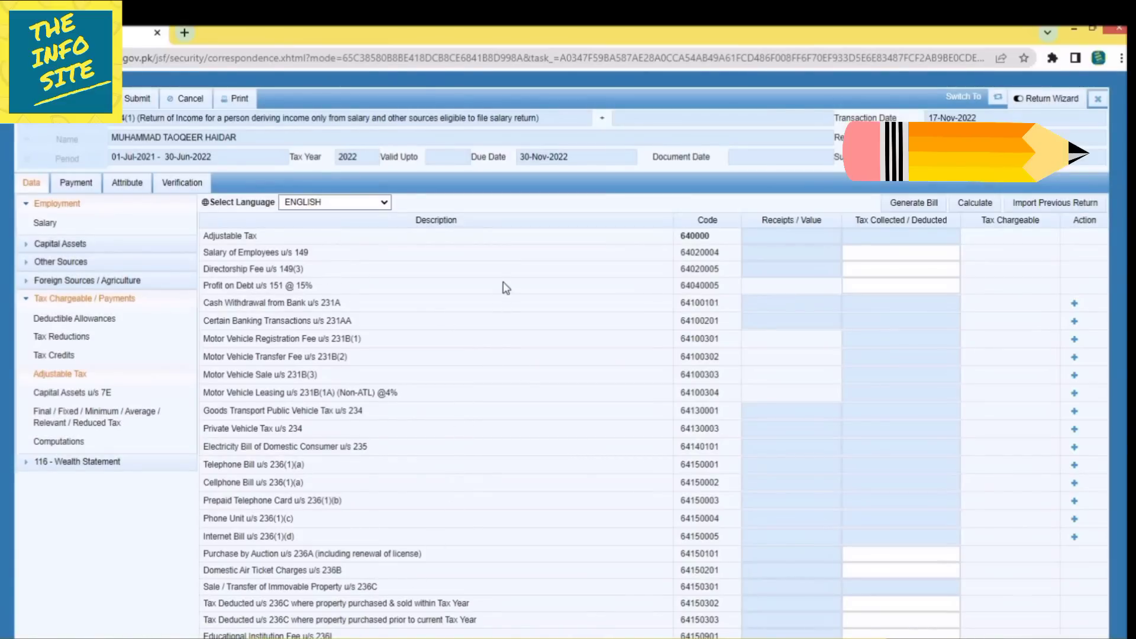
drag(321, 256, 204, 256)
click(876, 253)
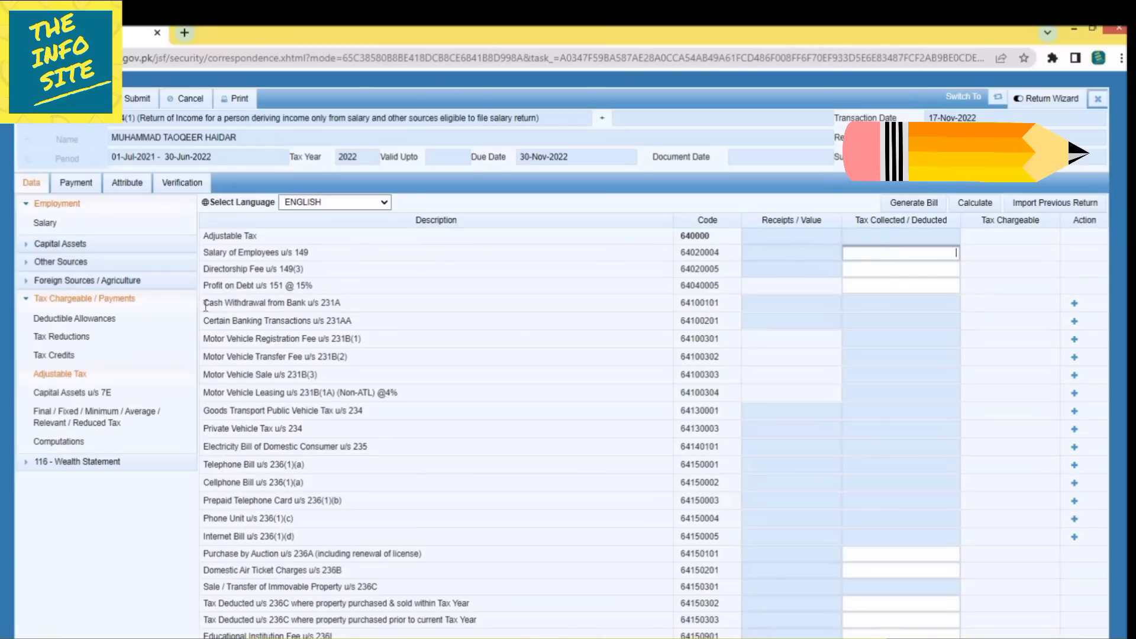
drag(204, 304, 315, 308)
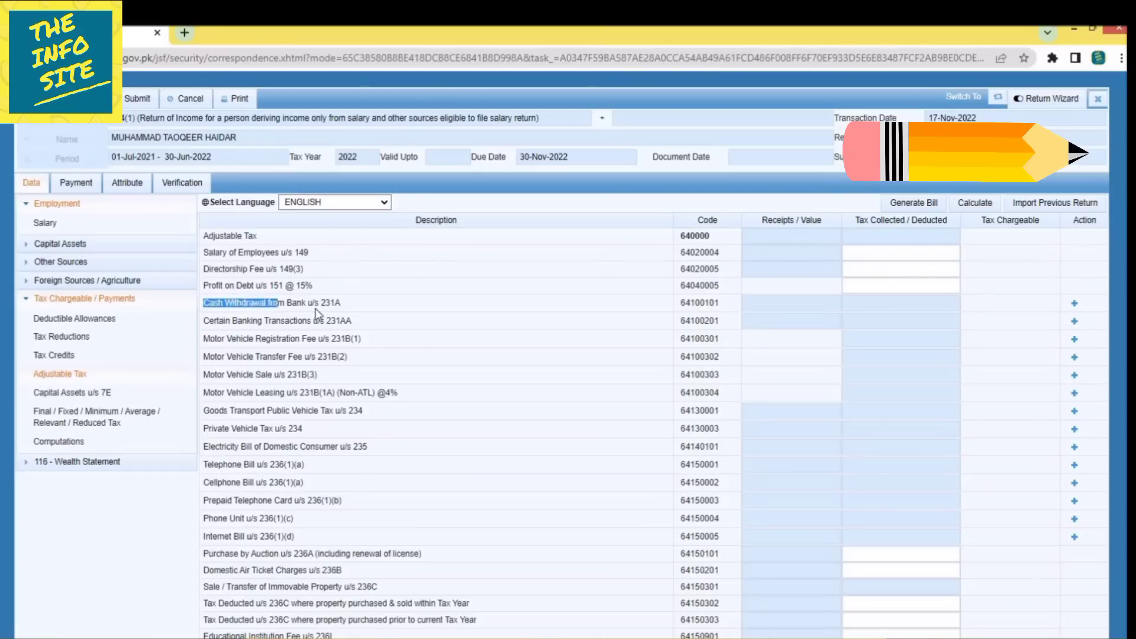
click(376, 315)
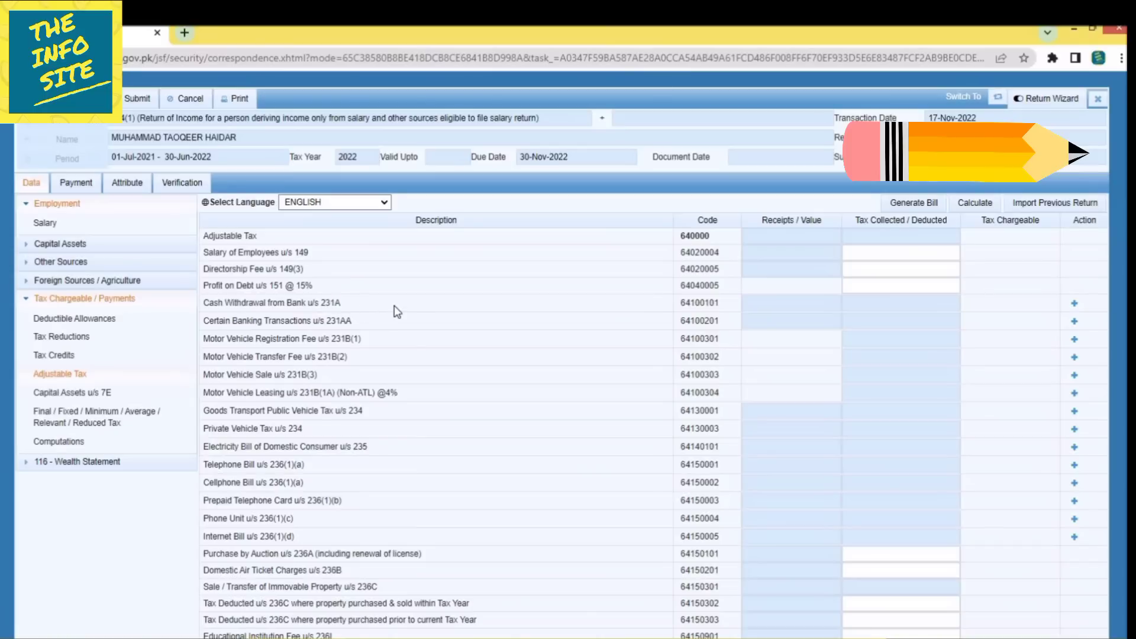
click(831, 305)
click(559, 386)
drag(201, 371, 286, 382)
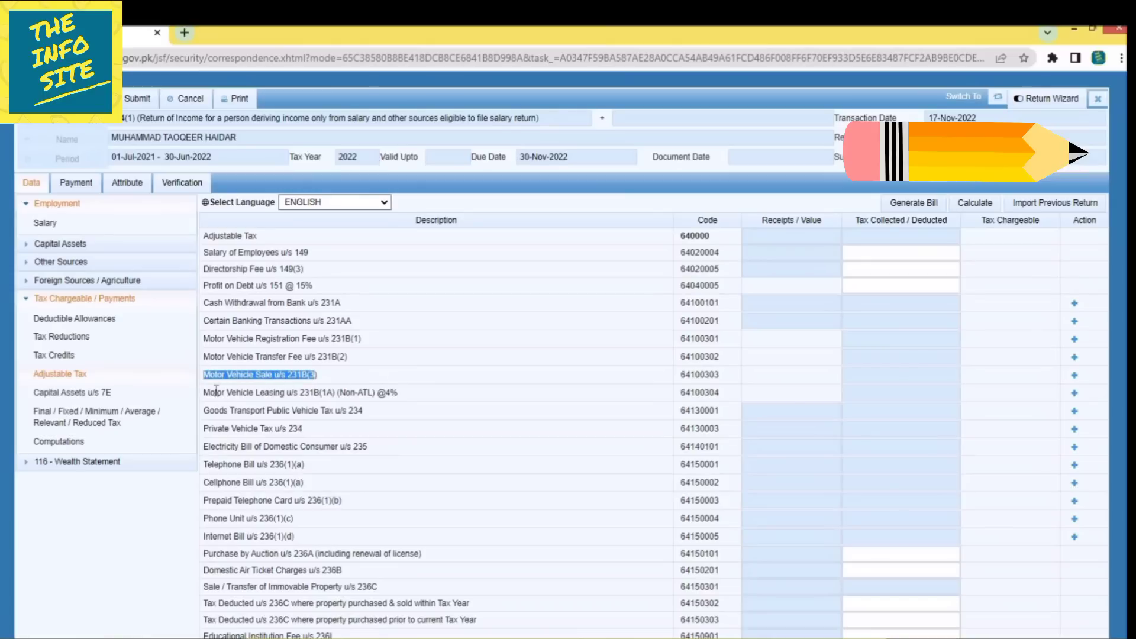
drag(210, 393, 345, 395)
click(508, 393)
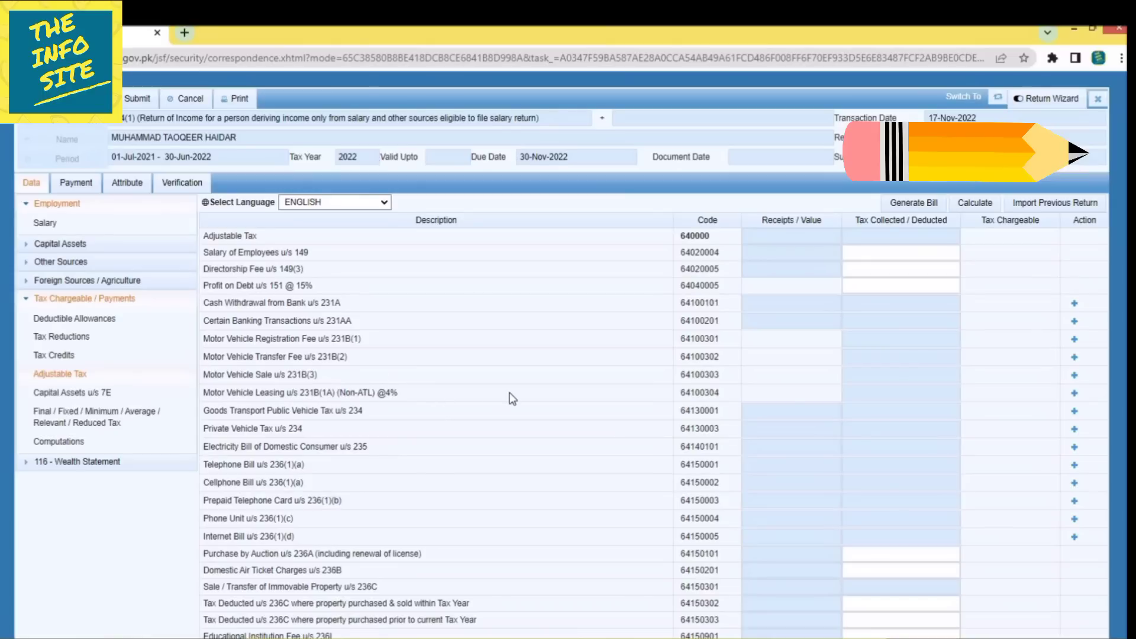
click(754, 409)
Review the telephone, cellphone and internet bill withholding rows u/s 236(1).
drag(203, 464, 300, 470)
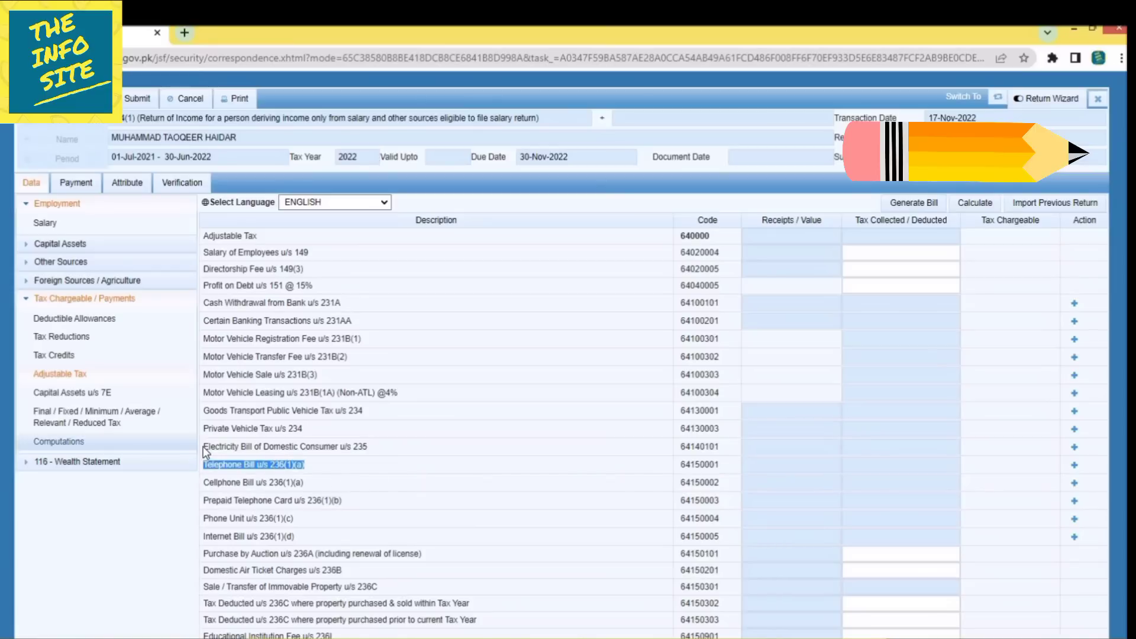
drag(204, 449, 423, 479)
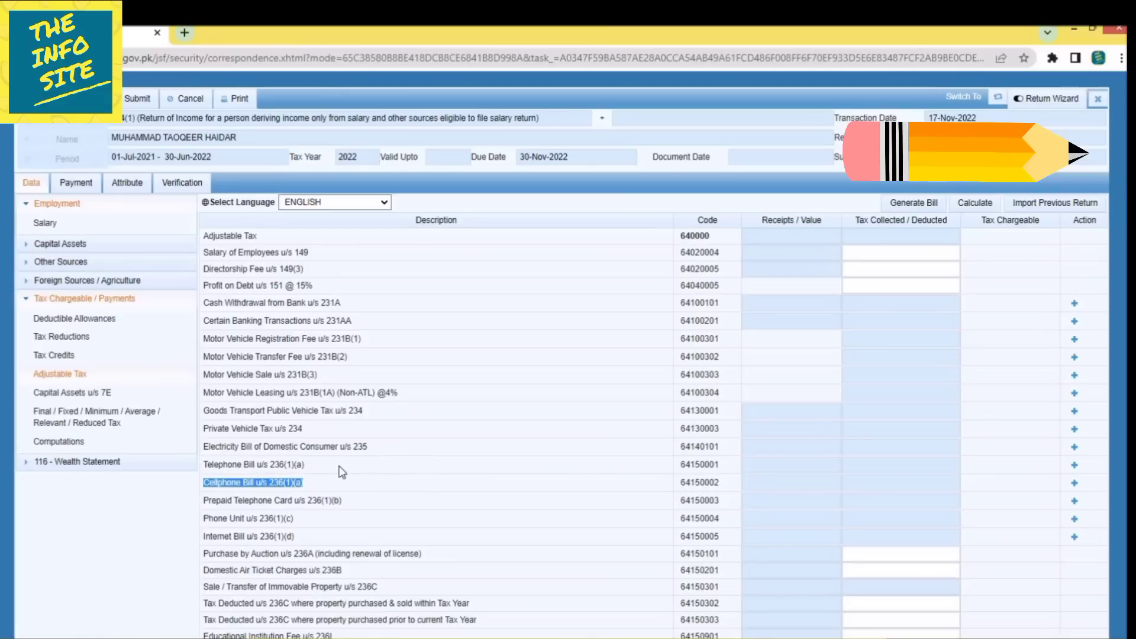
drag(208, 464, 303, 468)
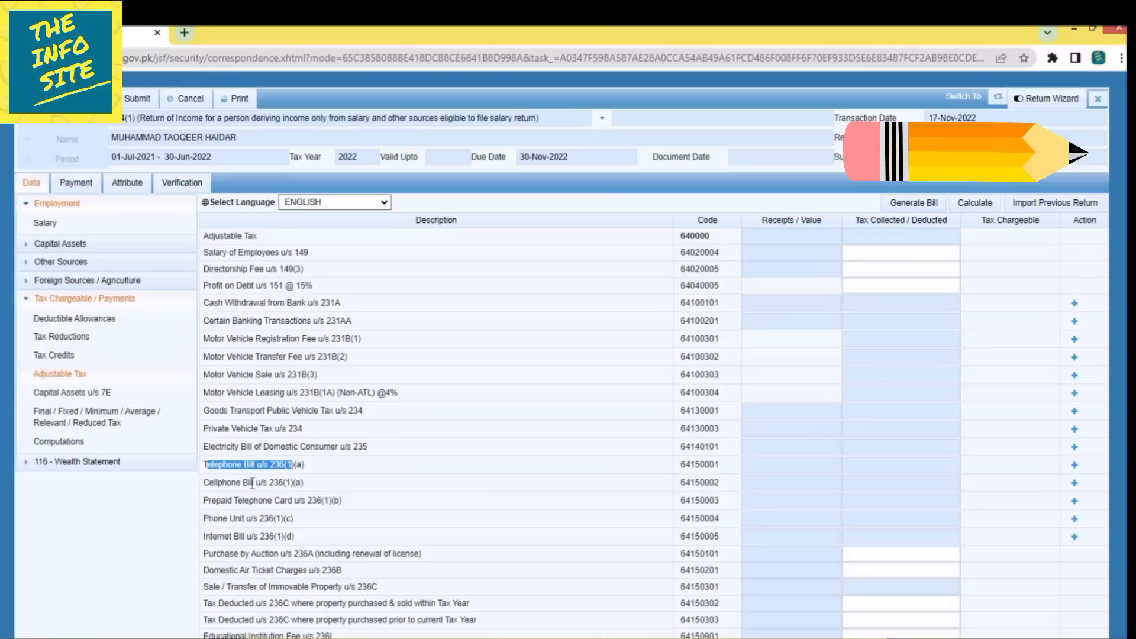
drag(216, 482, 354, 490)
click(363, 480)
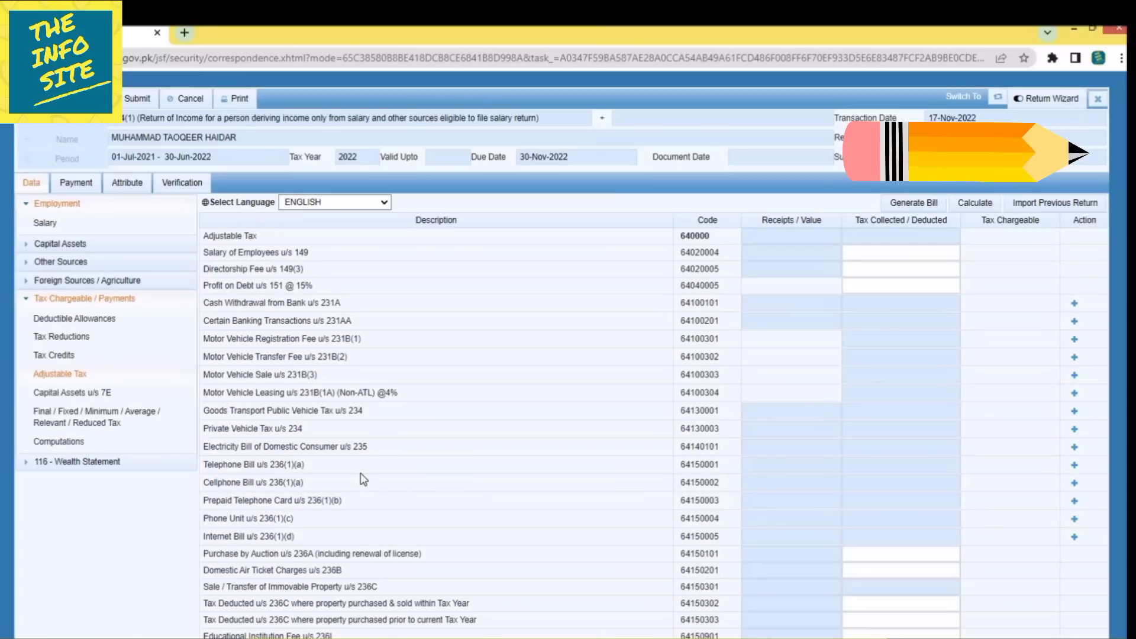
click(789, 484)
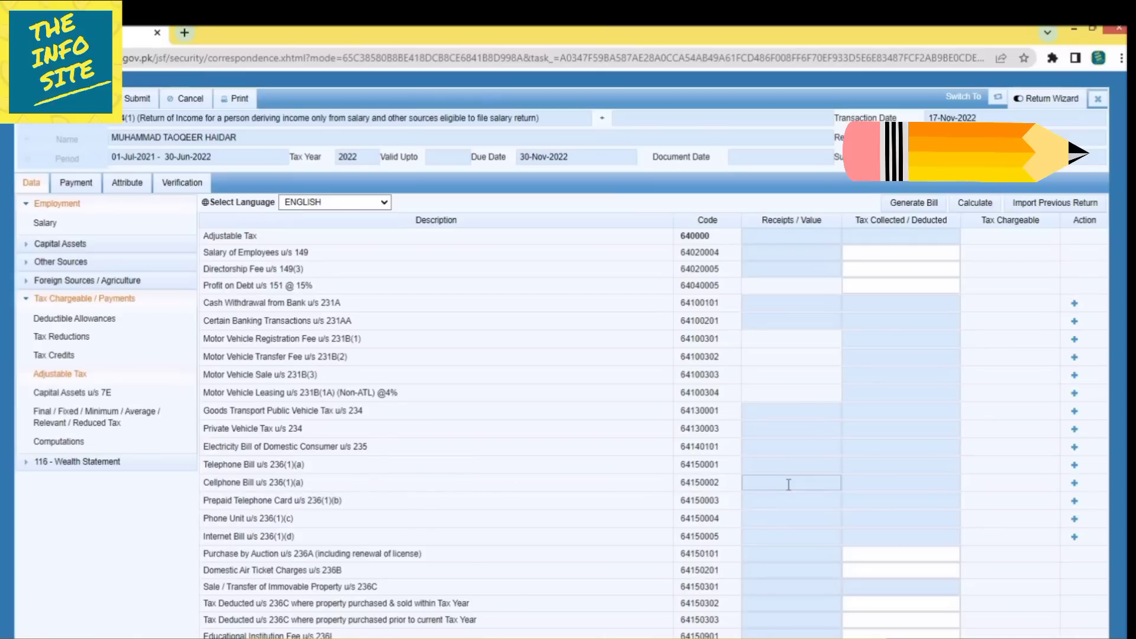
click(488, 503)
drag(204, 540, 273, 544)
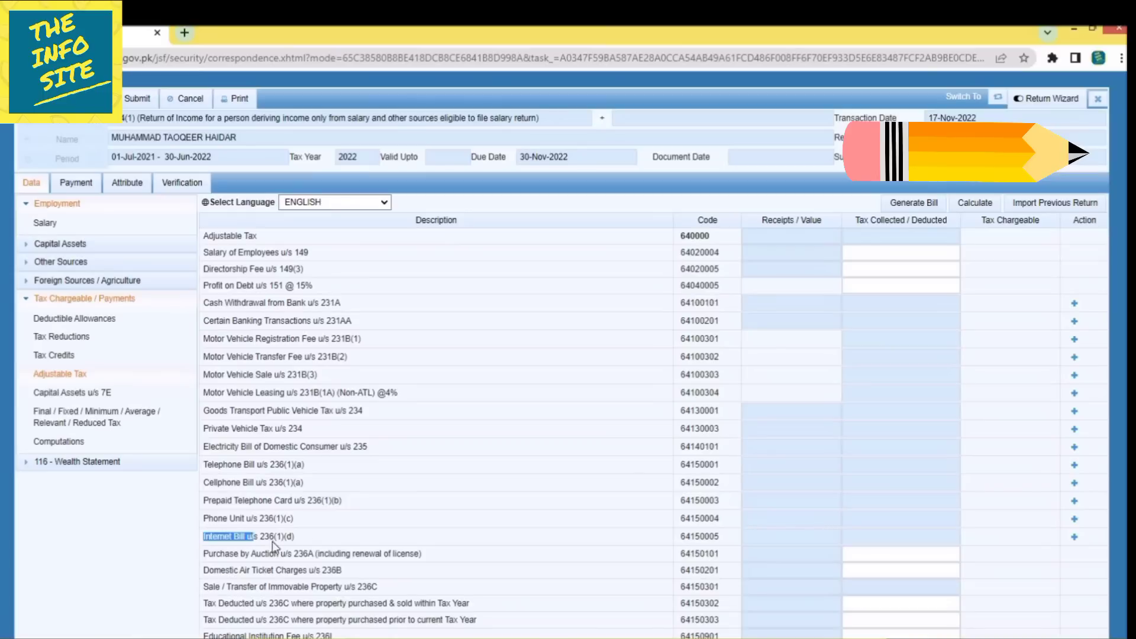
click(464, 479)
scroll(550, 512, down, 2)
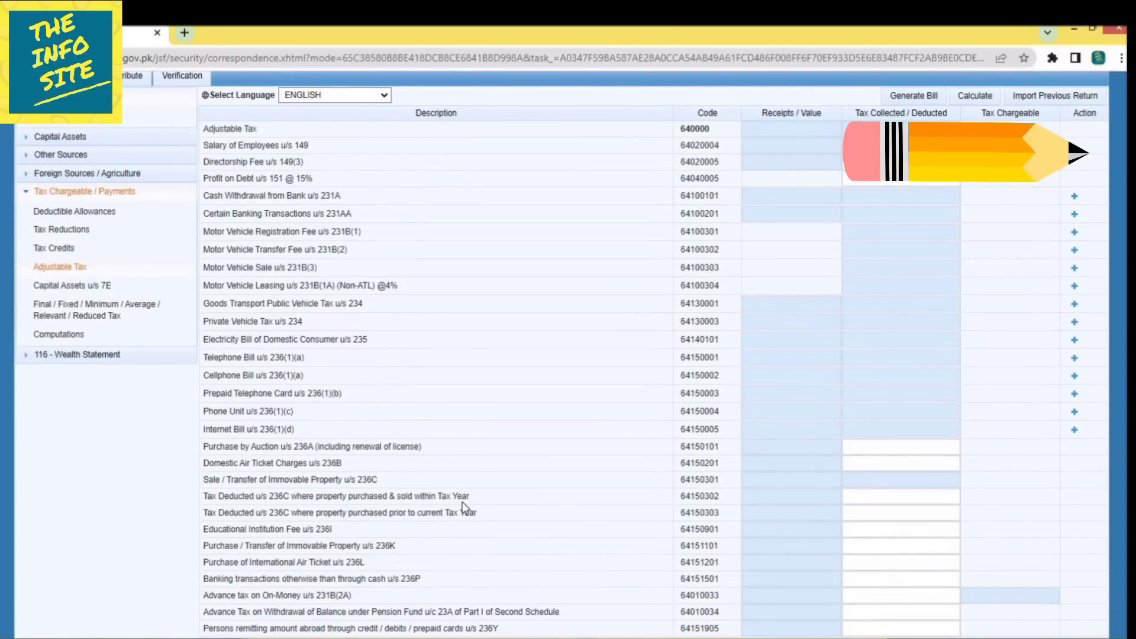
scroll(463, 502, up, 2)
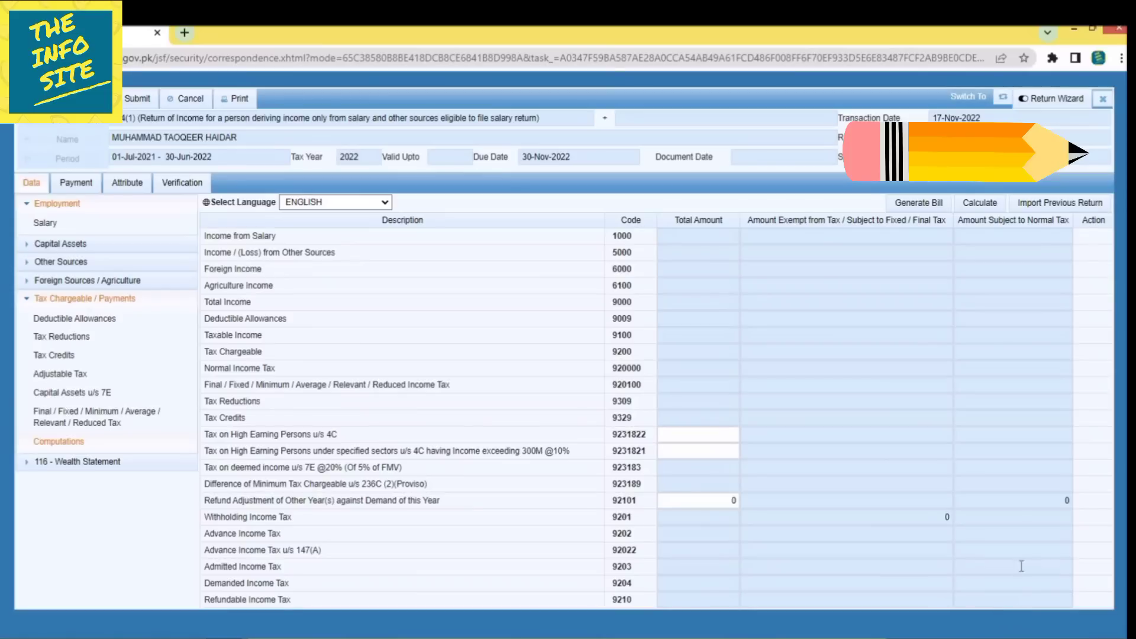
Expand 116 - Wealth Statement, open Personal Expenses and select the Club expense field.
click(62, 469)
click(67, 481)
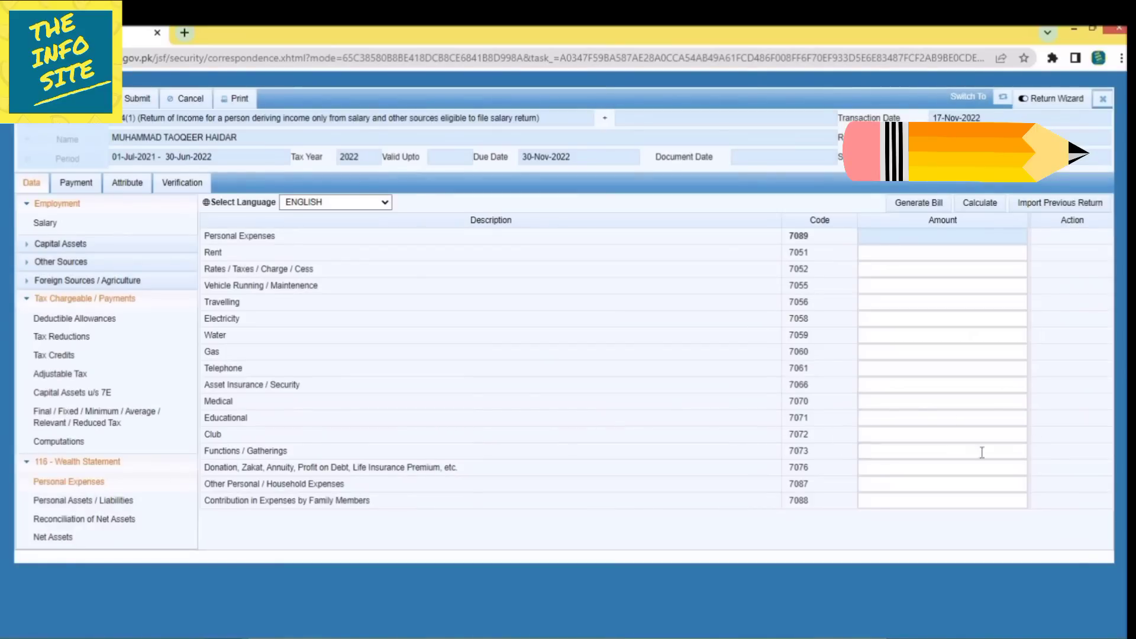
click(924, 429)
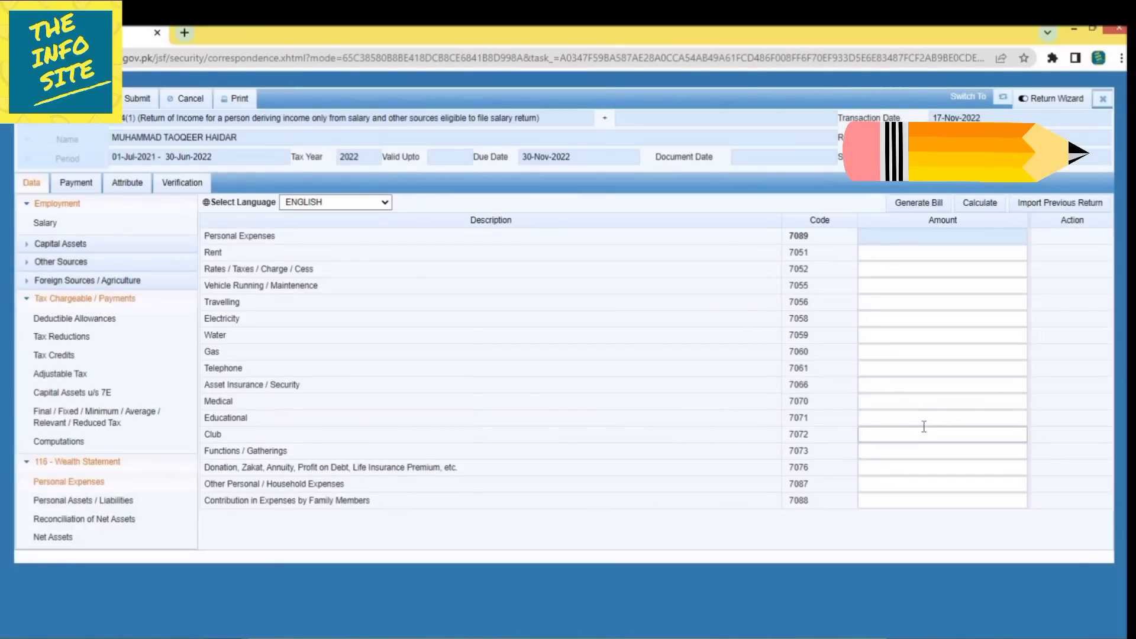
Open Personal Assets / Liabilities and review the Debt receivables and Motor Vehicle (Non-Business) rows.
click(132, 504)
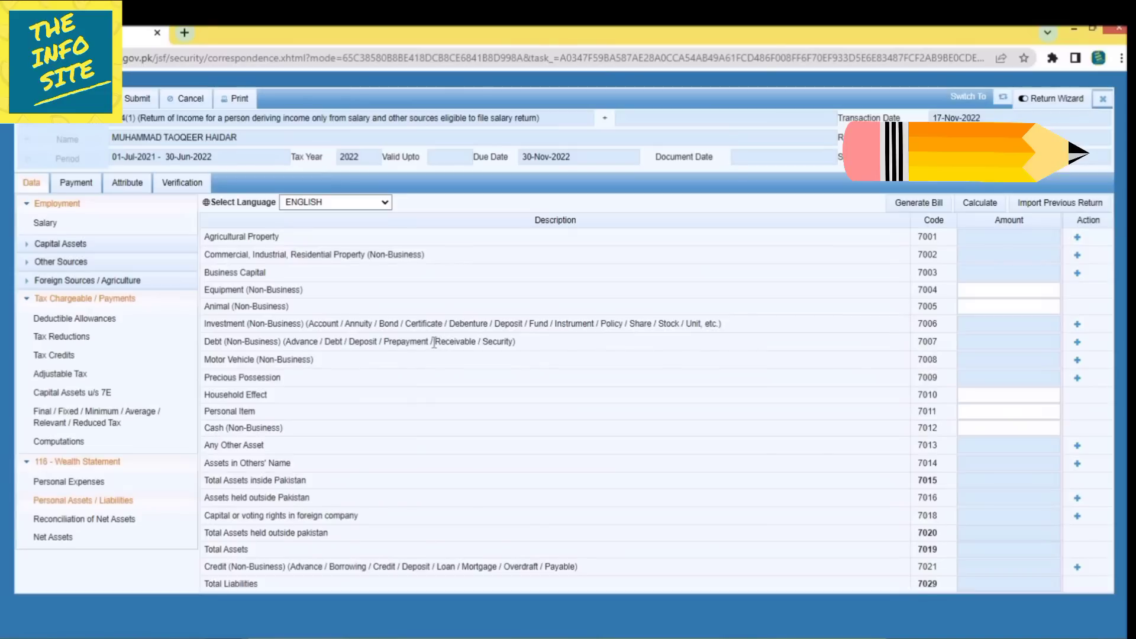
drag(435, 343, 476, 341)
click(594, 353)
drag(201, 360, 378, 361)
click(379, 360)
drag(204, 413, 282, 411)
click(315, 408)
drag(204, 427, 297, 429)
click(386, 435)
Enter 717,842 as the code 1009 pay and wages total on the Salary schedule and recalculate.
click(125, 521)
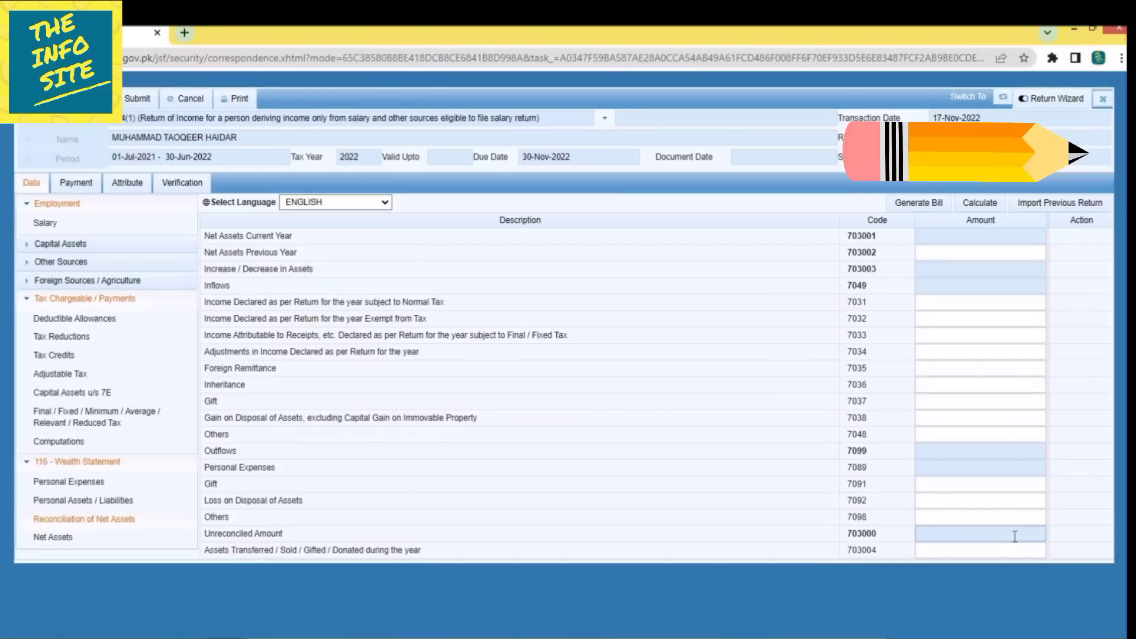
click(62, 204)
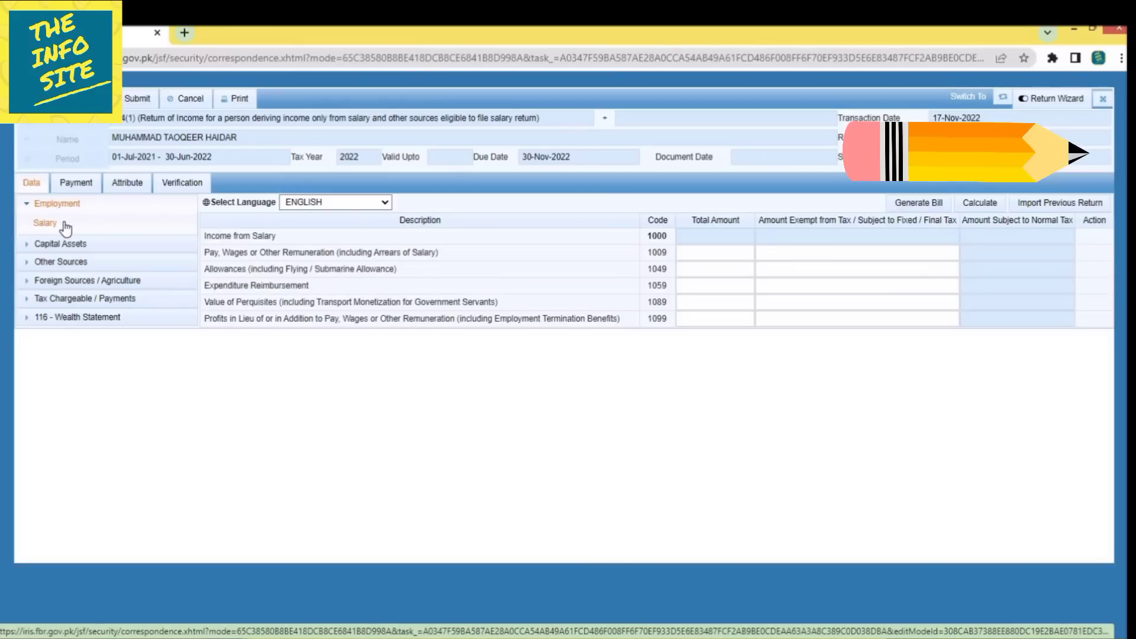
click(726, 256)
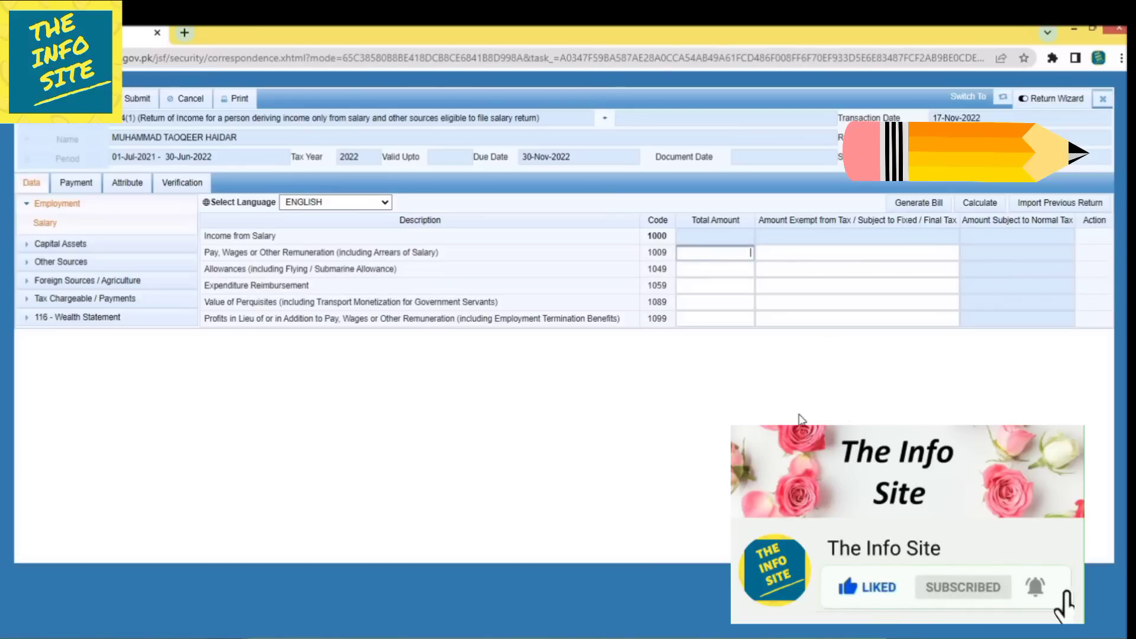
text(717)
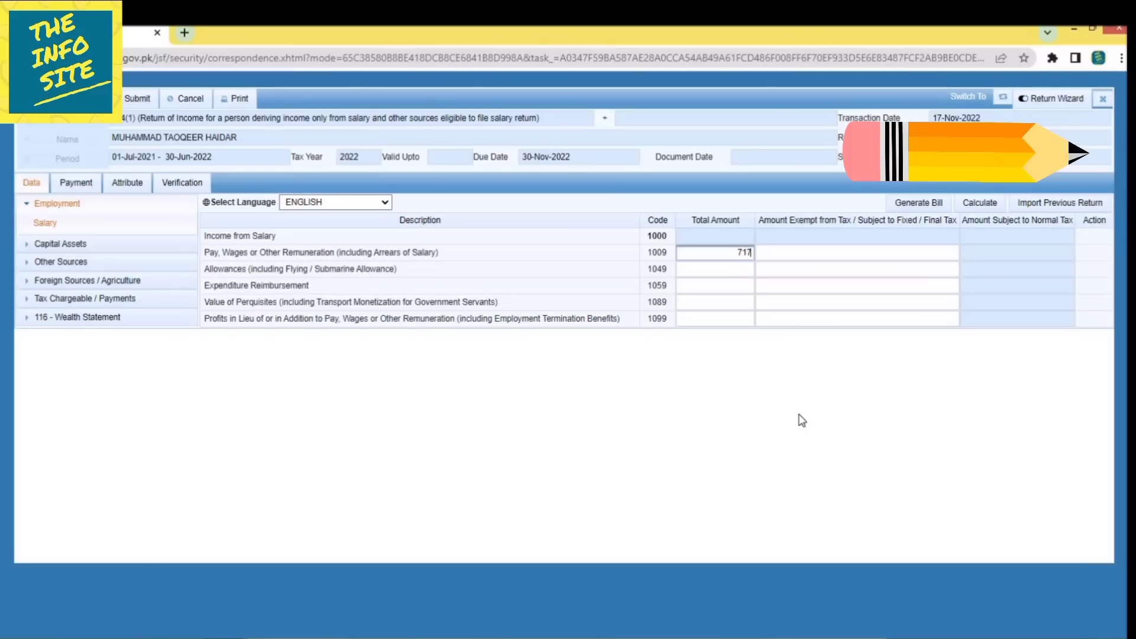
text(842)
click(824, 378)
click(728, 268)
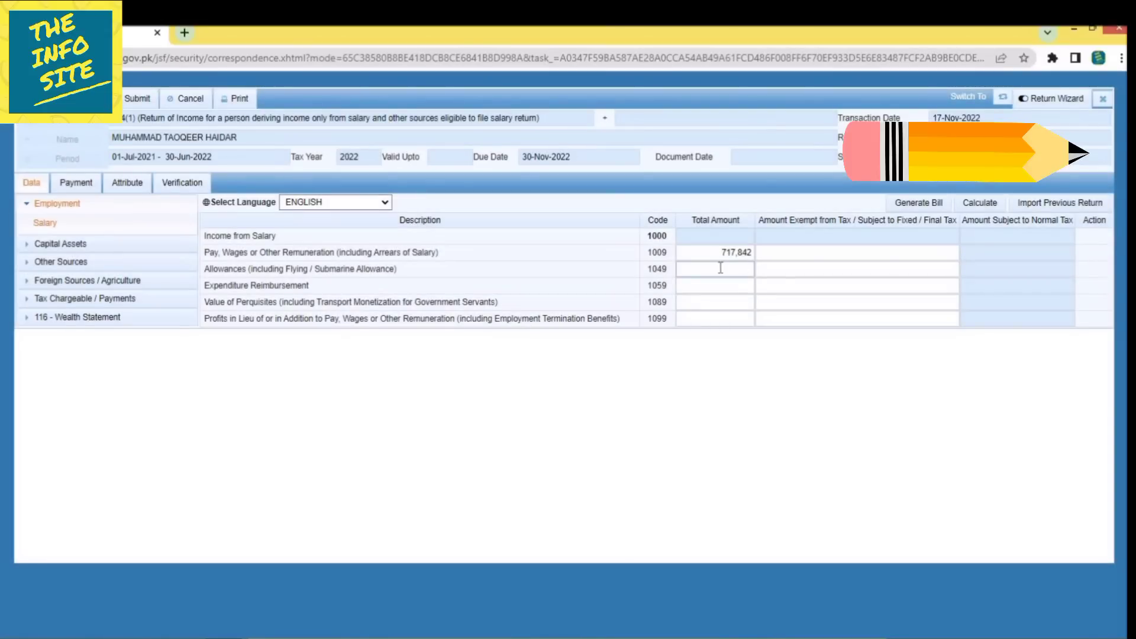
click(975, 208)
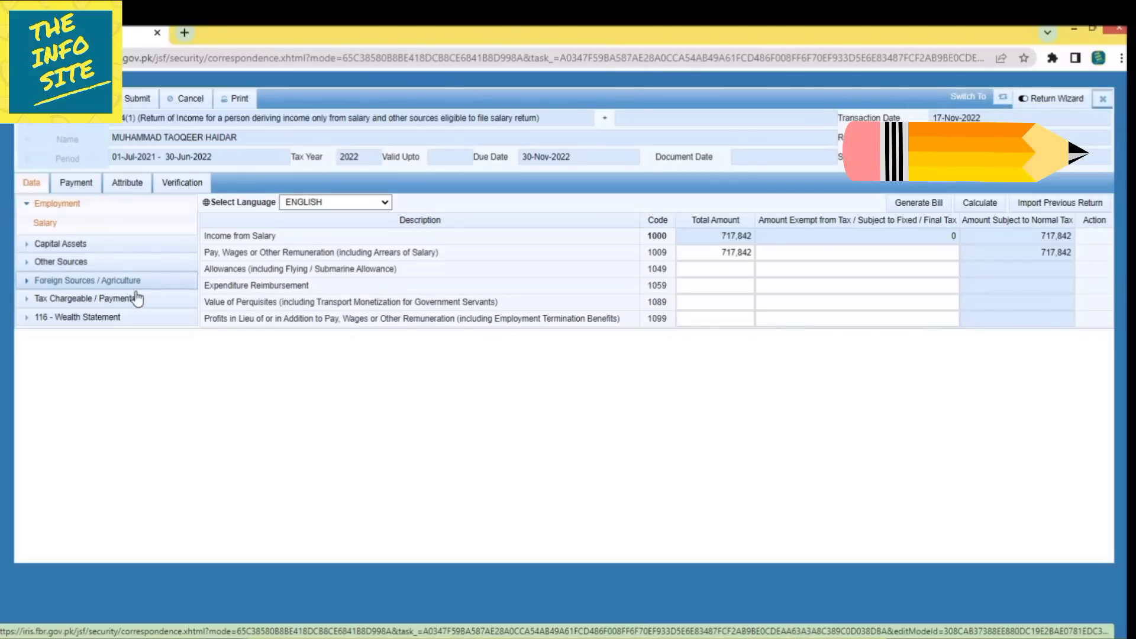
Recalculate Computations and admit the full 5,892 tax chargeable on 717,842 income as income tax.
click(114, 299)
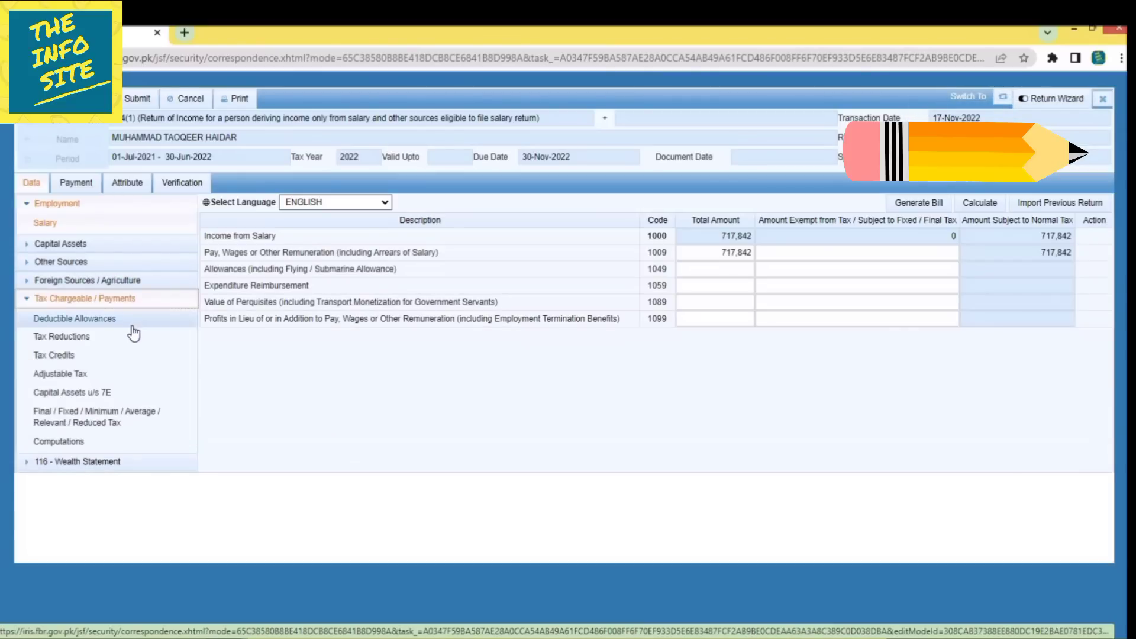
click(94, 374)
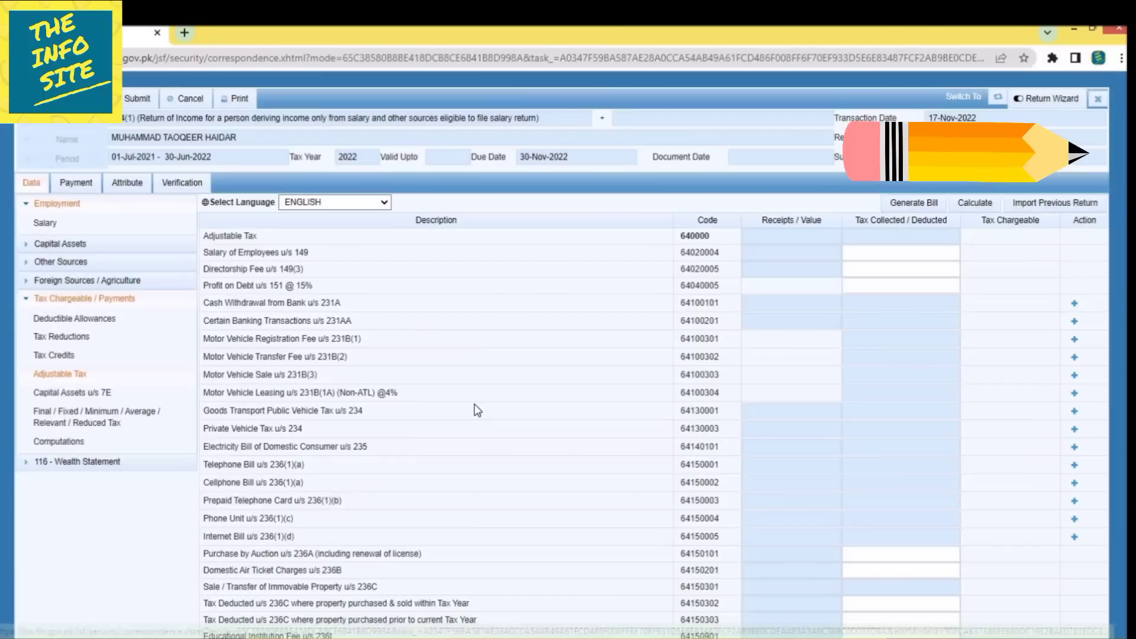
click(109, 445)
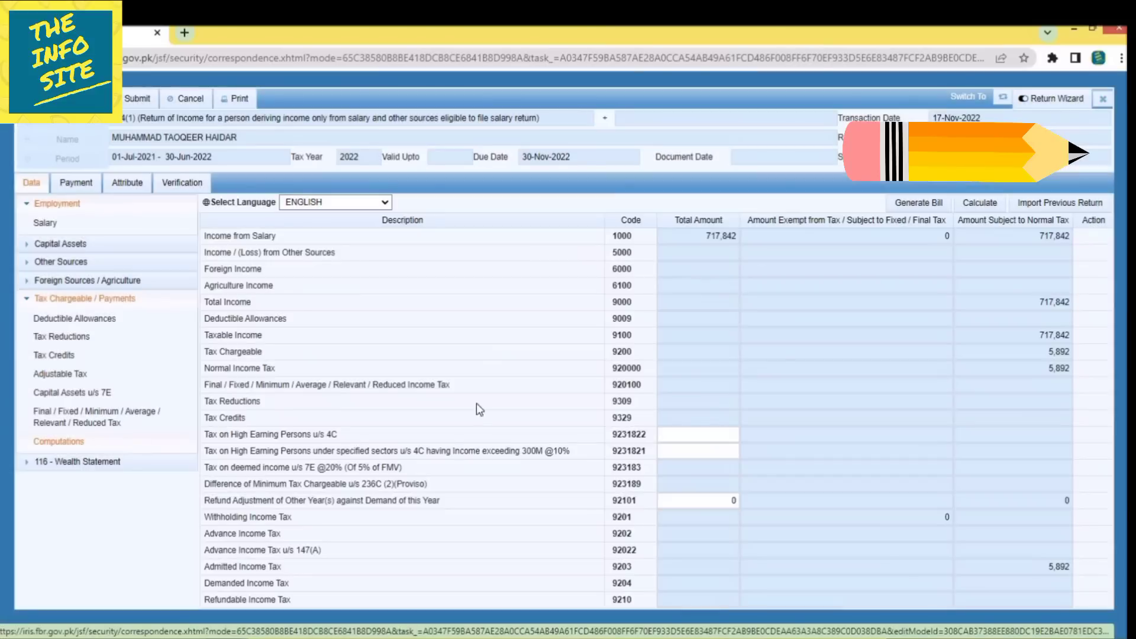
click(983, 205)
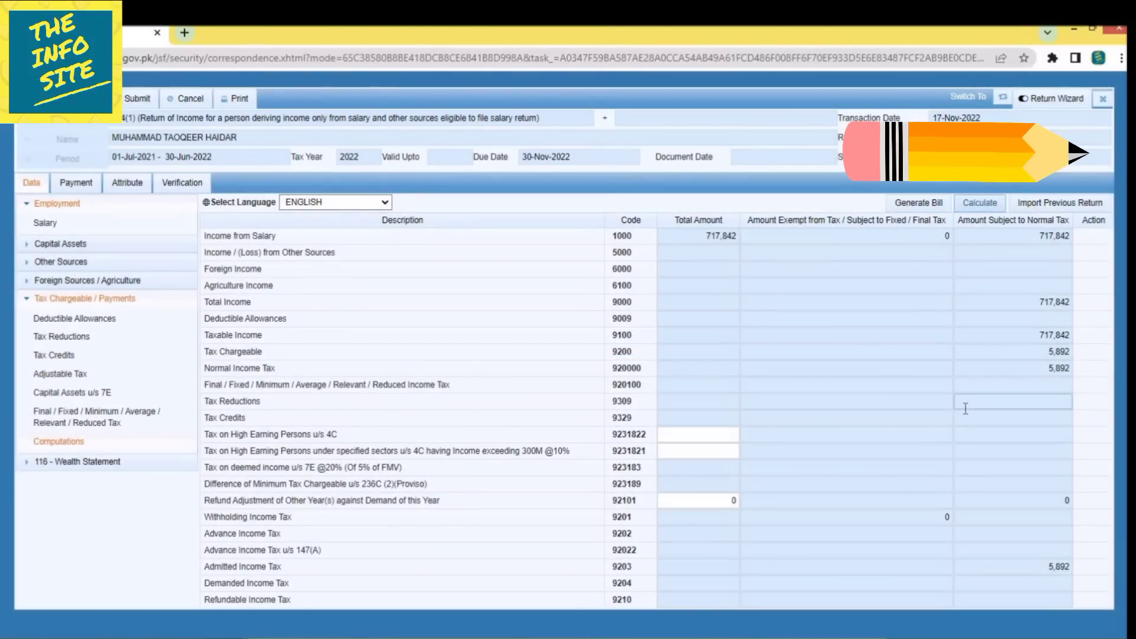
drag(1035, 301, 1081, 305)
double_click(997, 351)
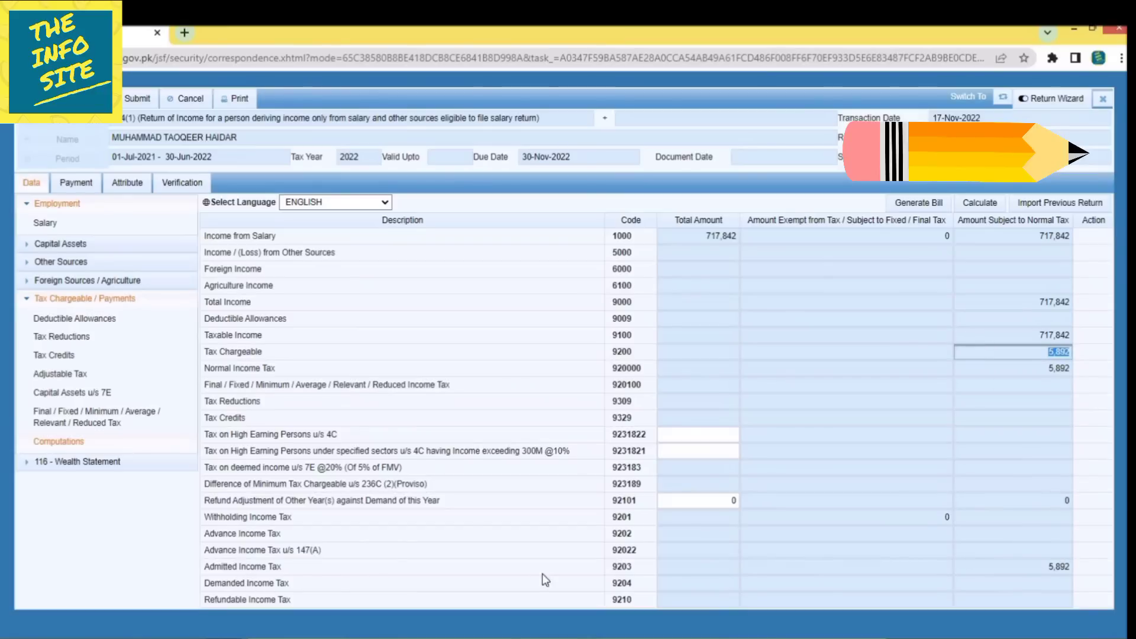
double_click(1049, 570)
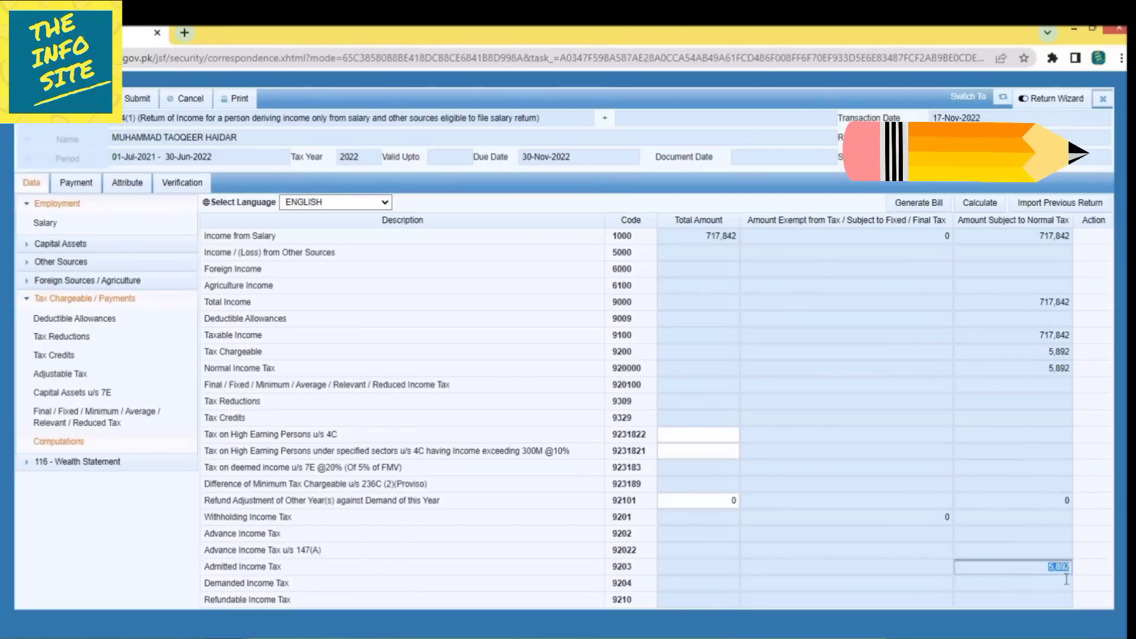
click(1066, 581)
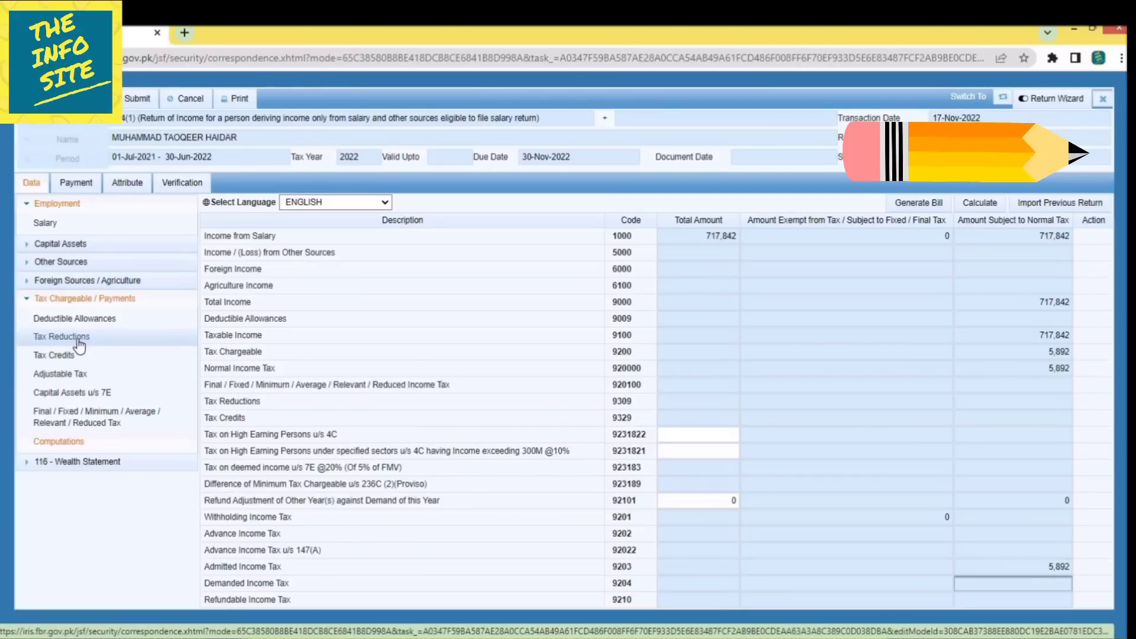
Enter 5,892 as Salary of Employees u/s 149 tax deducted, recalculate, and view Computations.
click(77, 375)
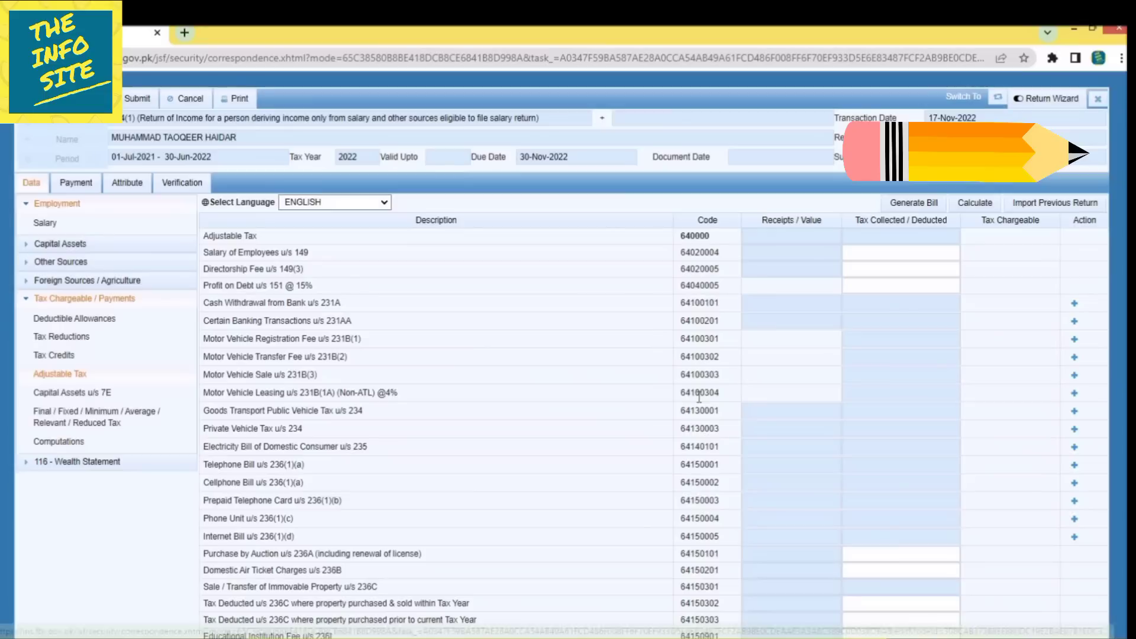
click(887, 256)
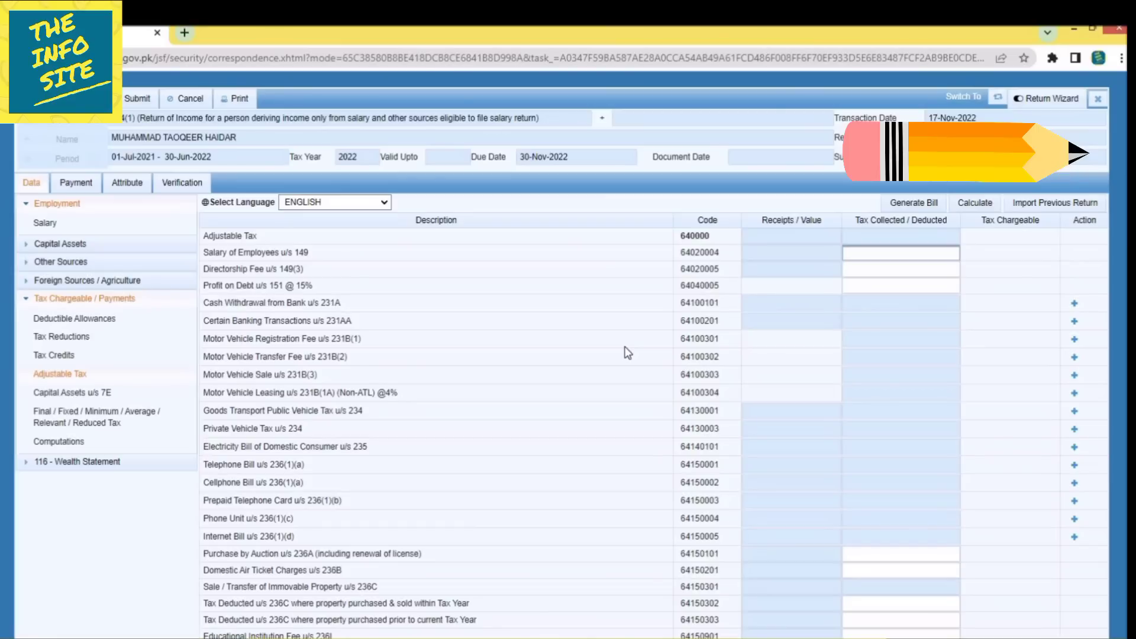
text(5892)
click(994, 393)
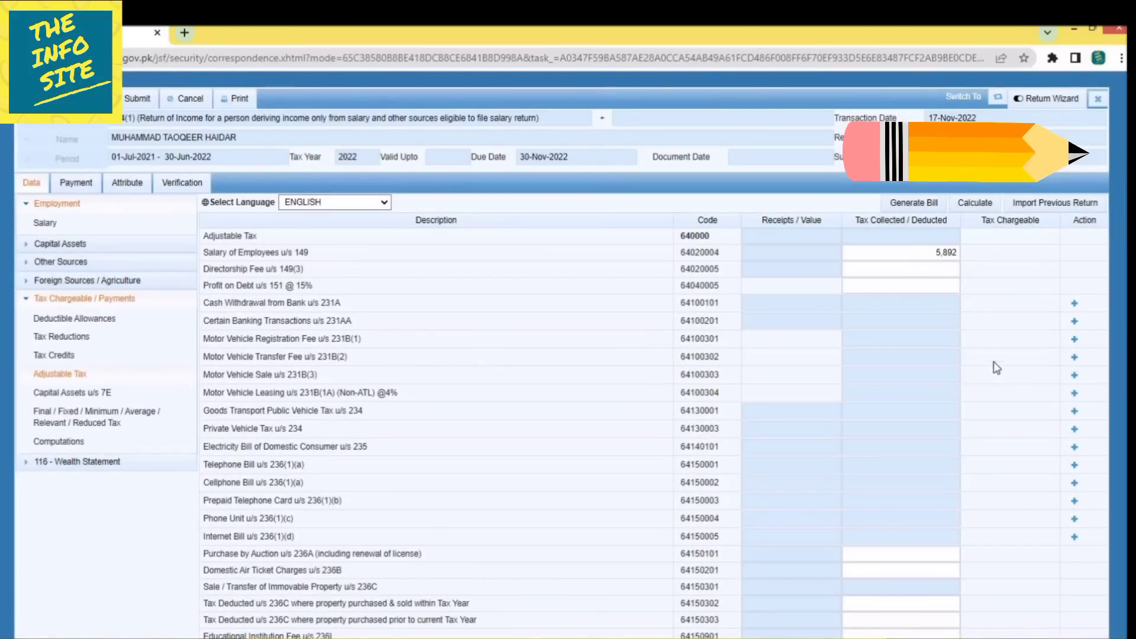
click(985, 204)
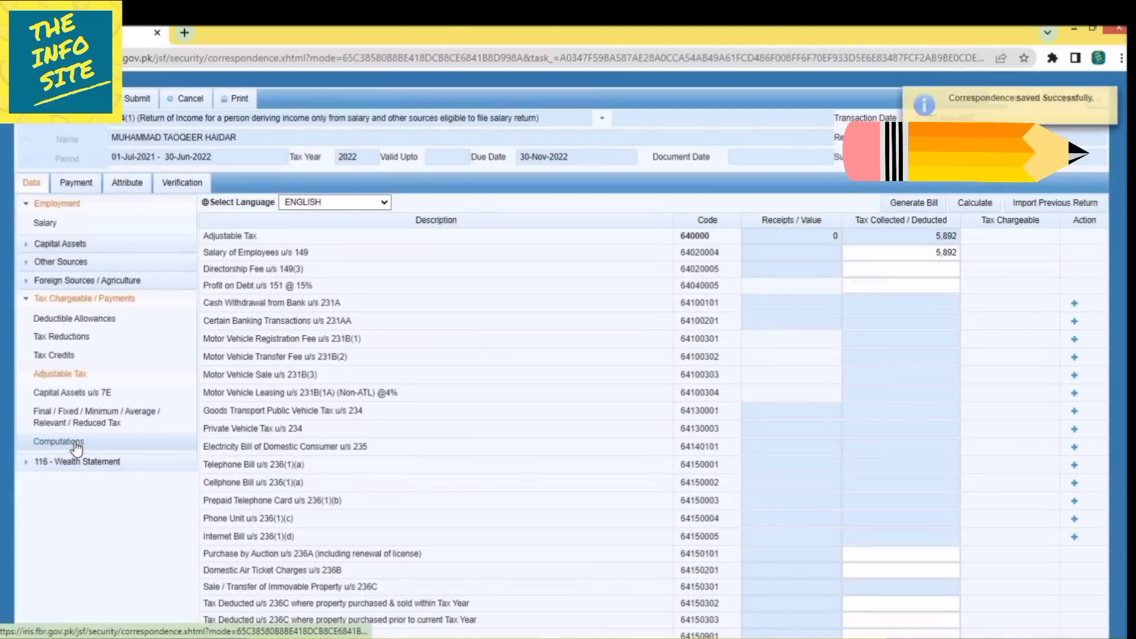
click(76, 443)
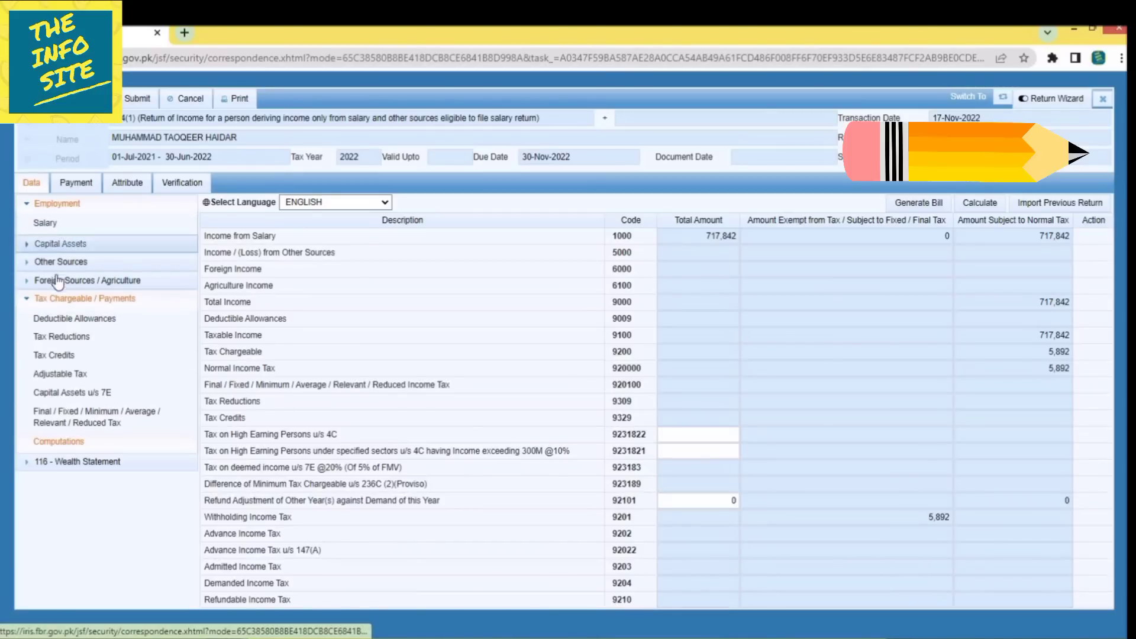
Change the salary tax deducted to 5,890, recalculate, and check Computations for 2 admitted tax.
click(60, 374)
click(898, 247)
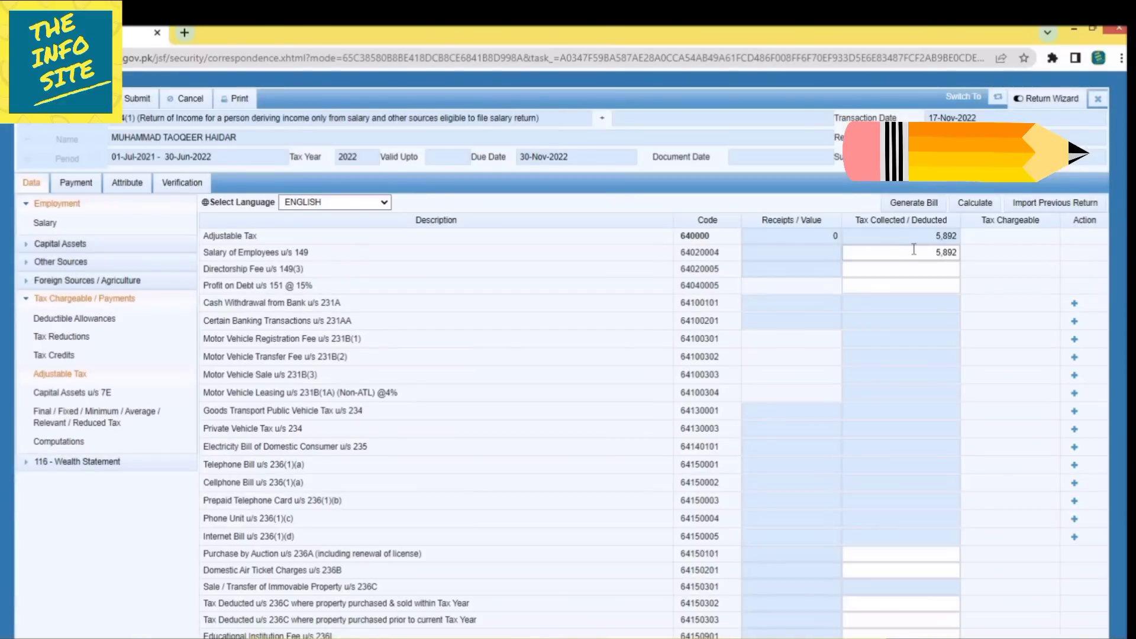
text(5890)
click(976, 208)
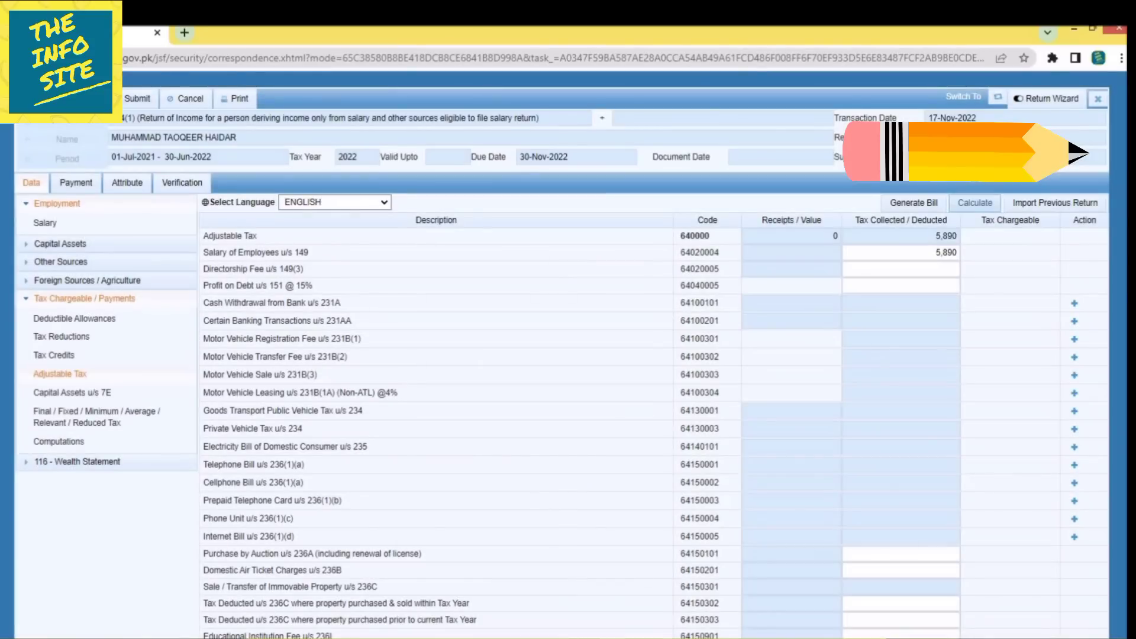
click(96, 441)
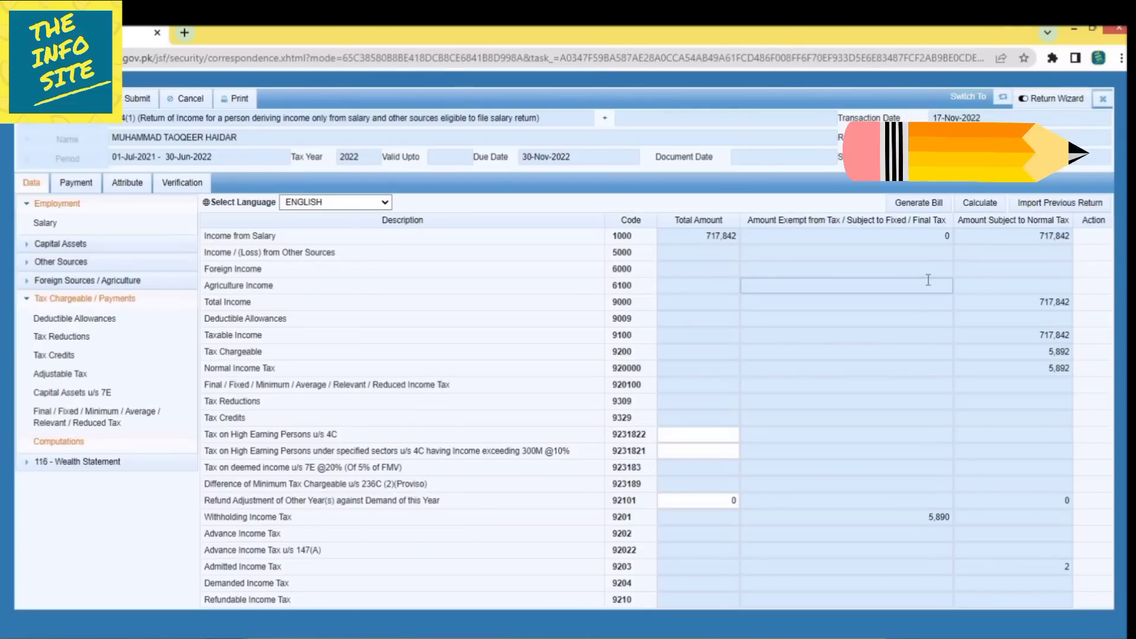
Generate a payment bill for the admitted tax of 2, then download and open its challan PDF.
click(924, 204)
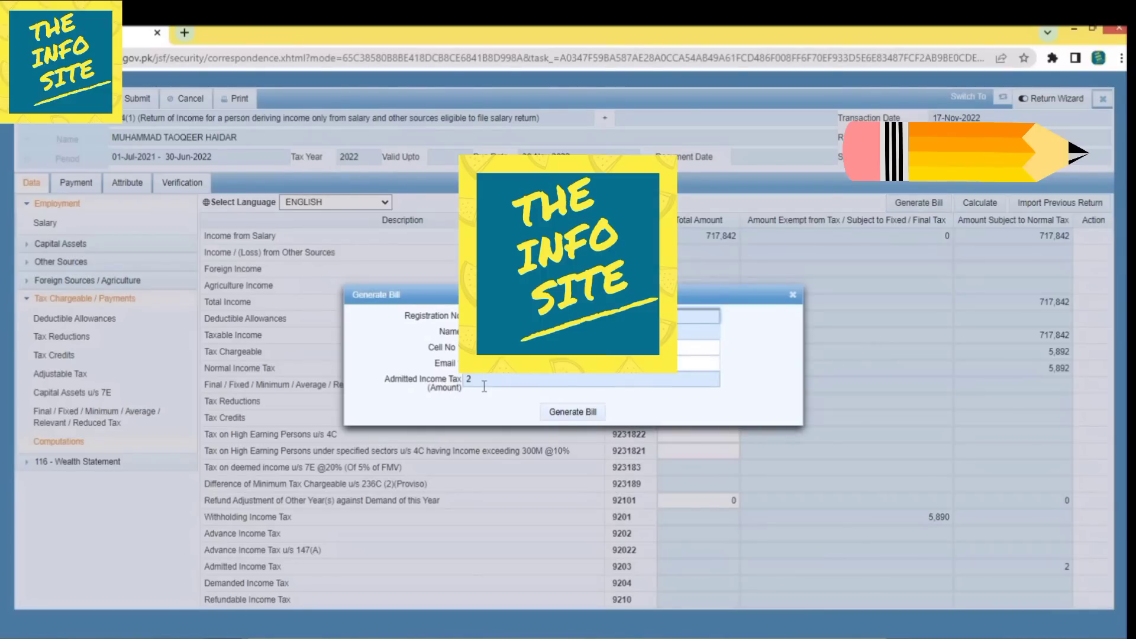
click(563, 414)
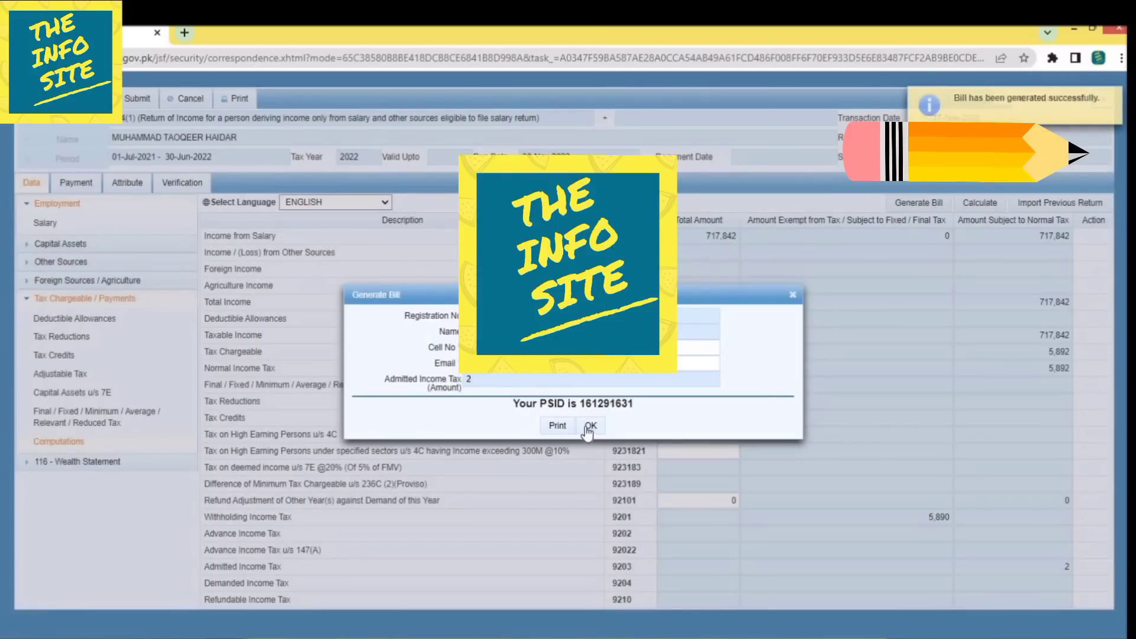
click(557, 427)
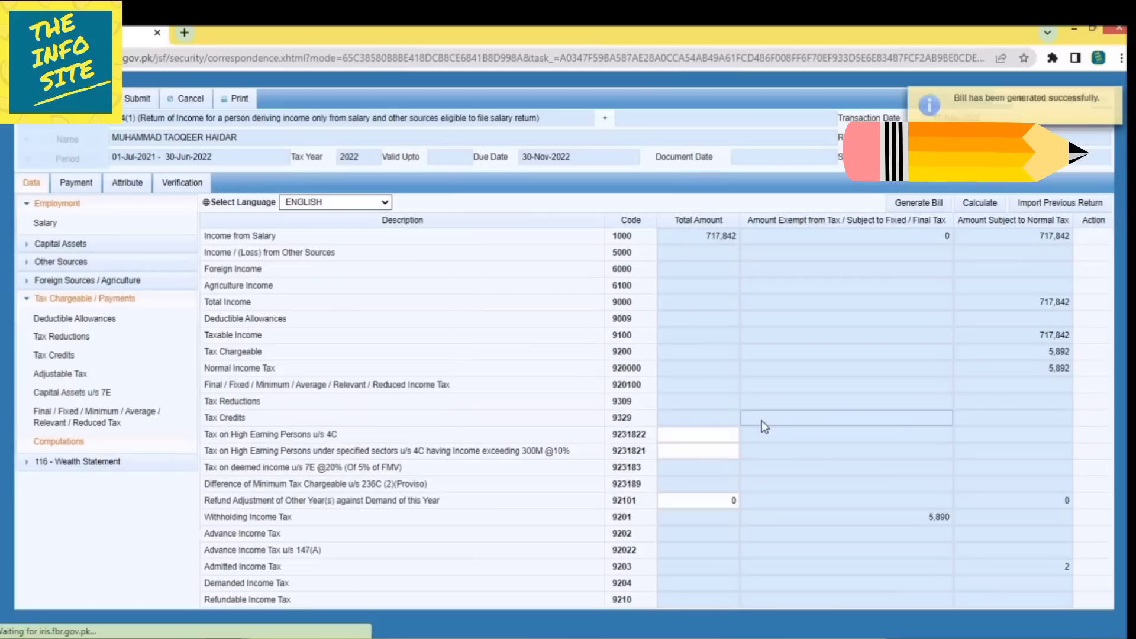
click(78, 621)
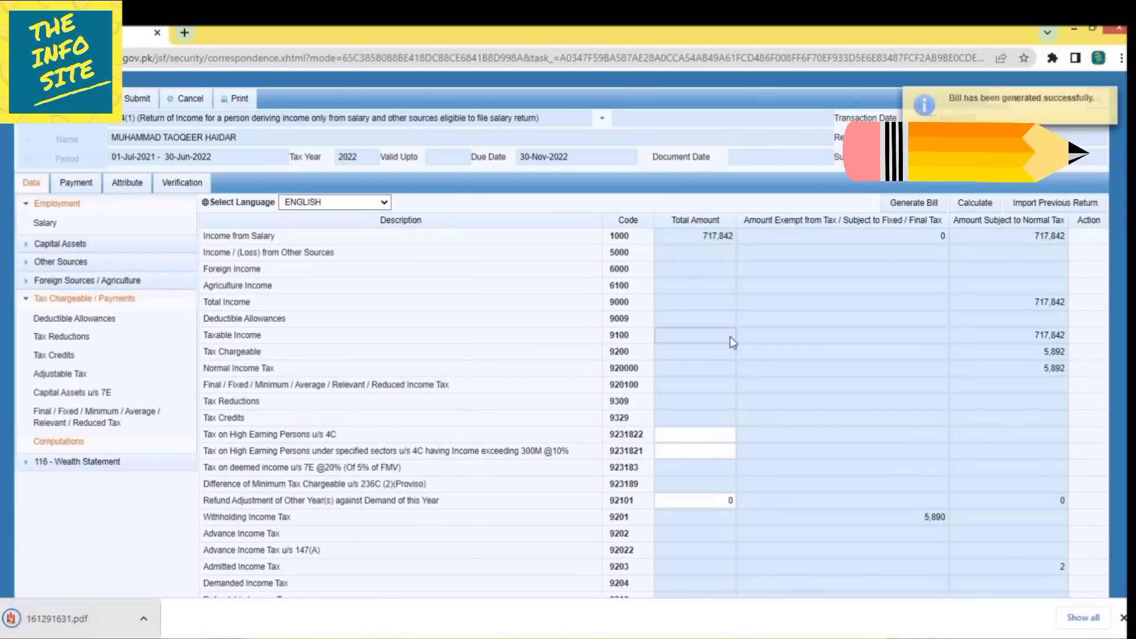
Scroll through the Rs. 2 challan PDF, then close it to return to the return form.
scroll(986, 395, down, 3)
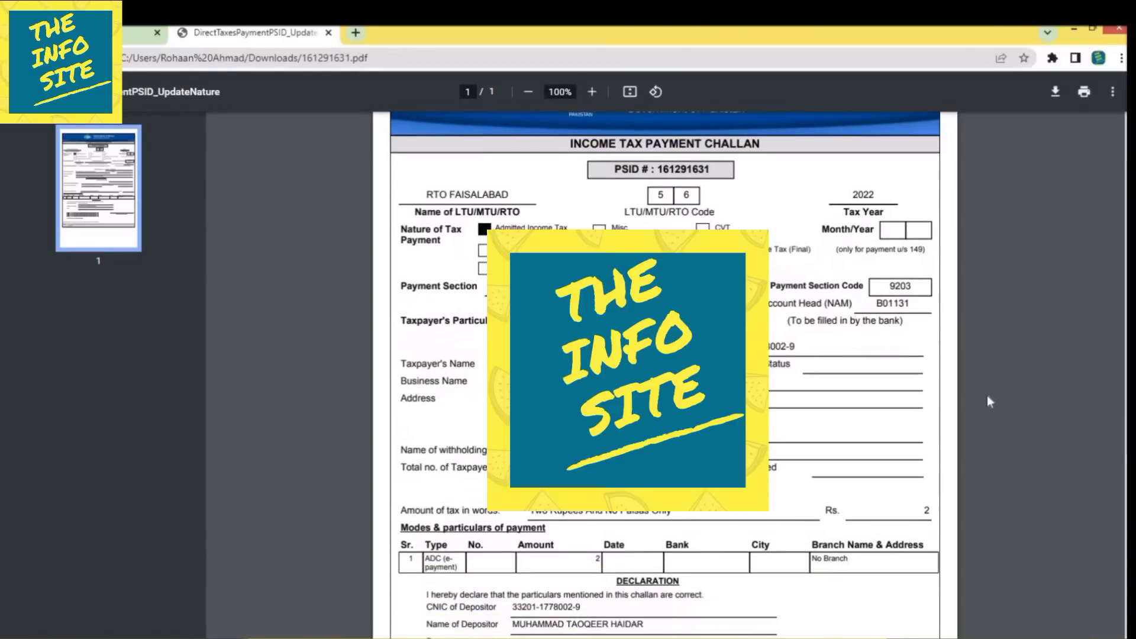
scroll(992, 399, up, 3)
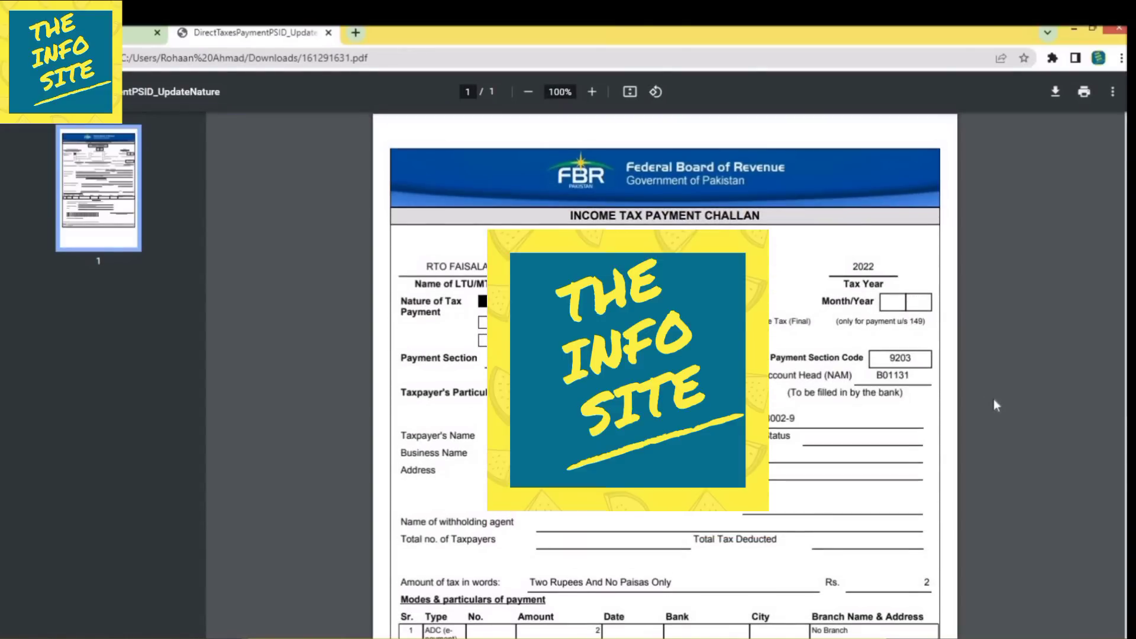
scroll(994, 405, down, 3)
scroll(995, 400, down, 3)
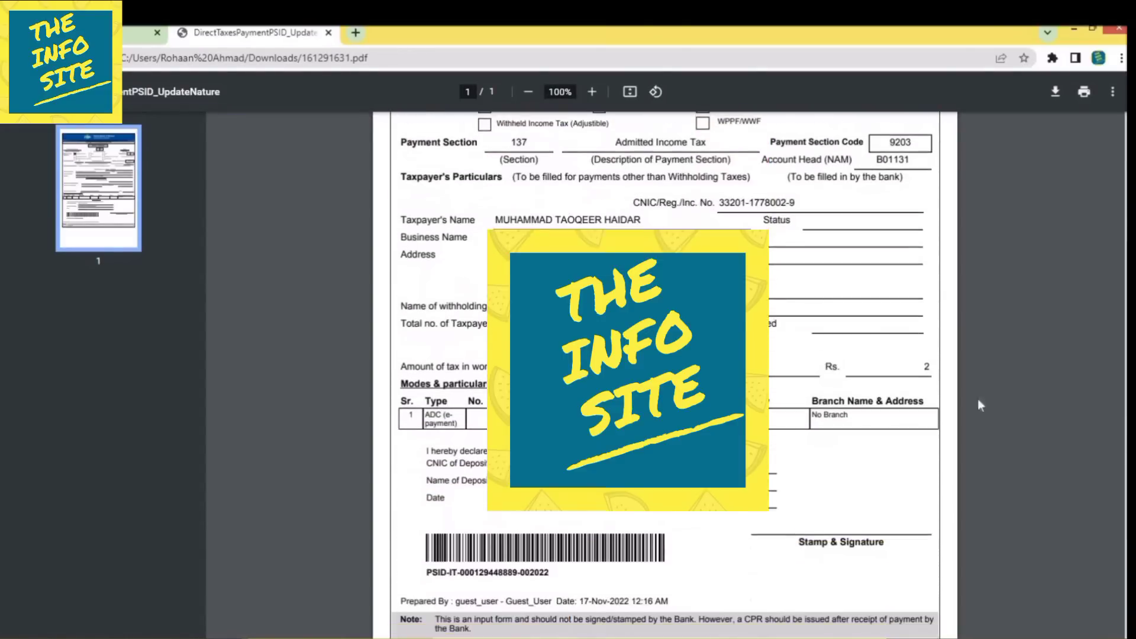
scroll(932, 466, up, 6)
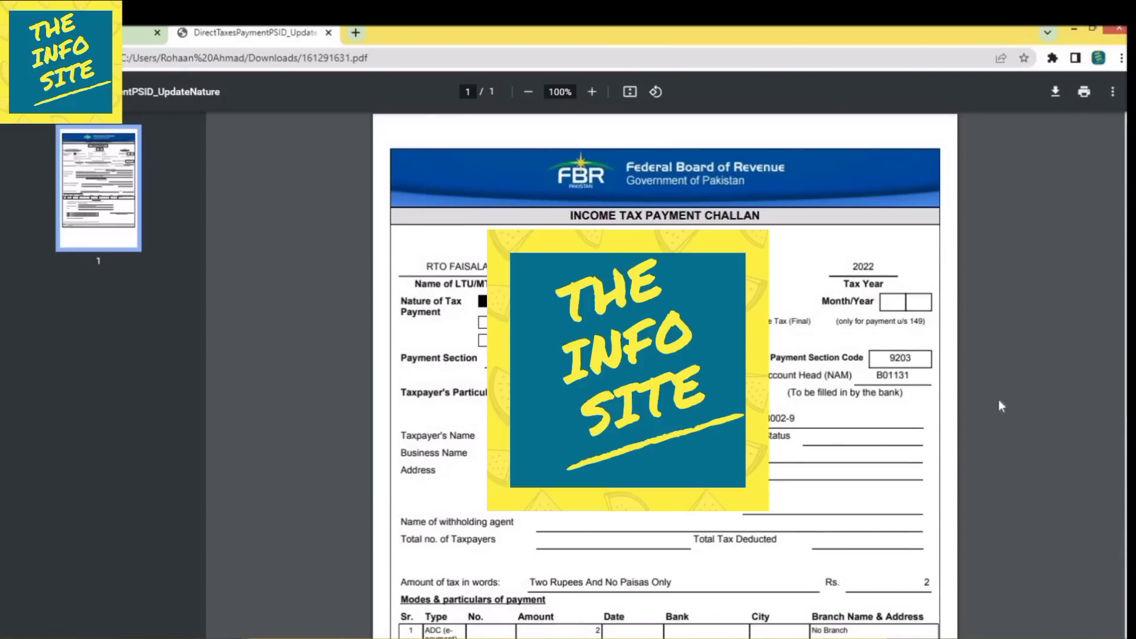
scroll(1000, 406, down, 5)
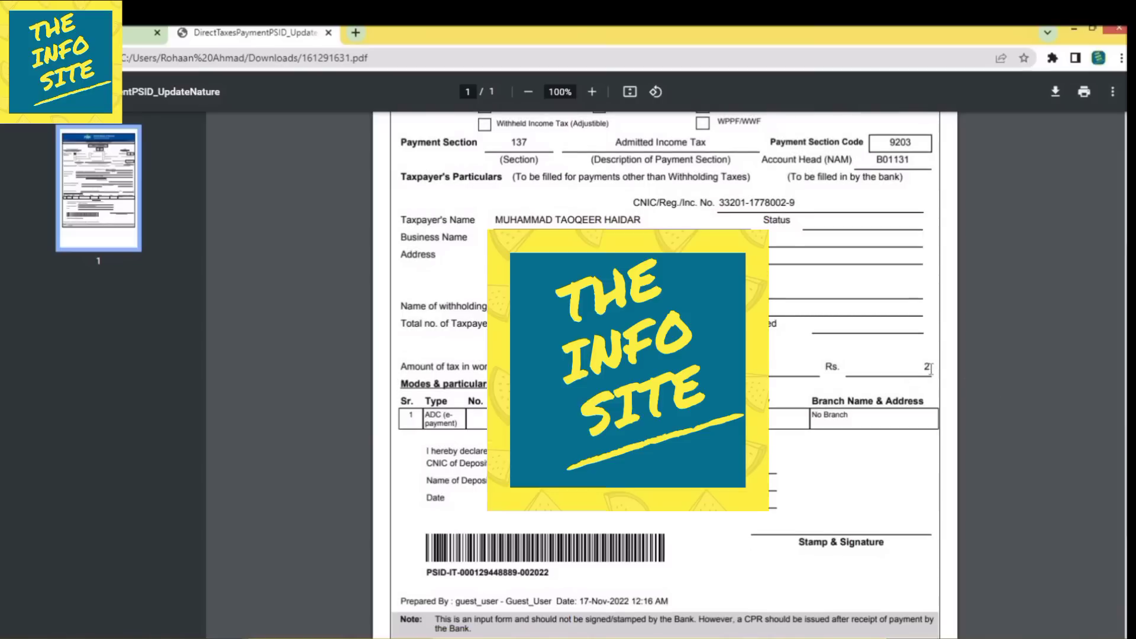
click(329, 32)
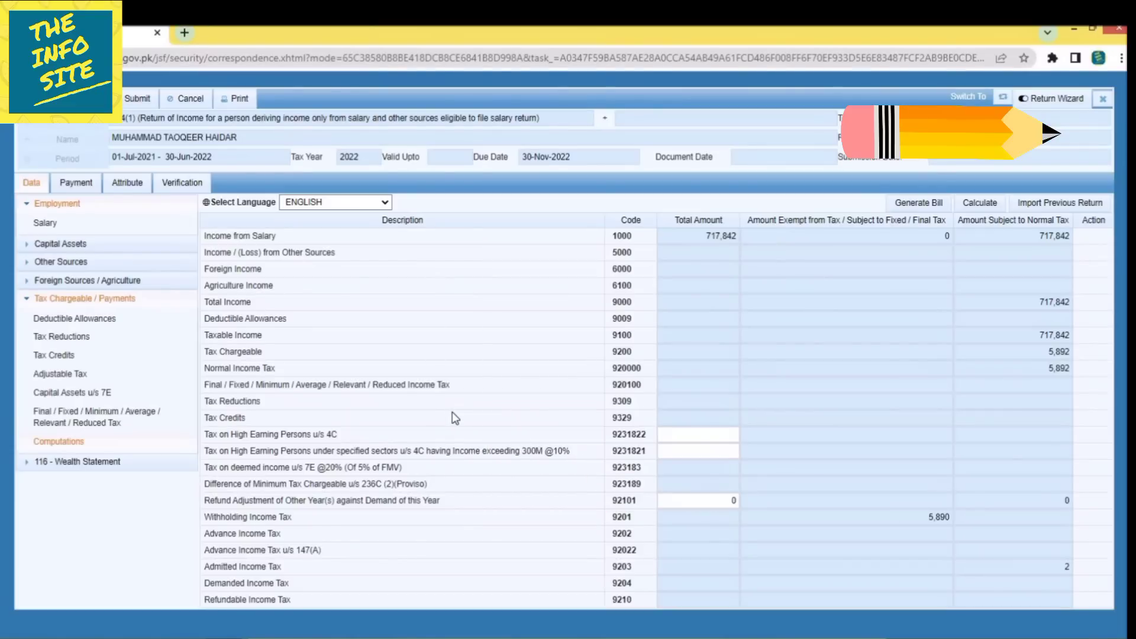
In Adjustable Tax, replace the salary tax deducted with 5,892 and recalculate the return.
click(82, 373)
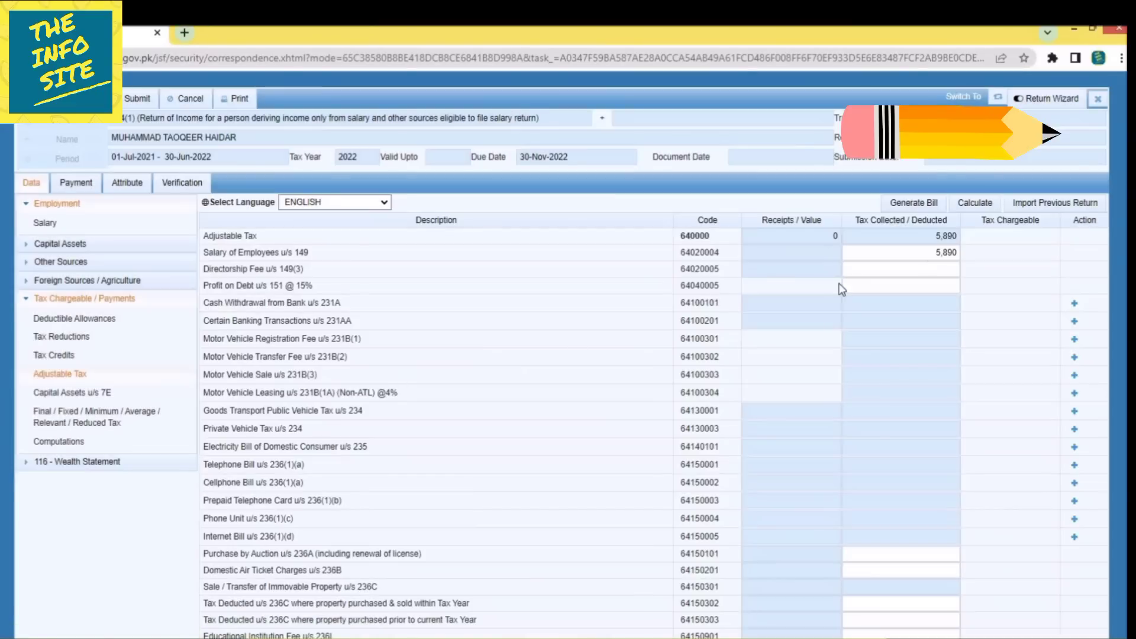
drag(889, 253, 1027, 260)
text(5,8)
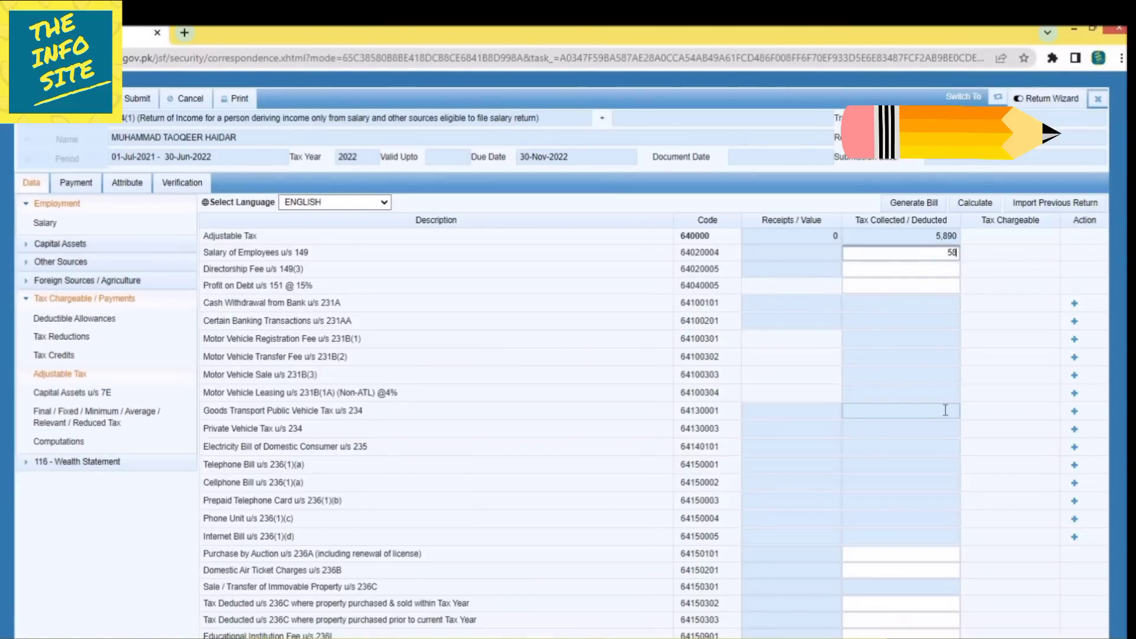
text(92)
click(975, 203)
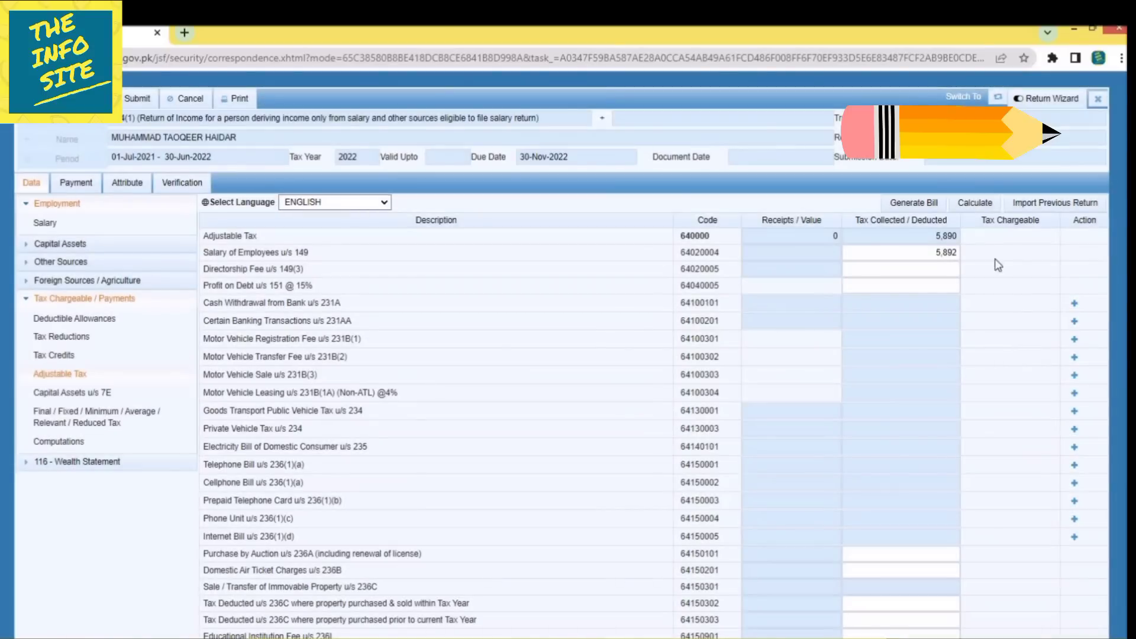
click(976, 205)
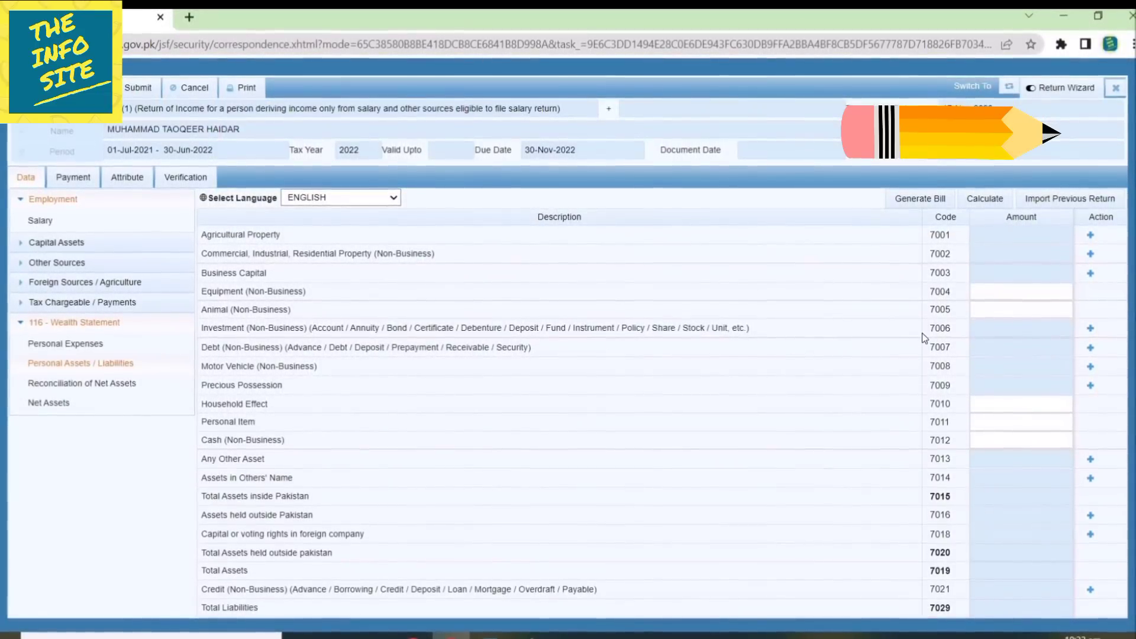
Add a 35,017 bank investment under code 7006, recalculate and save the return.
click(1090, 327)
click(503, 289)
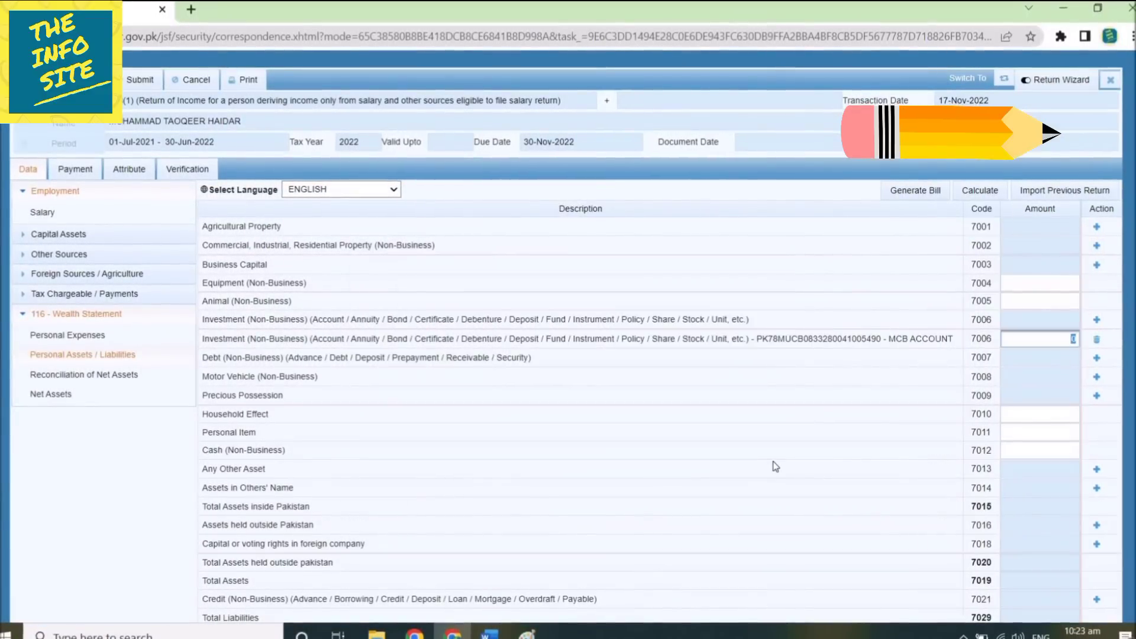
text(35017)
click(978, 190)
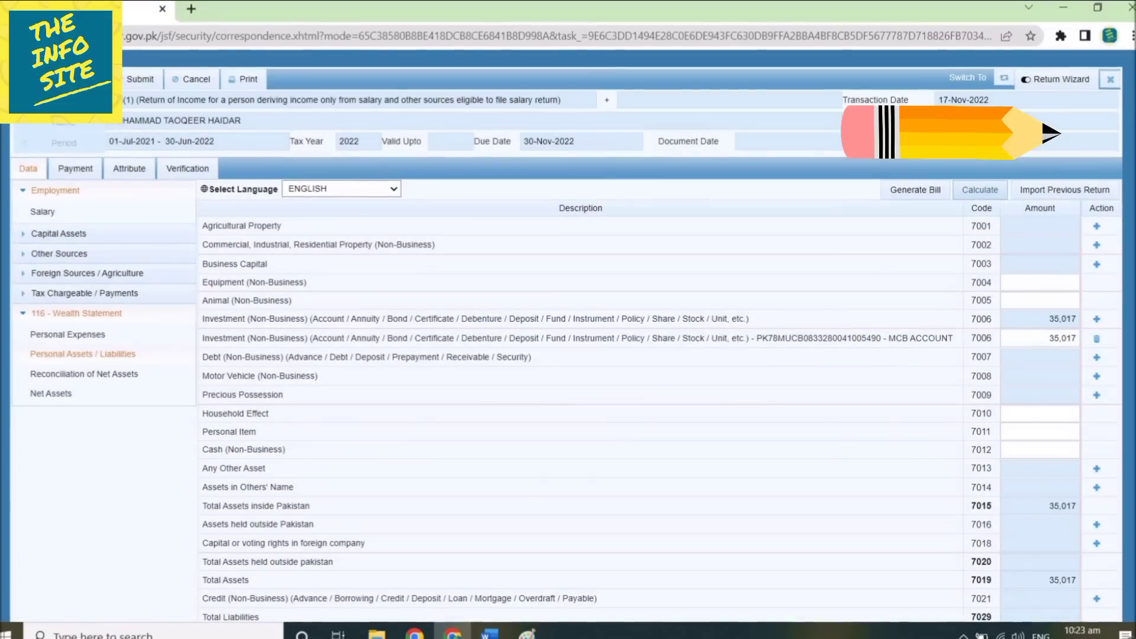
click(86, 79)
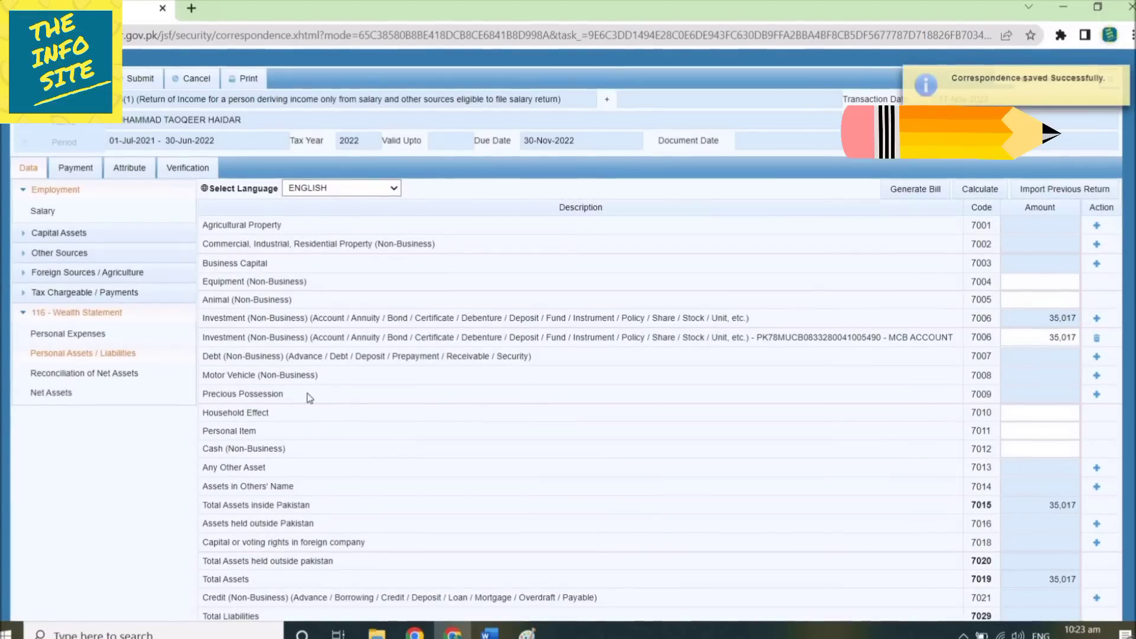
Add the Road Prince motorbike under code 7008 worth 70,000 and recalculate totals to 105,017.
click(1097, 376)
click(540, 282)
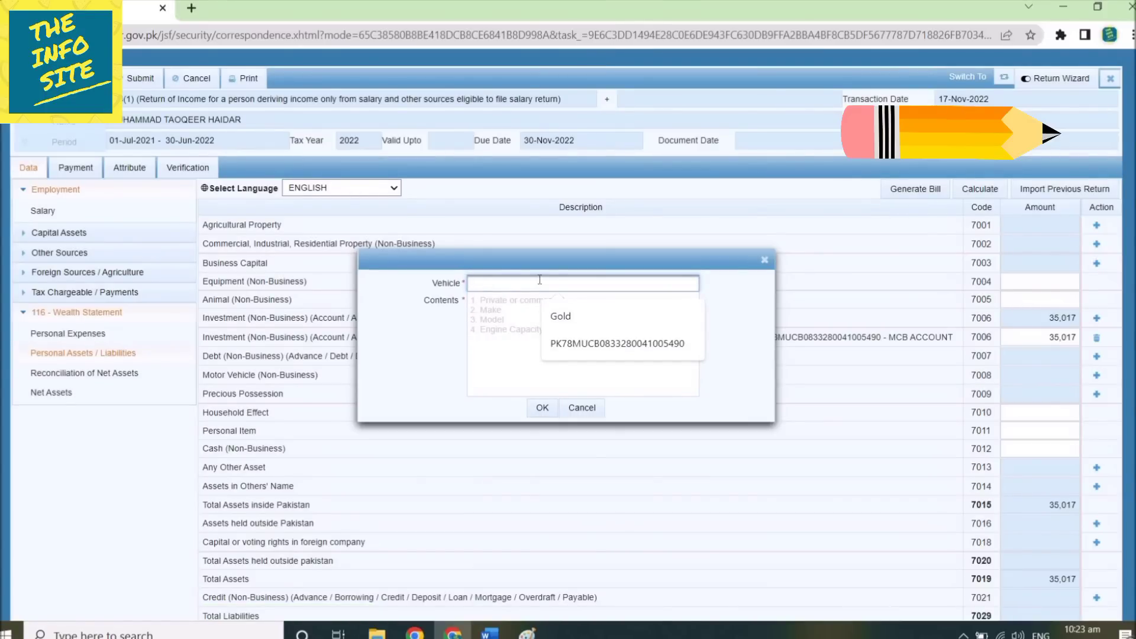
text(CD)
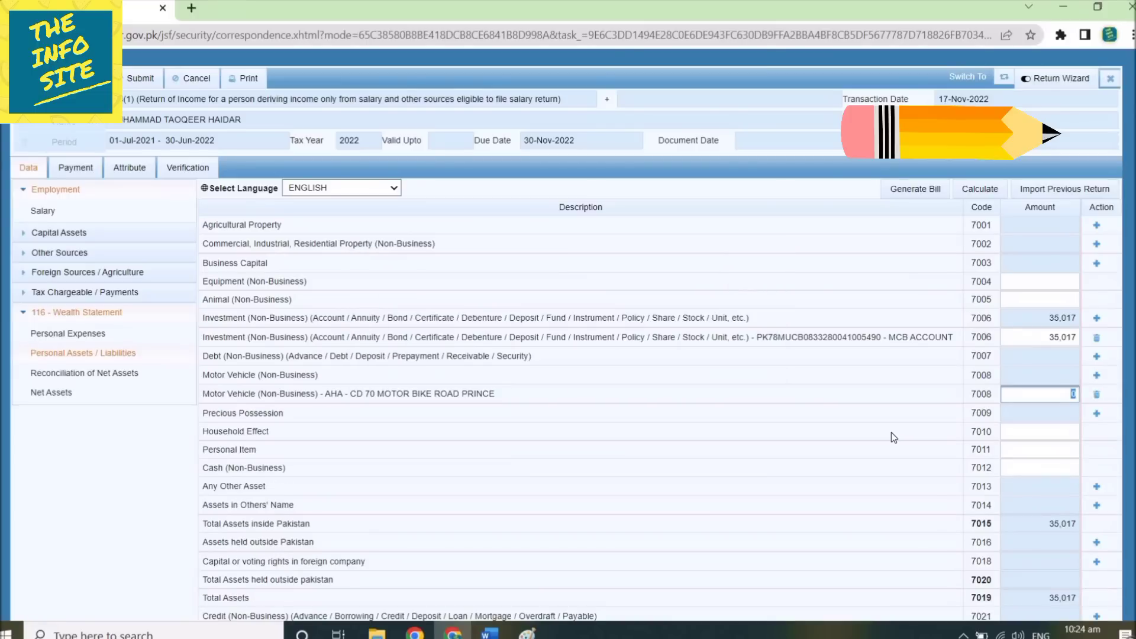
text(700000)
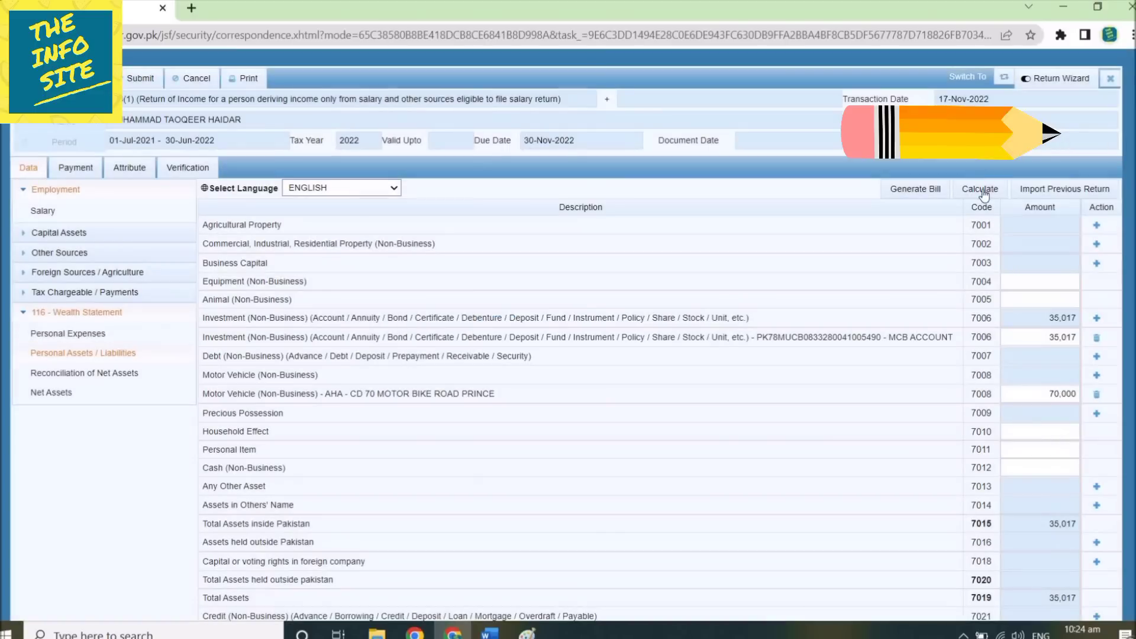
click(980, 188)
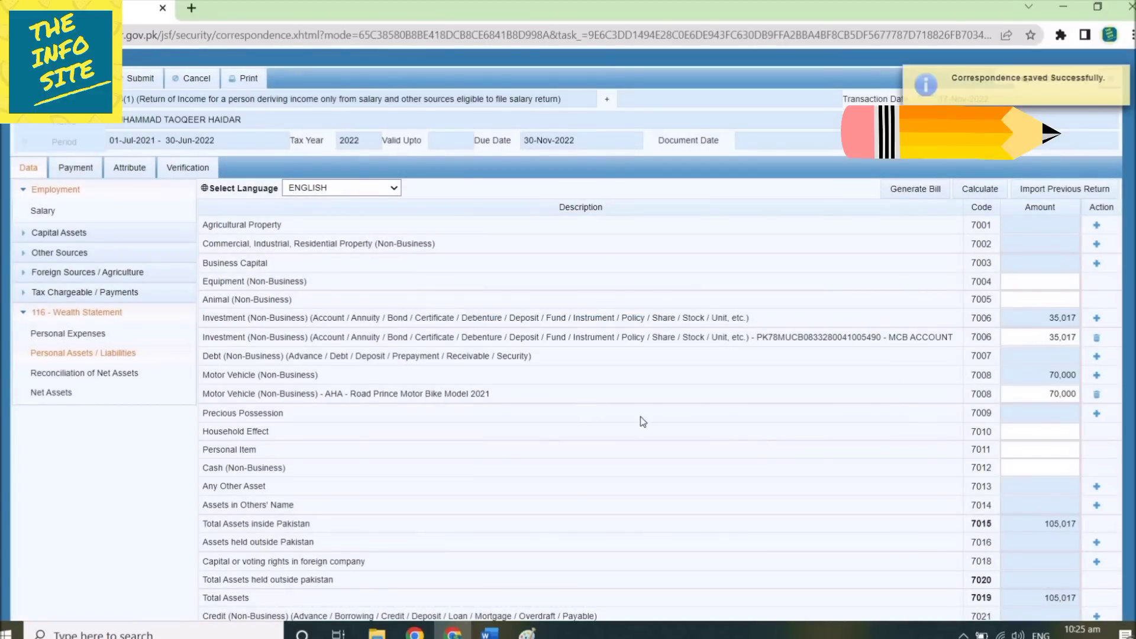
Add a Gold precious possession described as '5 Tola Gold Jewllery'.
click(1097, 413)
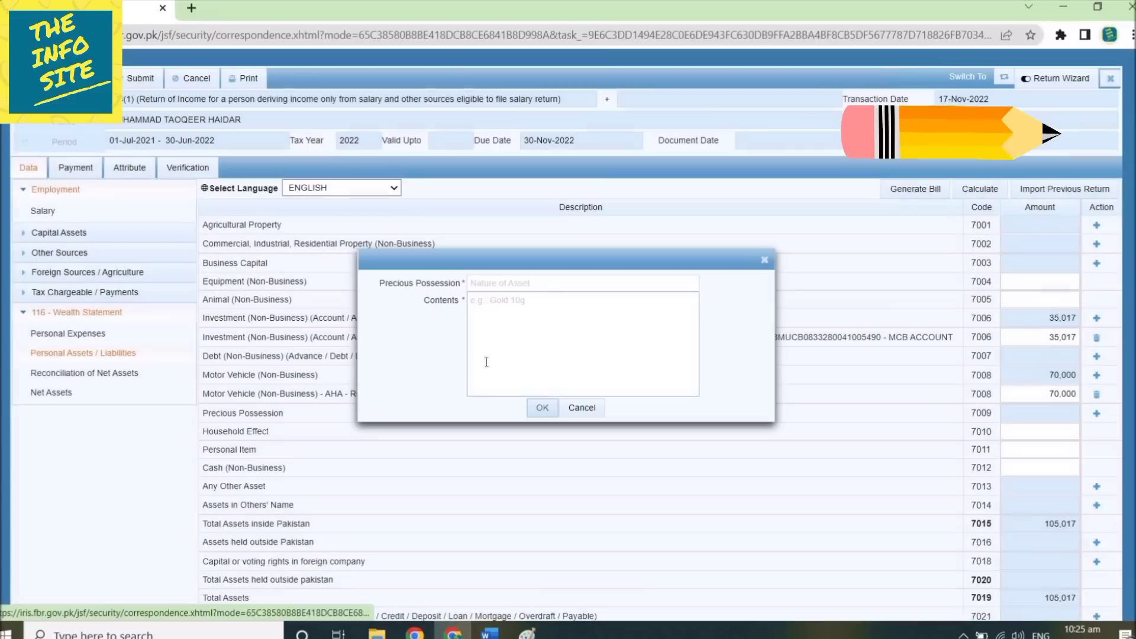
click(522, 285)
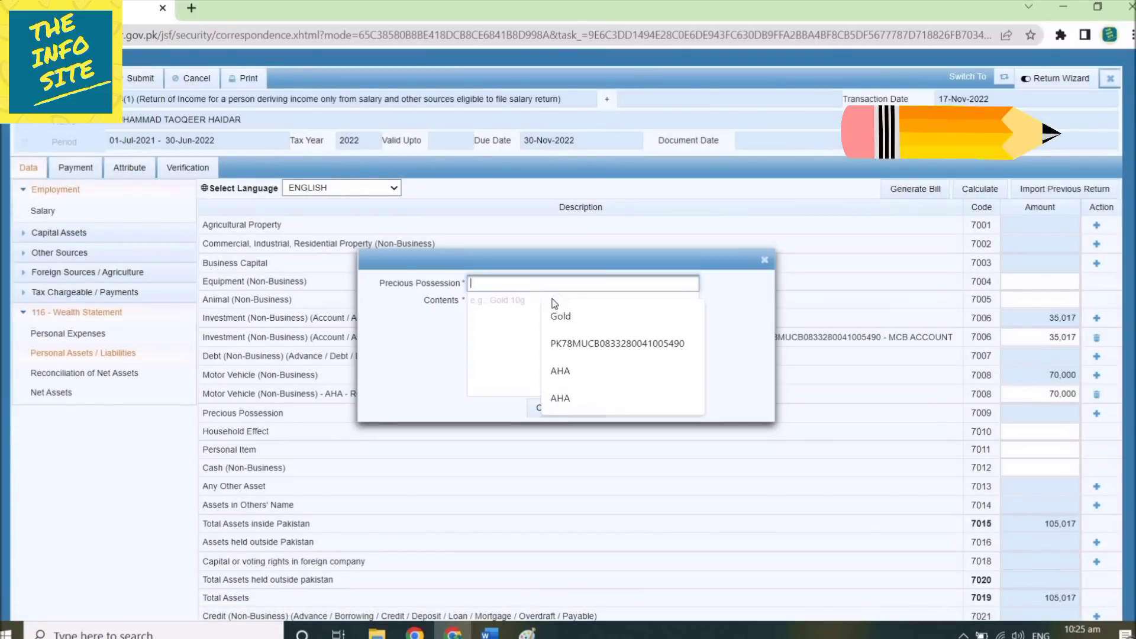
click(560, 316)
click(529, 327)
text(5)
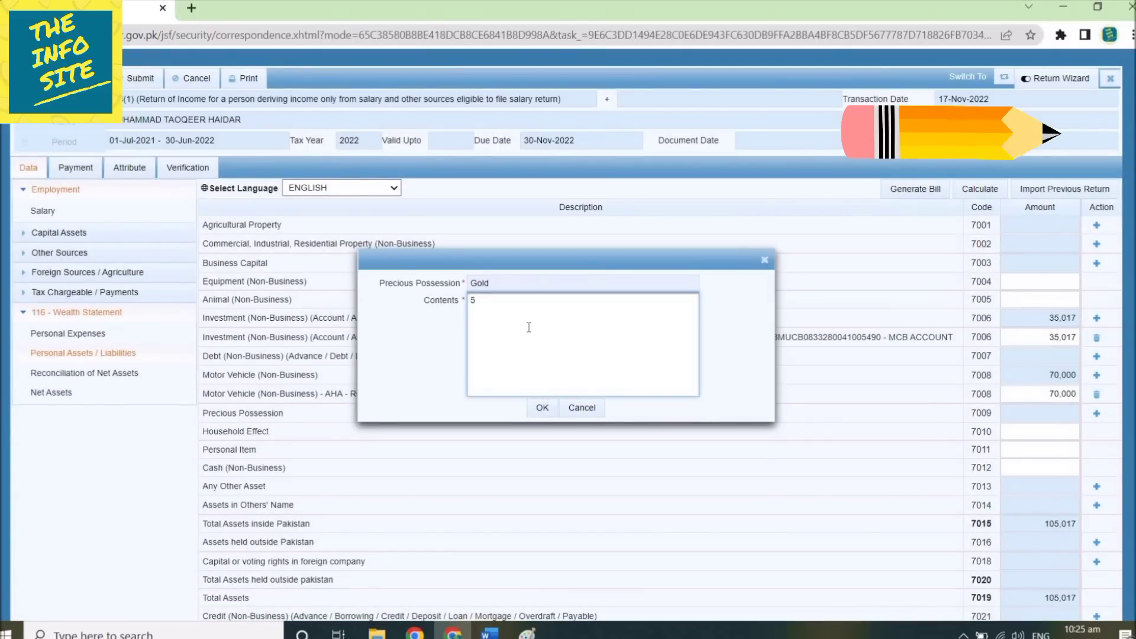
text( Tola Gold Jewllery)
click(542, 408)
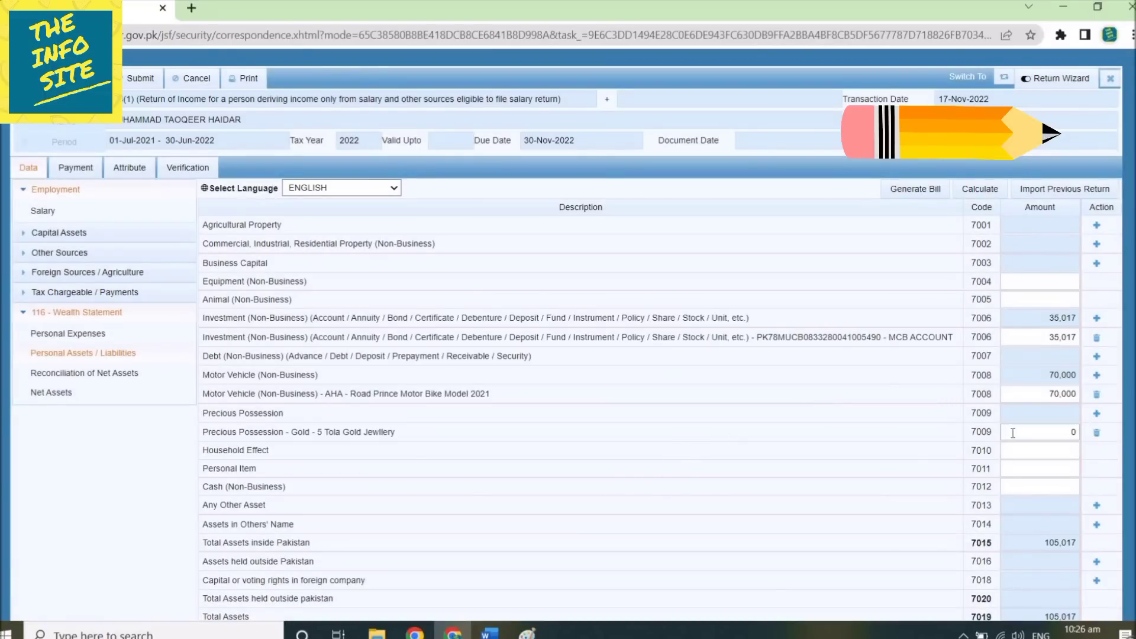
Set the gold amount to 250,000 and recalculate with 60,000 personal items, totalling 415,017.
drag(1014, 433, 1094, 433)
text(250000)
click(774, 450)
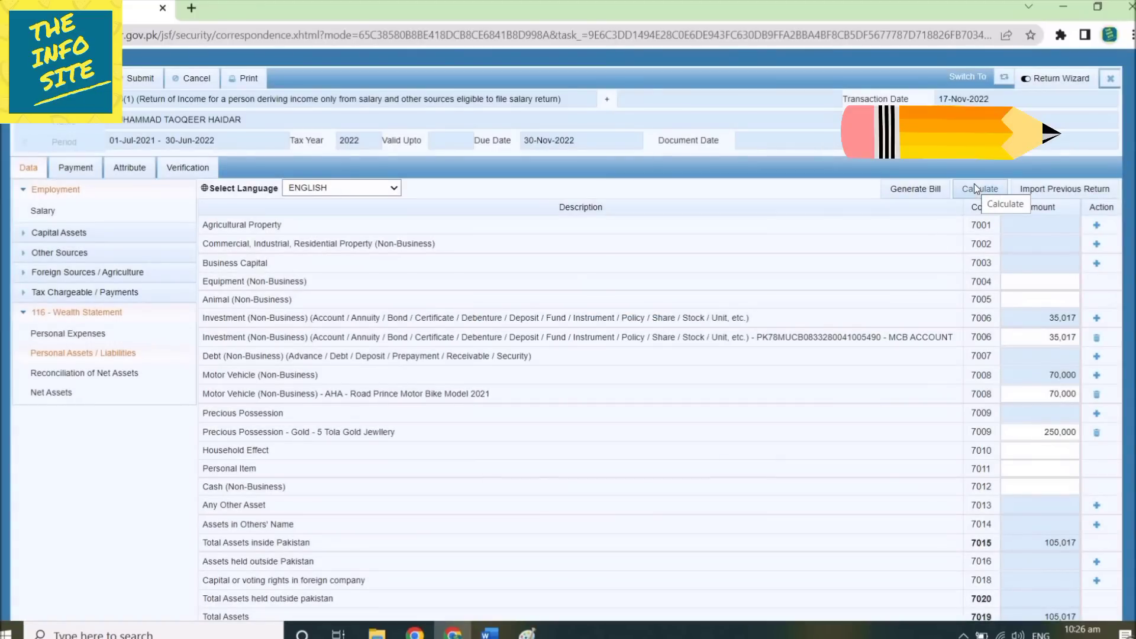
click(976, 188)
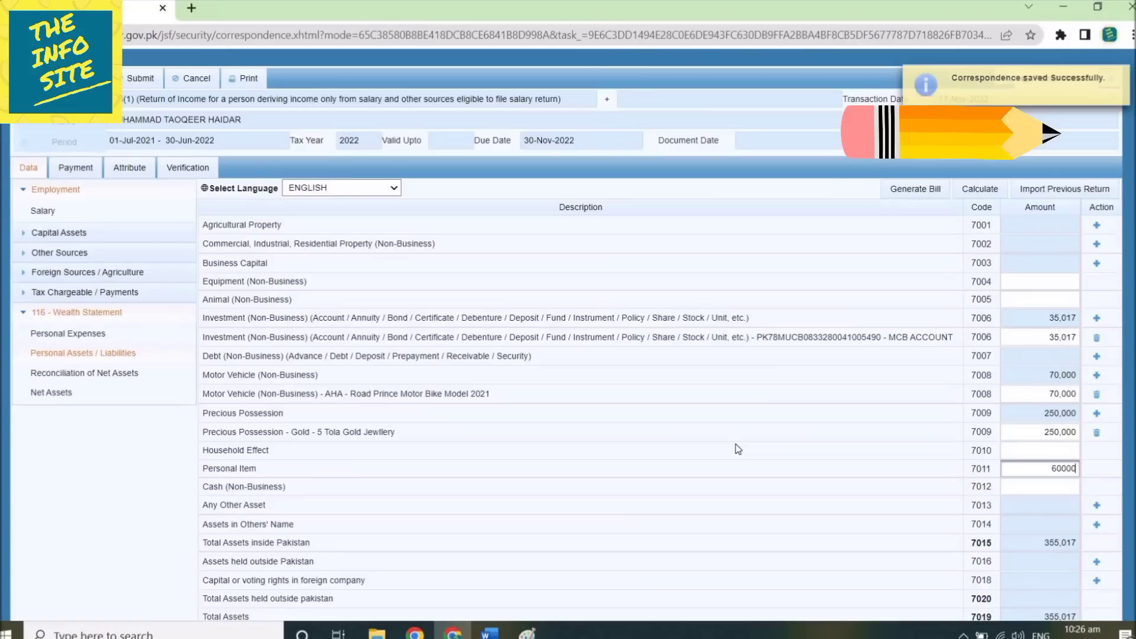
click(979, 189)
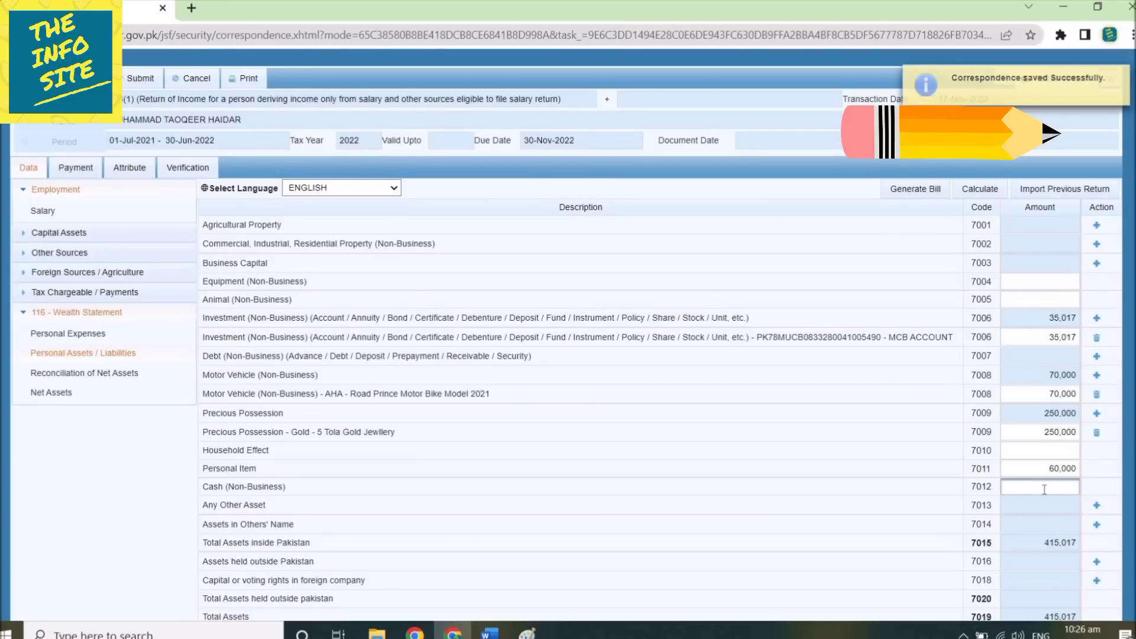
Enter 570,000 non-business cash and a 71,400 Prize Bonds asset, recalculating totals to 1,056,417.
text(570000)
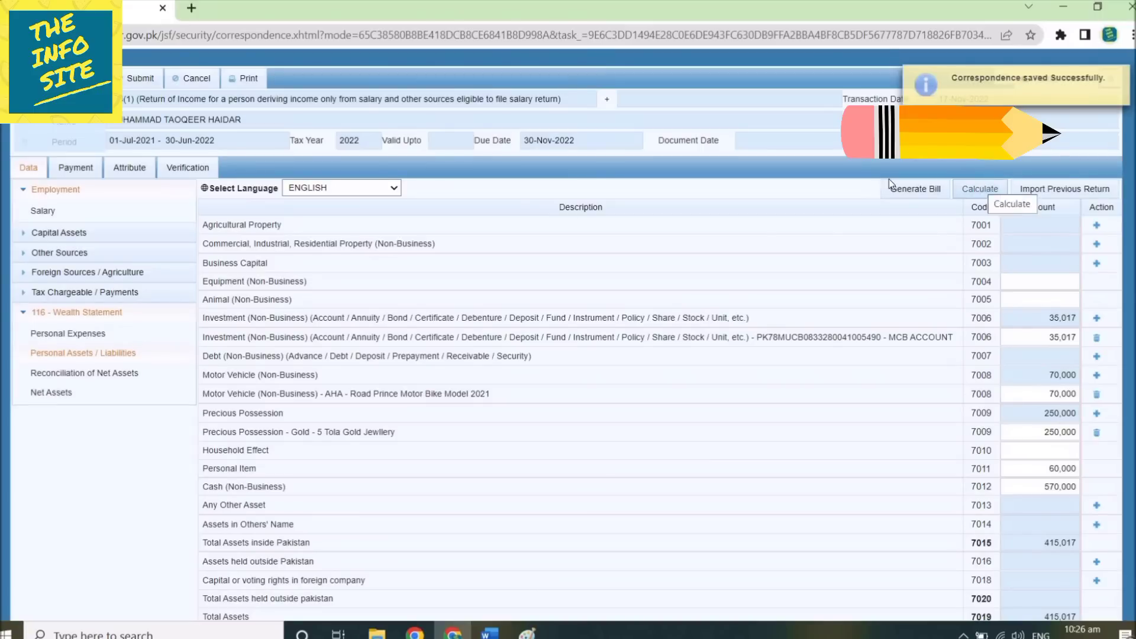
click(980, 188)
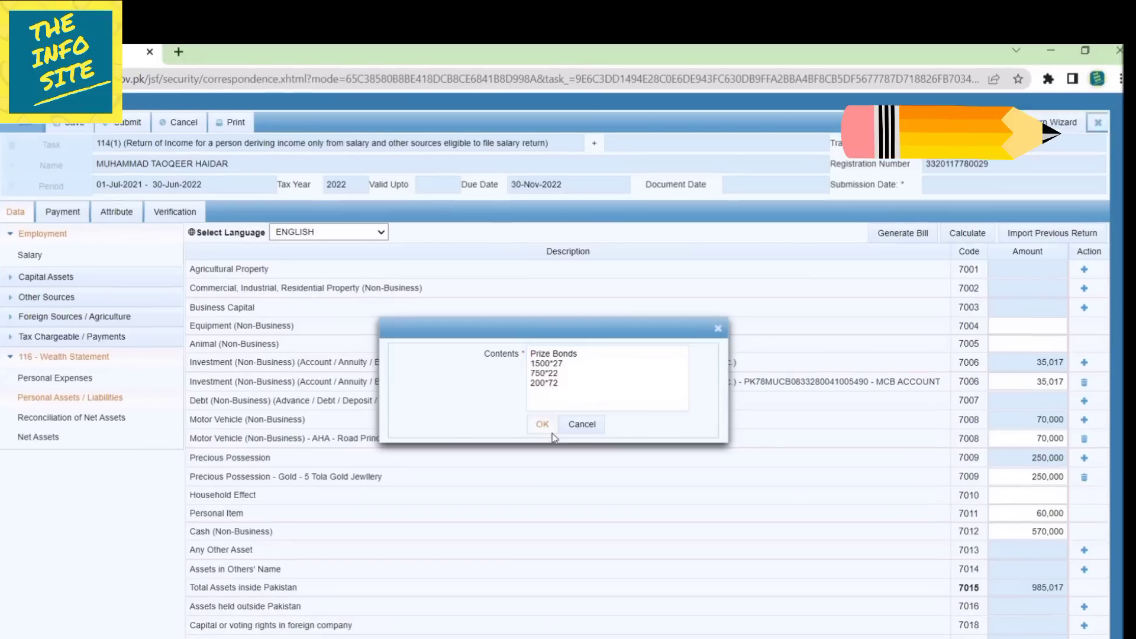
click(551, 430)
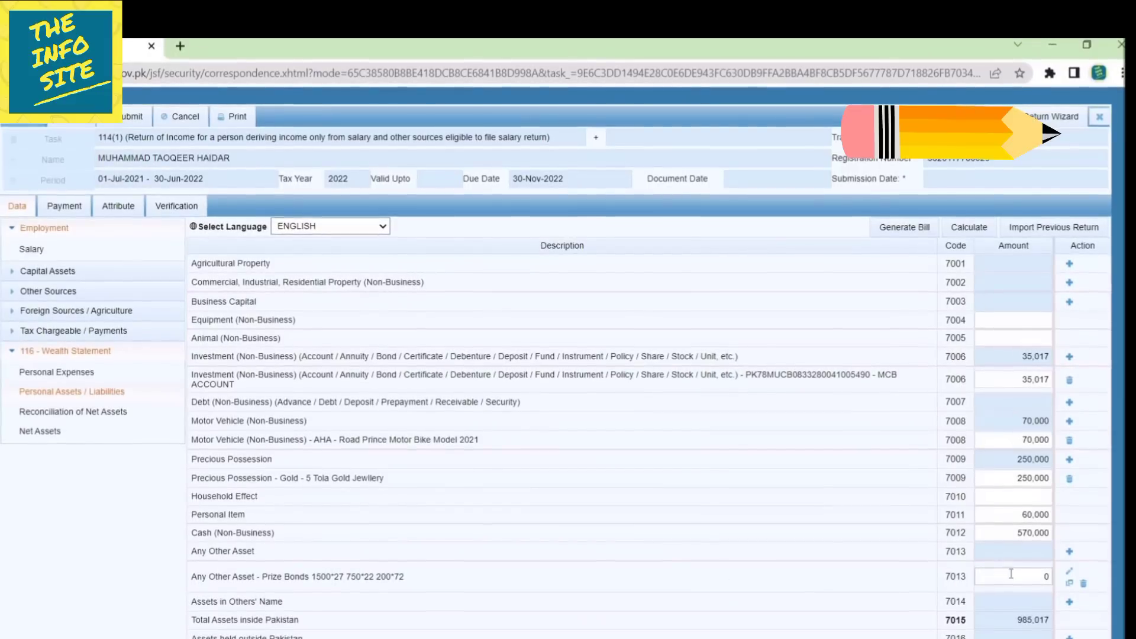
drag(1013, 576, 1099, 581)
text(71,4)
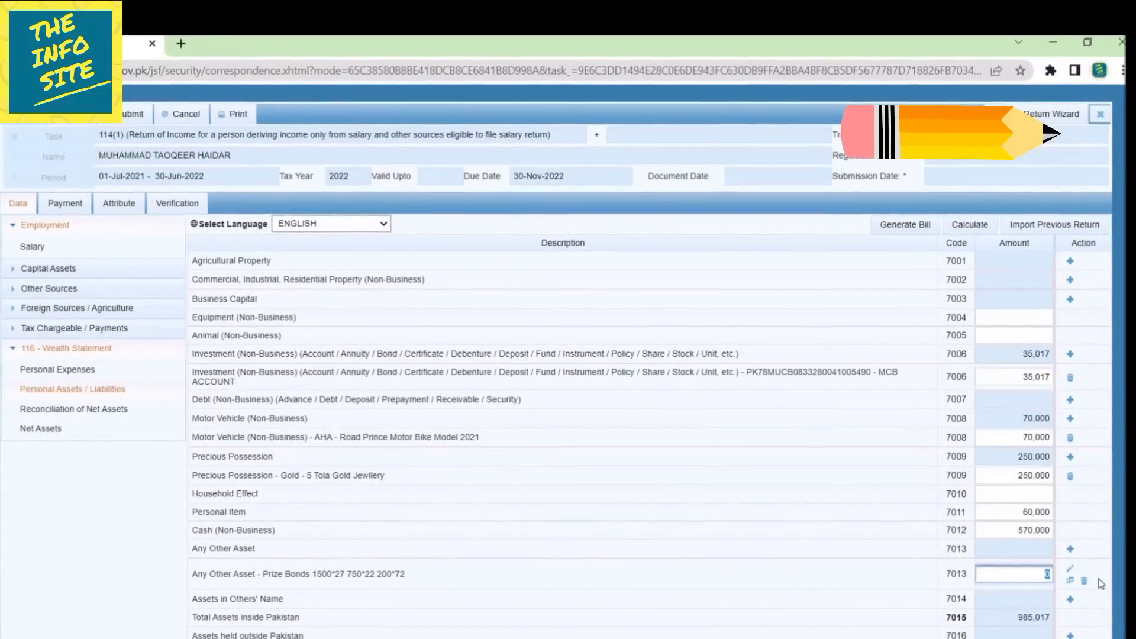
text(00)
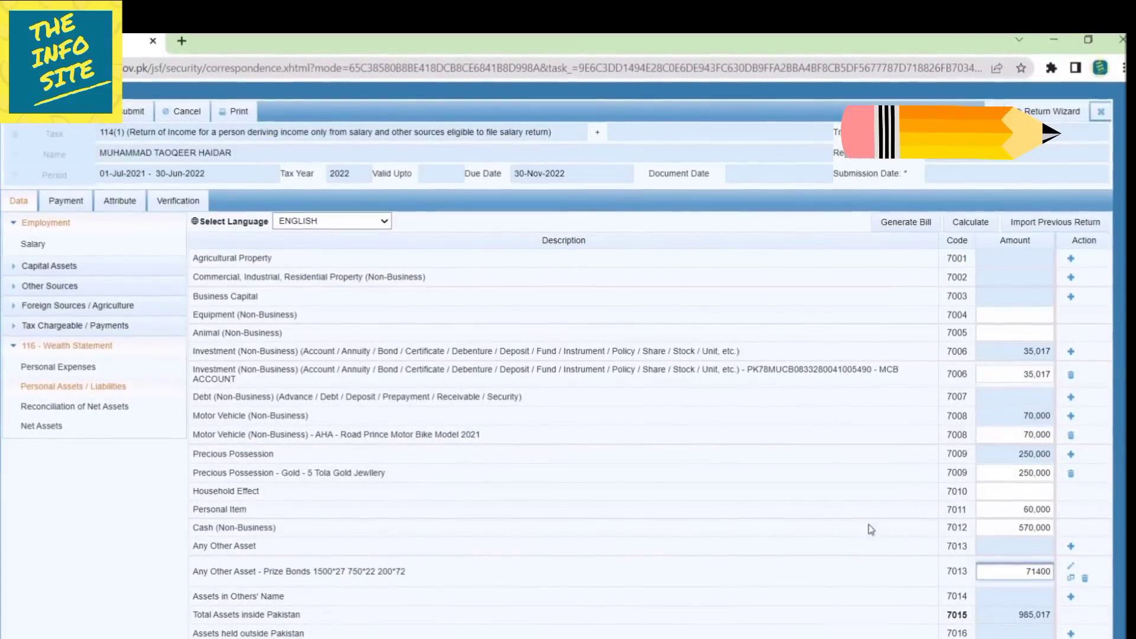
click(970, 223)
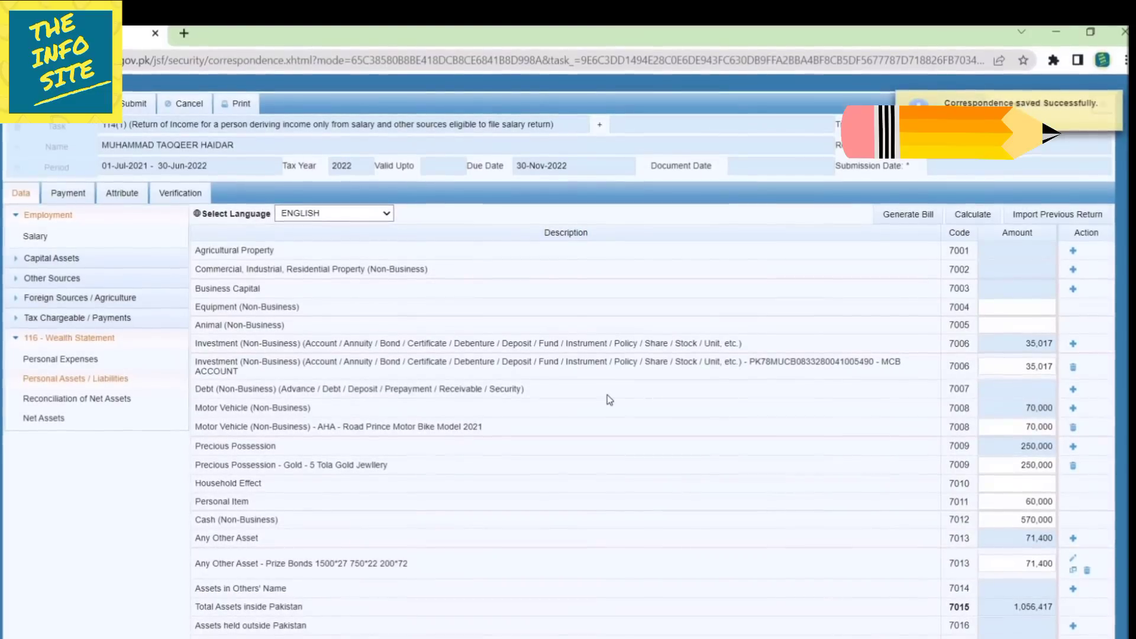
scroll(607, 395, down, 2)
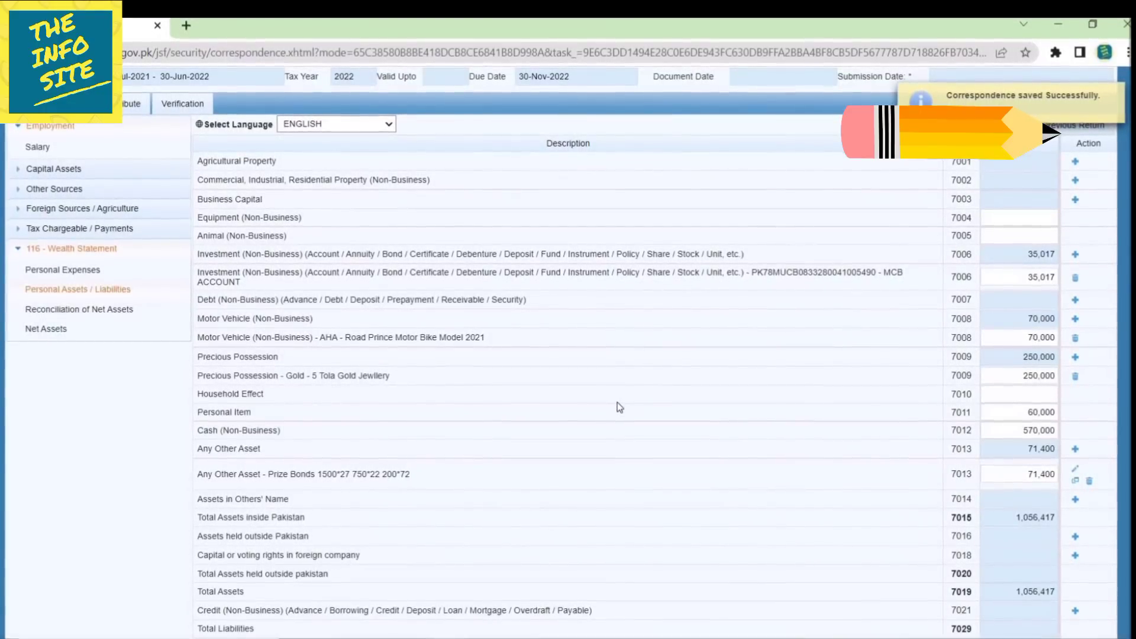
In Reconciliation of Net Assets, enter previous-year net assets of 1,056,417 and recalculate.
click(79, 306)
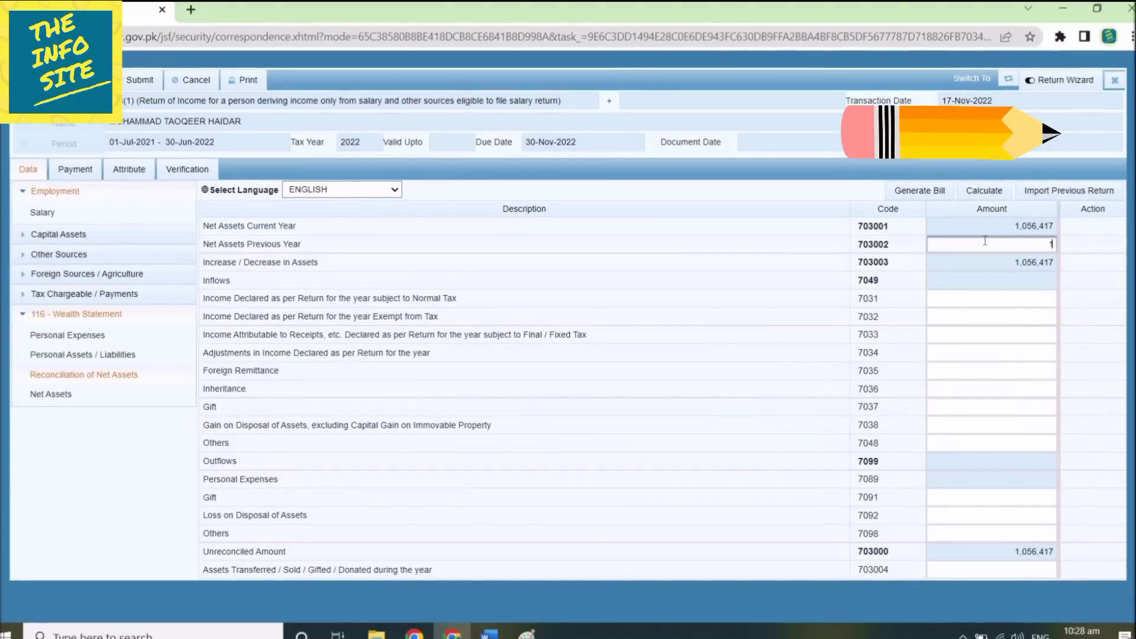
text(17)
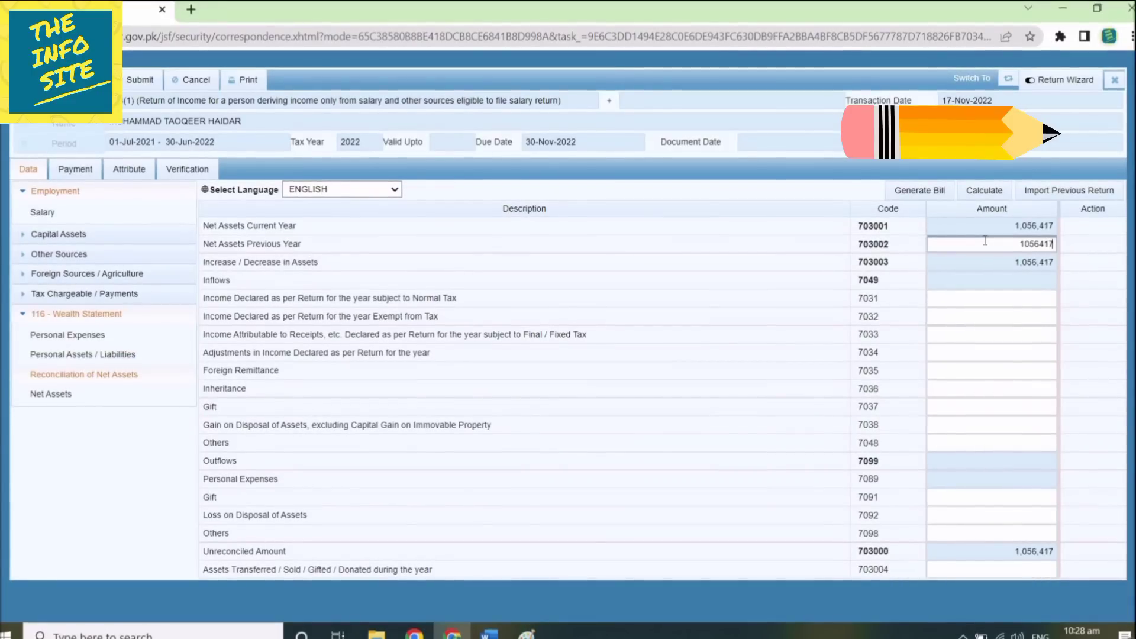
click(985, 191)
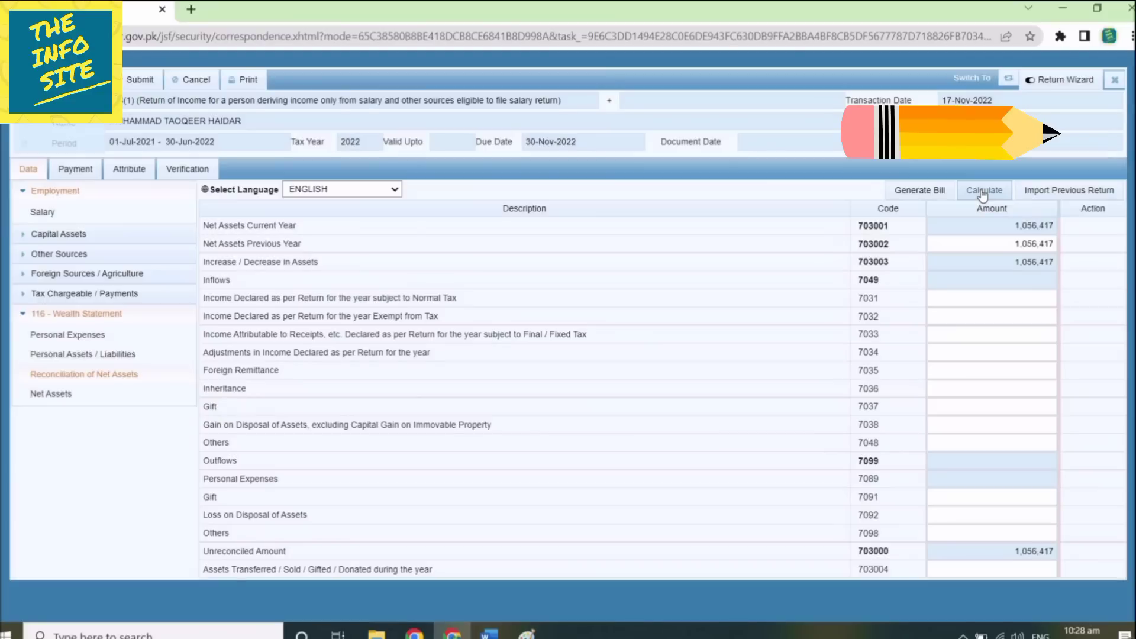
click(983, 191)
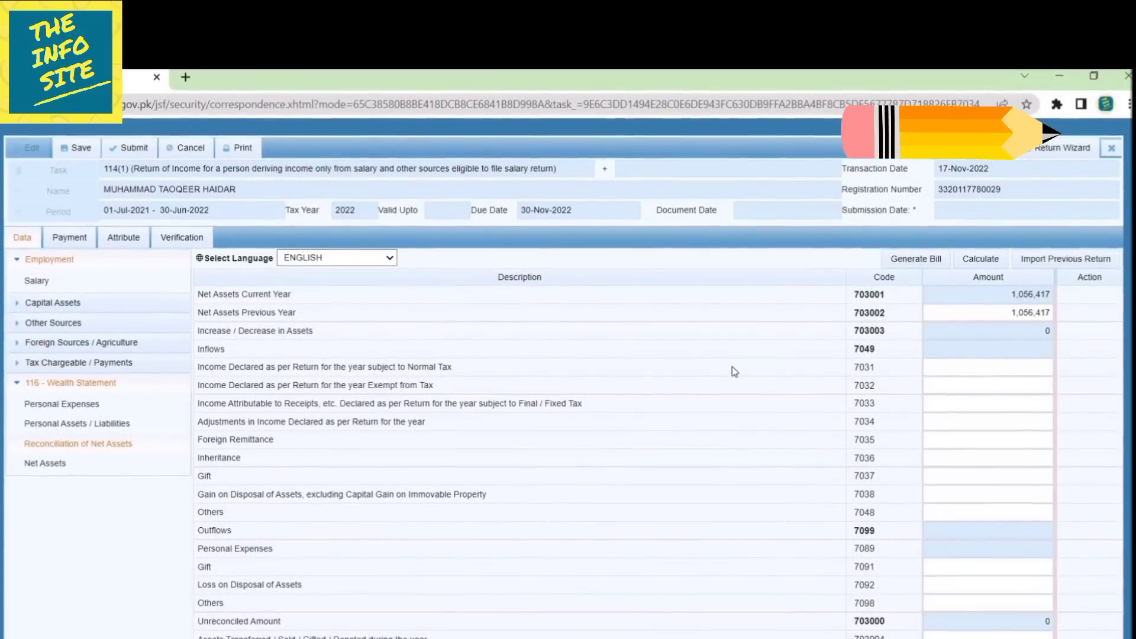
Enter 747,842 income under code 7031 and recalculate the unreconciled amount to -747,842.
click(966, 369)
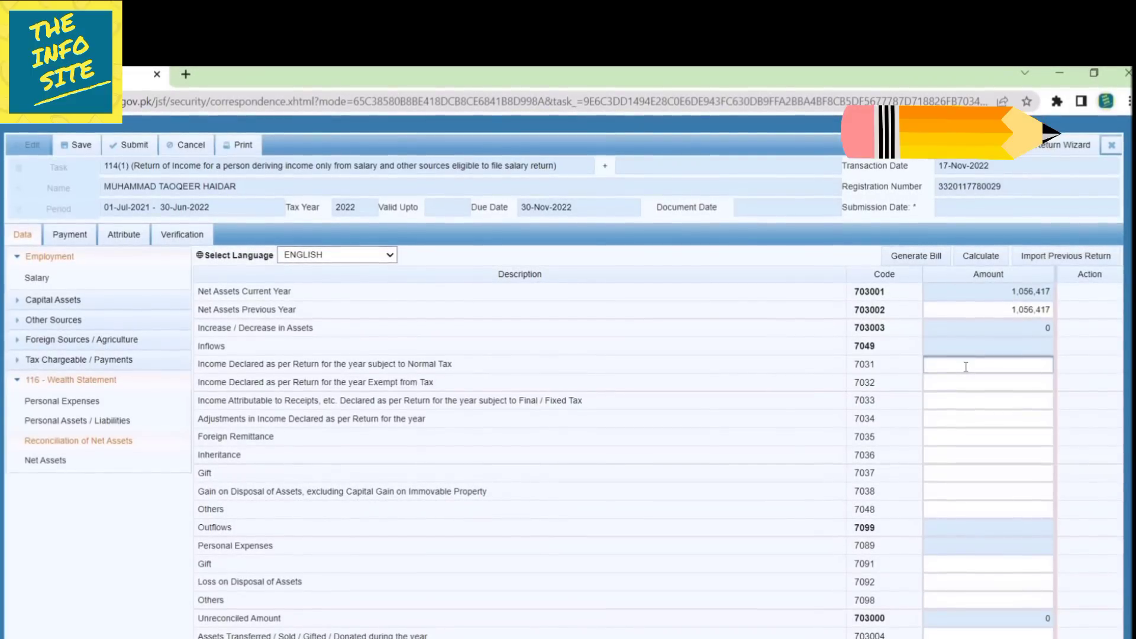
text(747842)
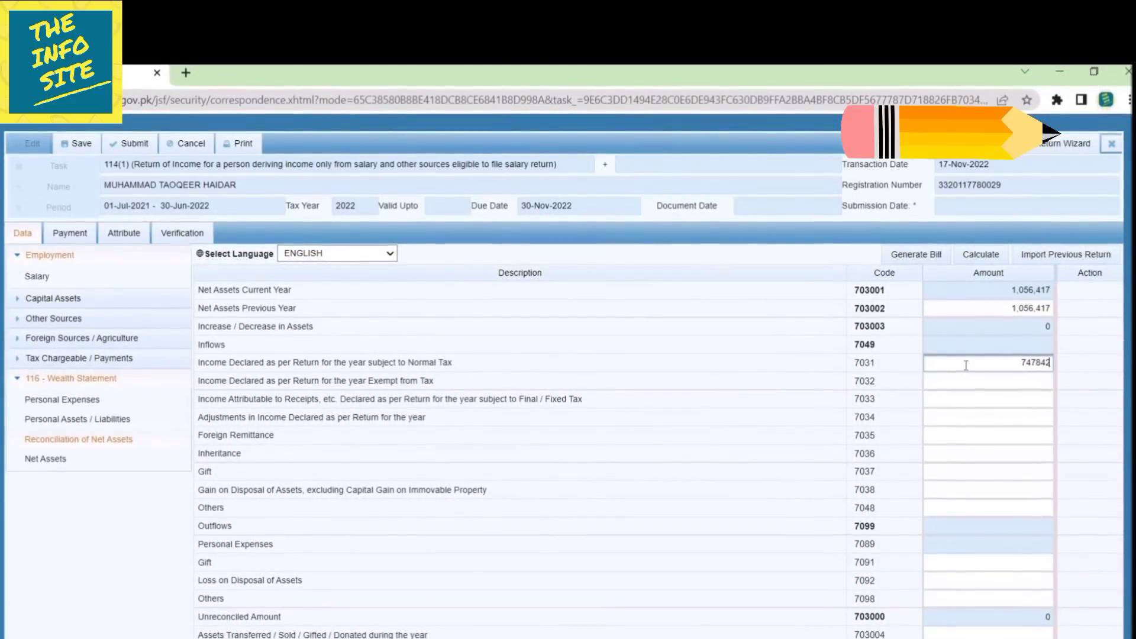
click(987, 256)
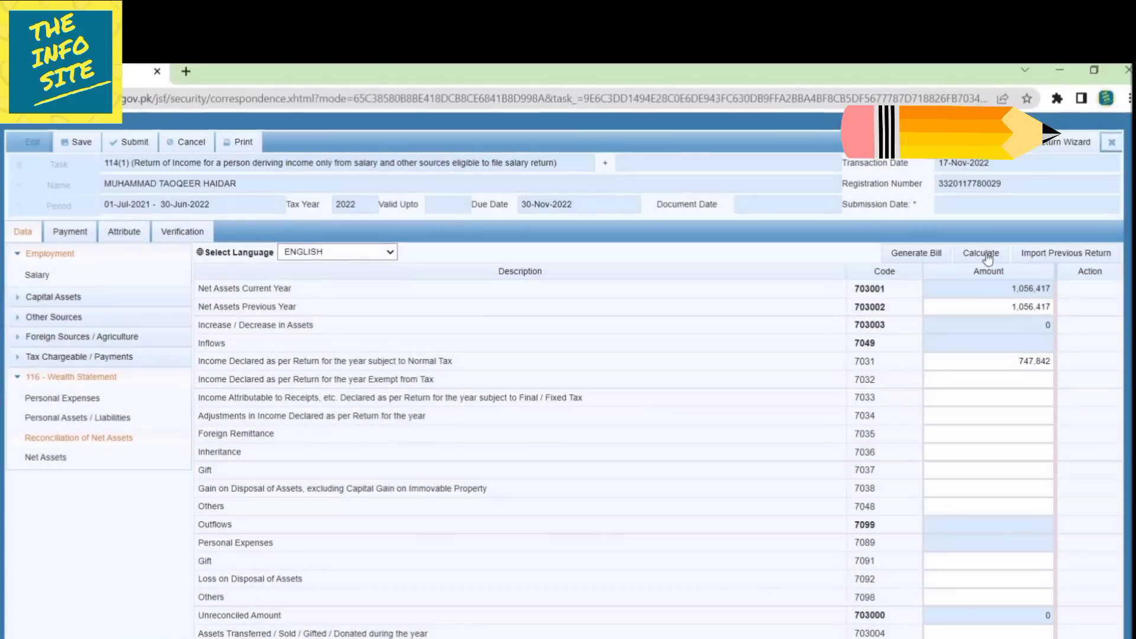
click(980, 256)
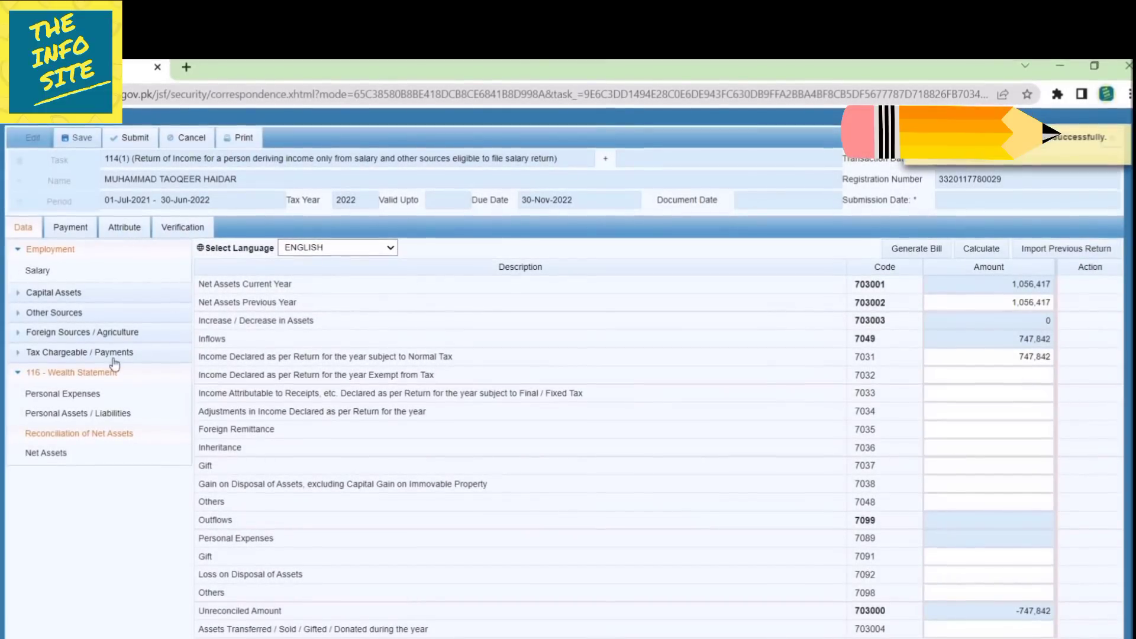
click(95, 394)
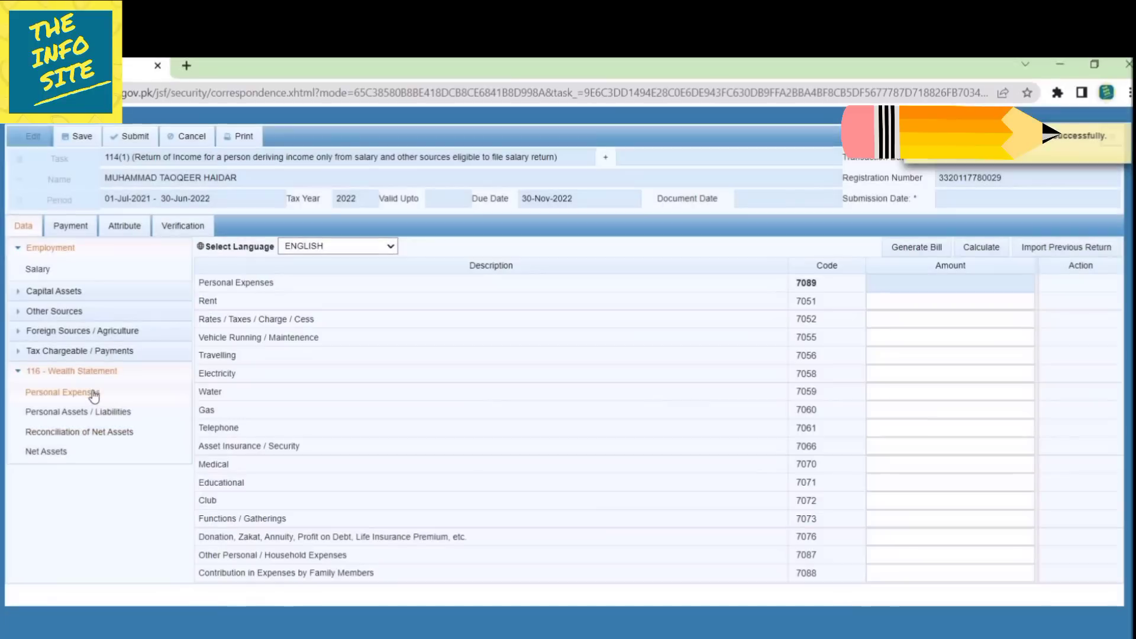
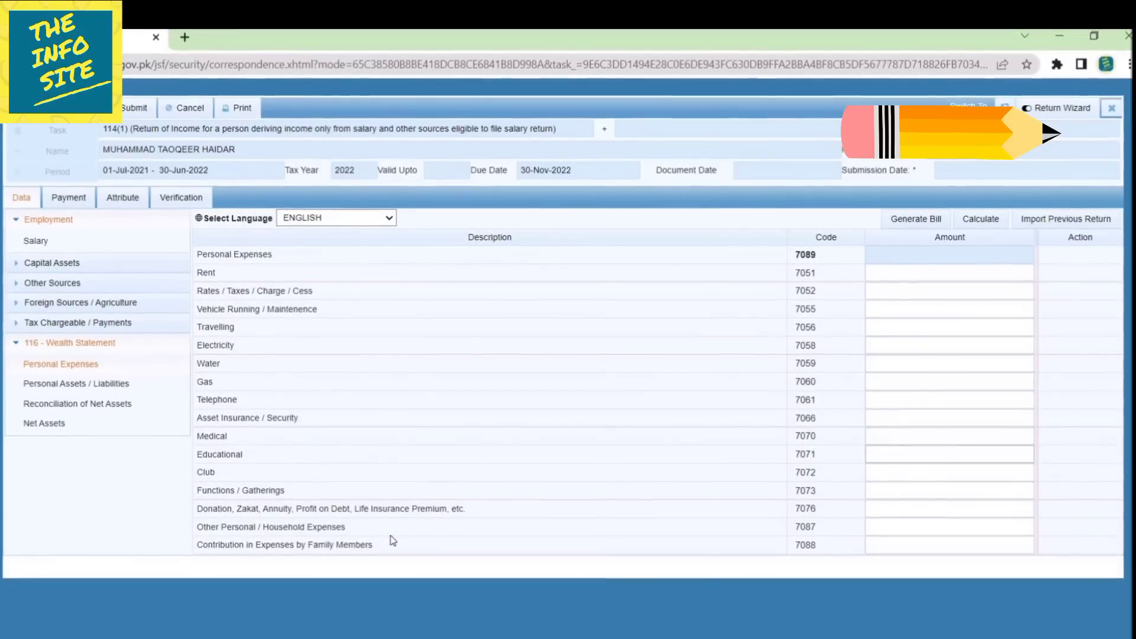
Enter 572,000 as Other Personal / Household Expenses (code 7087) and recalculate the personal expenses total.
click(917, 524)
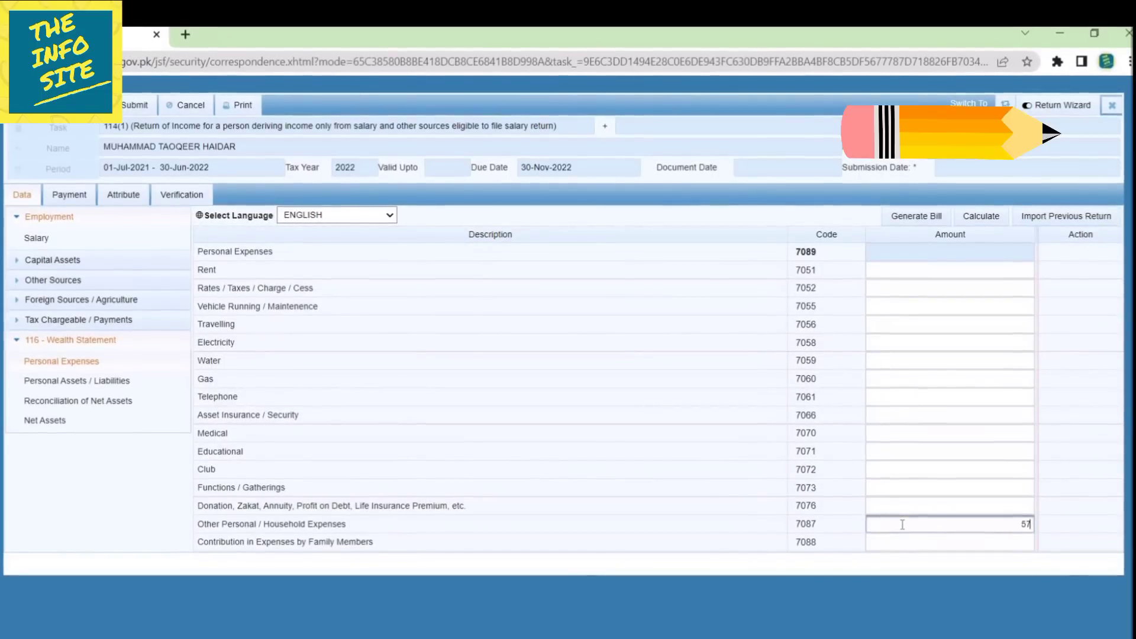
text(2000)
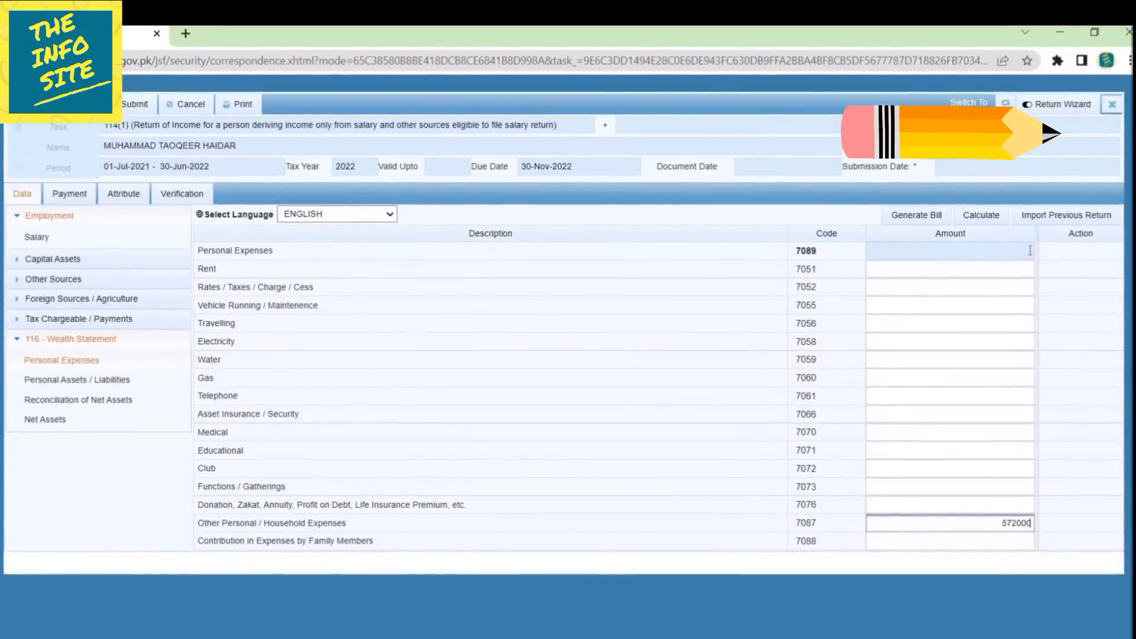
click(982, 215)
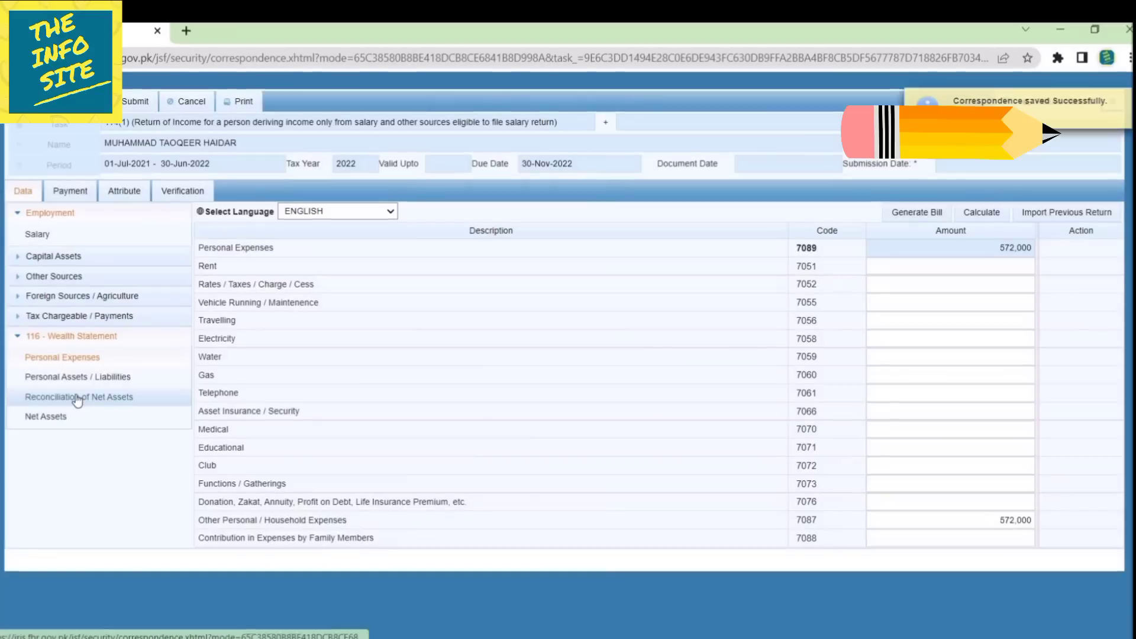
Check the -175,842 unreconciled amount in Reconciliation of Net Assets, then return to Personal Assets / Liabilities.
click(76, 399)
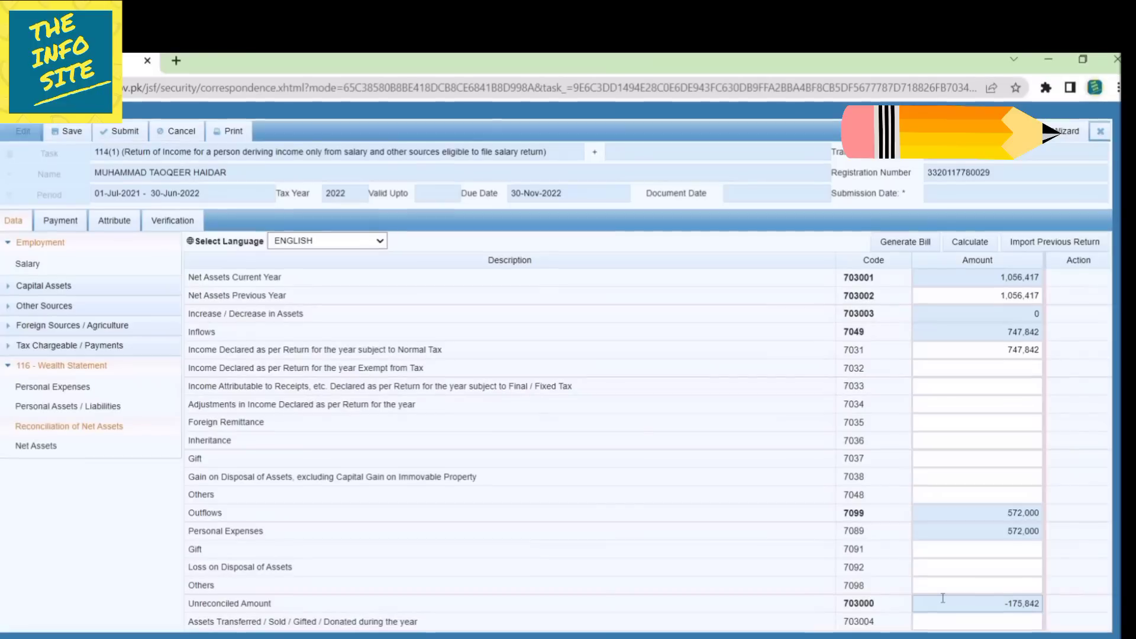
click(68, 408)
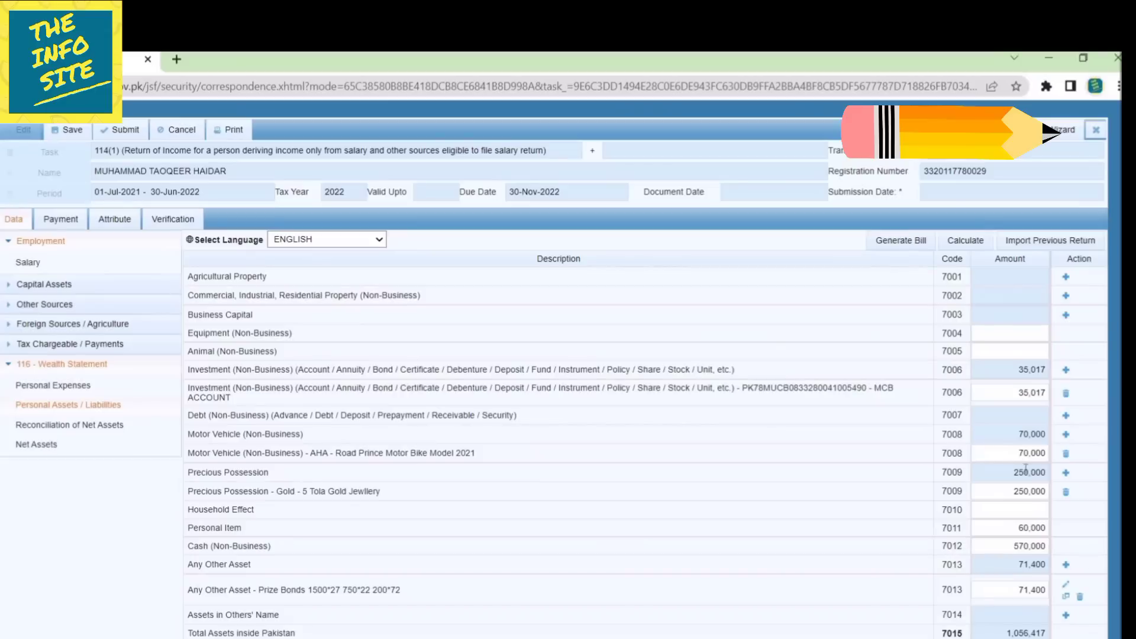
Change Cash (Non-Business) from 570,000 to 745,842 and recalculate the asset totals.
click(1013, 546)
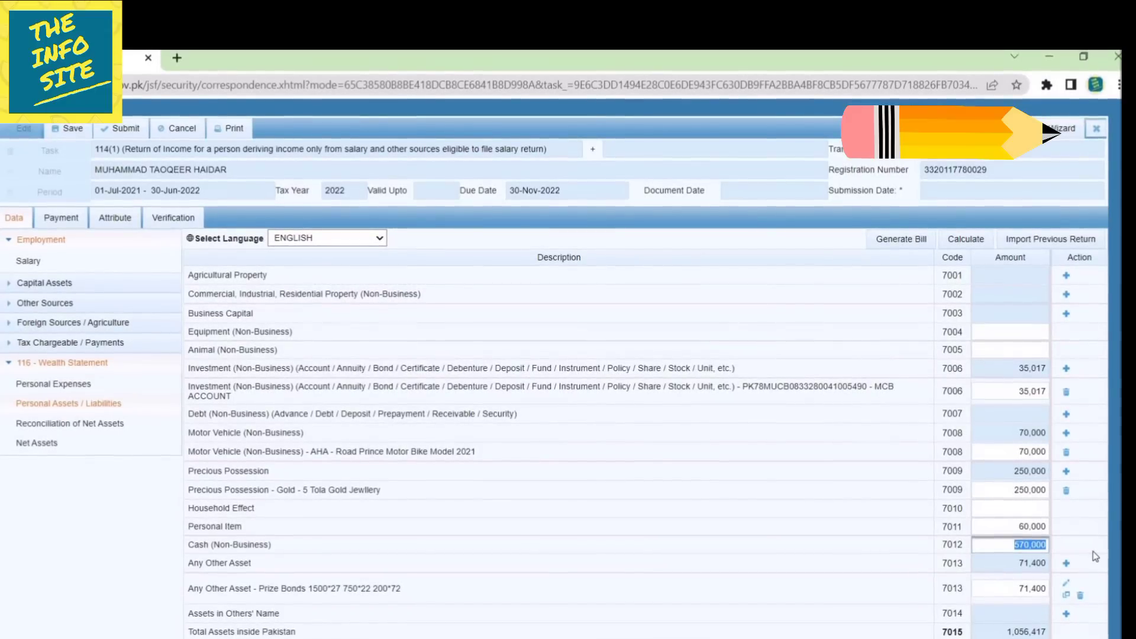
text(7458)
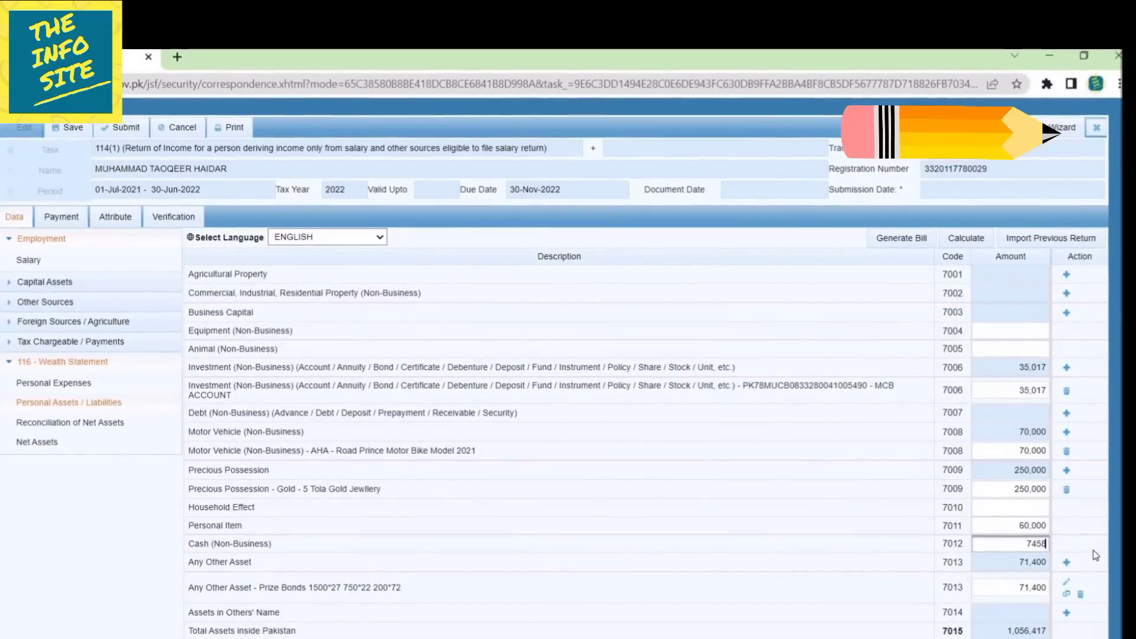
text(42)
click(1101, 495)
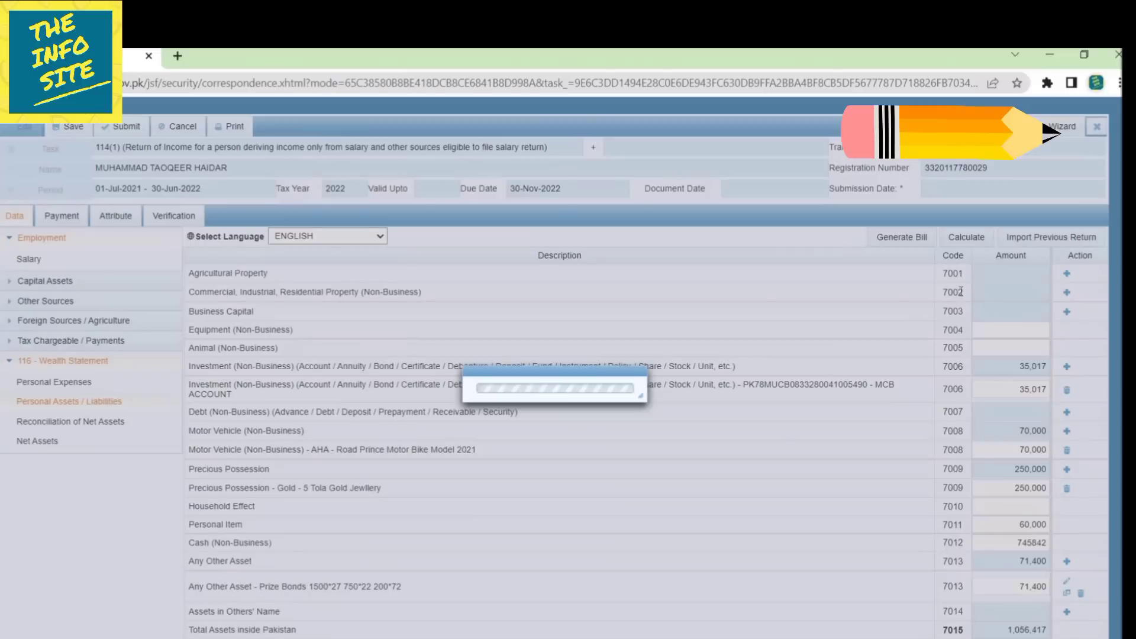
click(964, 237)
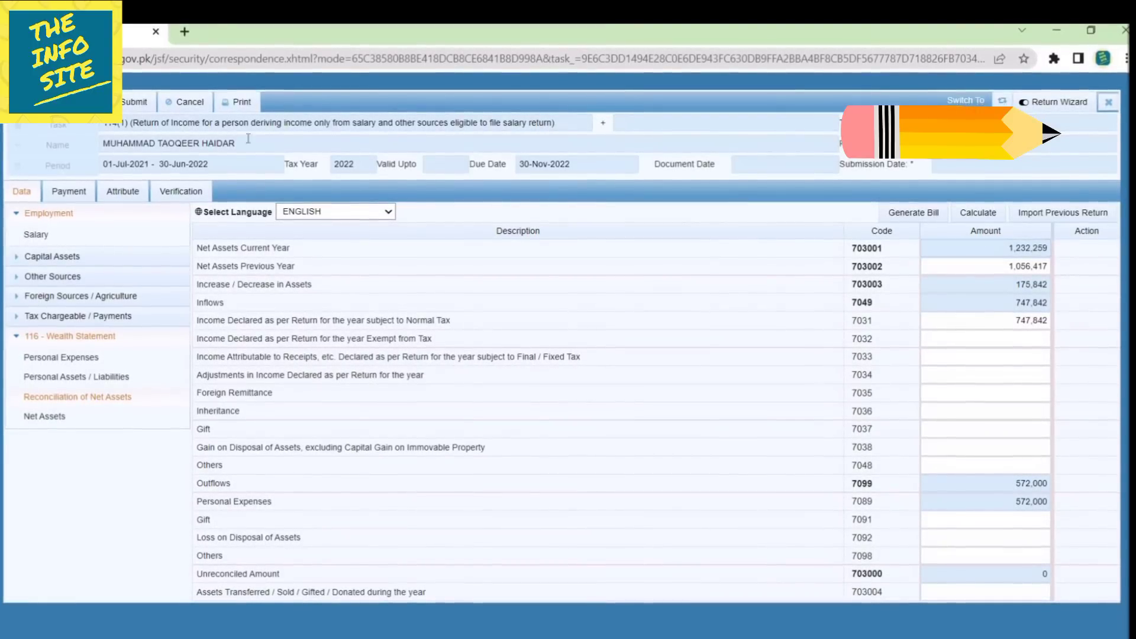
Save the reconciled return and attempt submission, which is refused until the PIN is verified, then close the form.
click(79, 102)
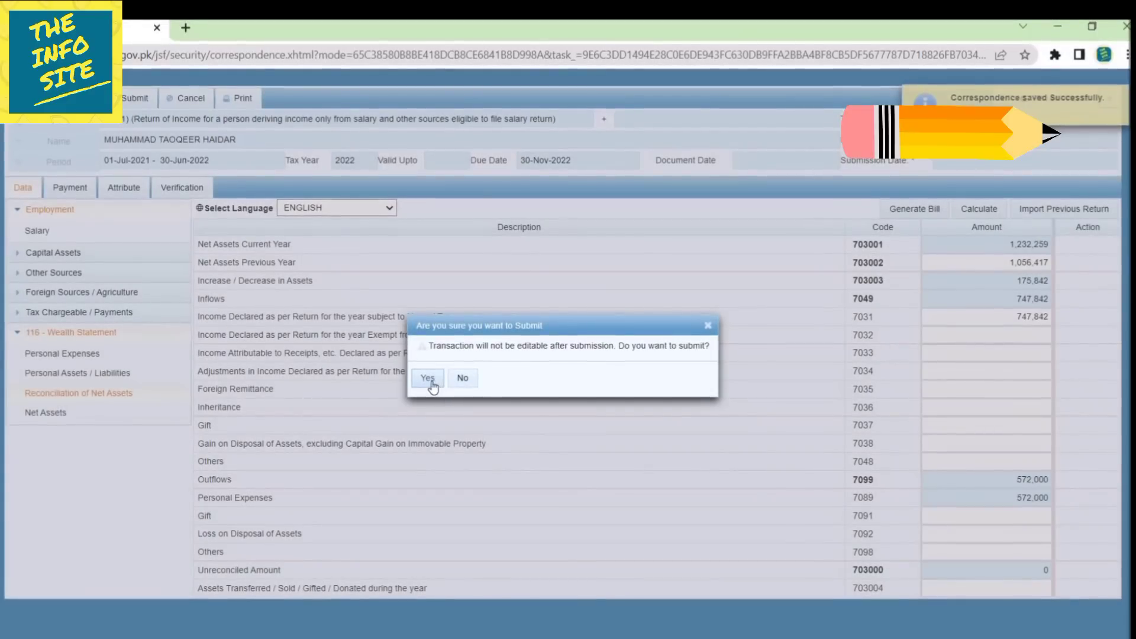
click(431, 381)
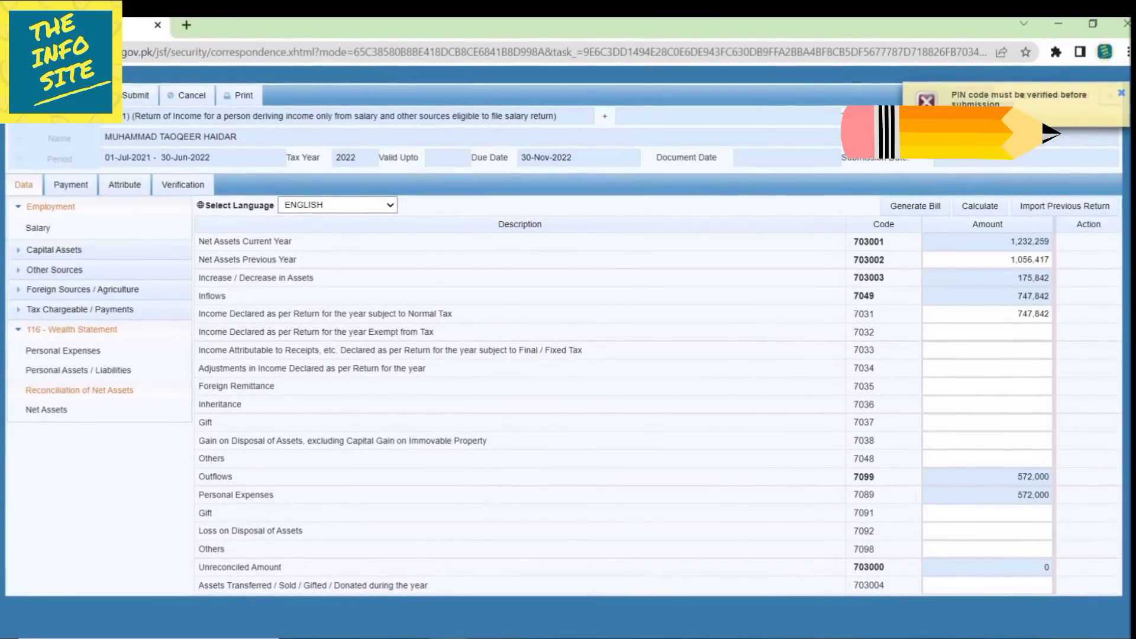
click(1124, 95)
click(1111, 93)
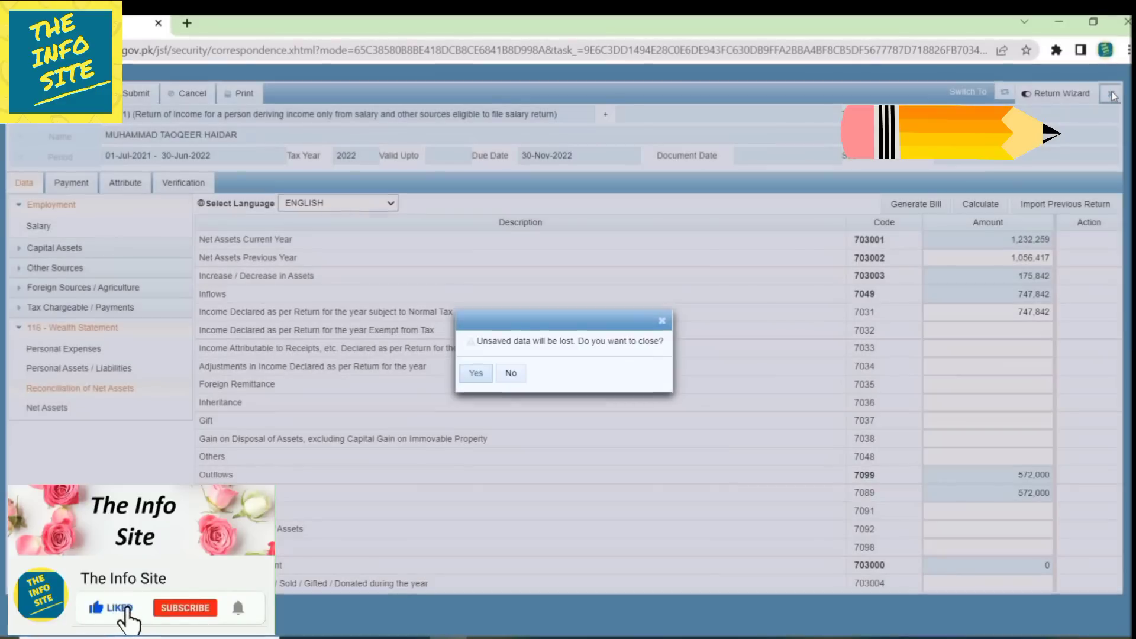
Set and confirm a new PIN, then reopen the draft 114(1) return for editing.
click(477, 372)
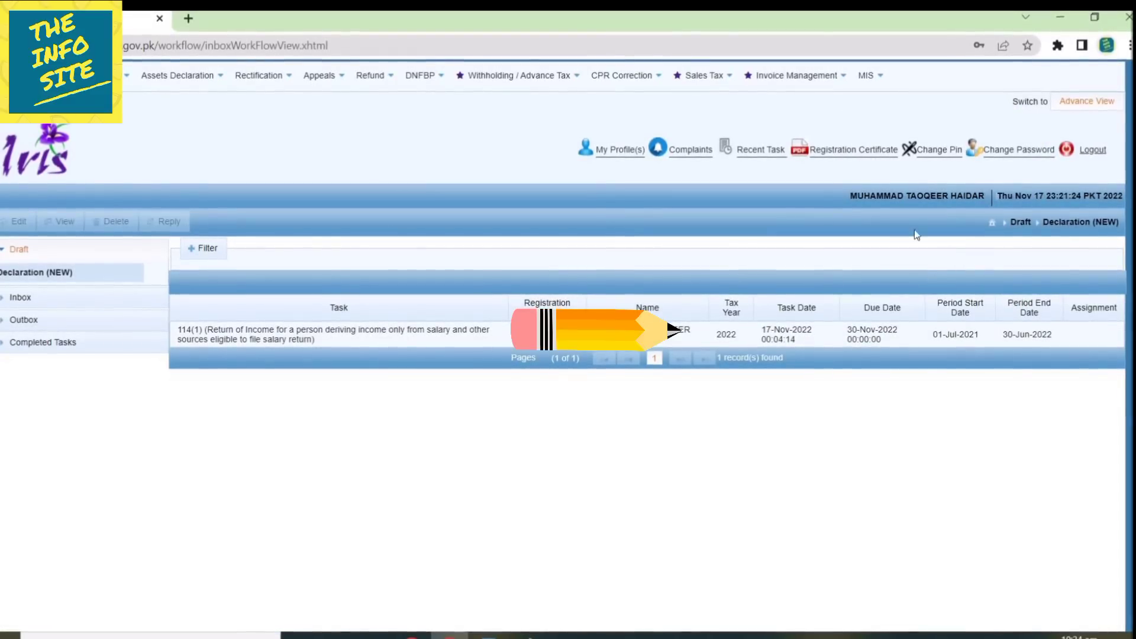
click(936, 150)
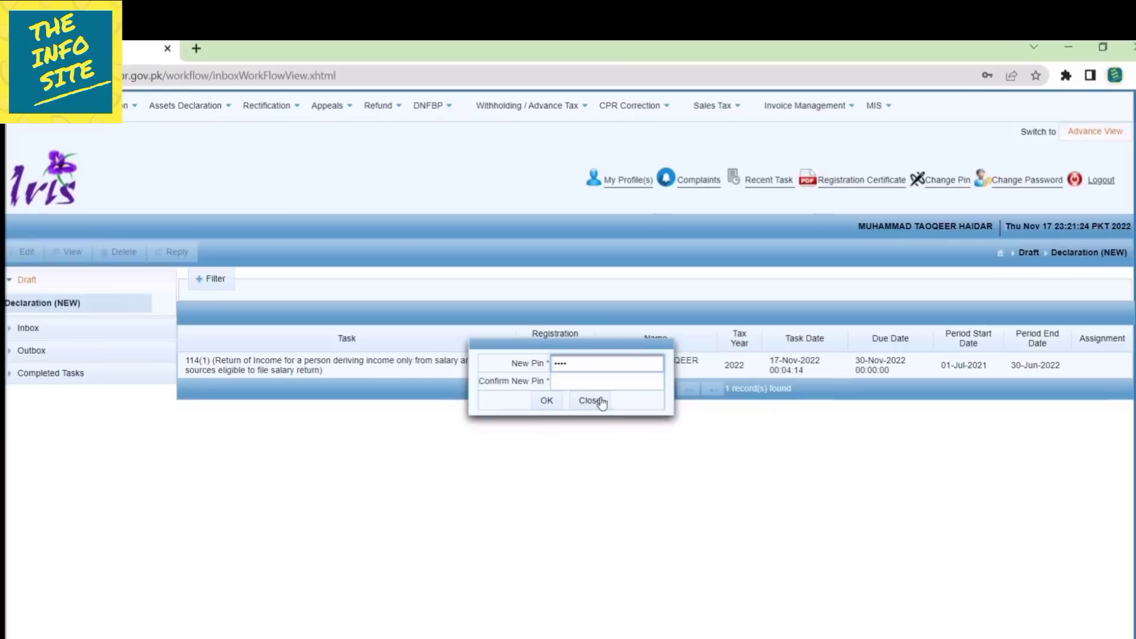
click(595, 346)
text(••••)
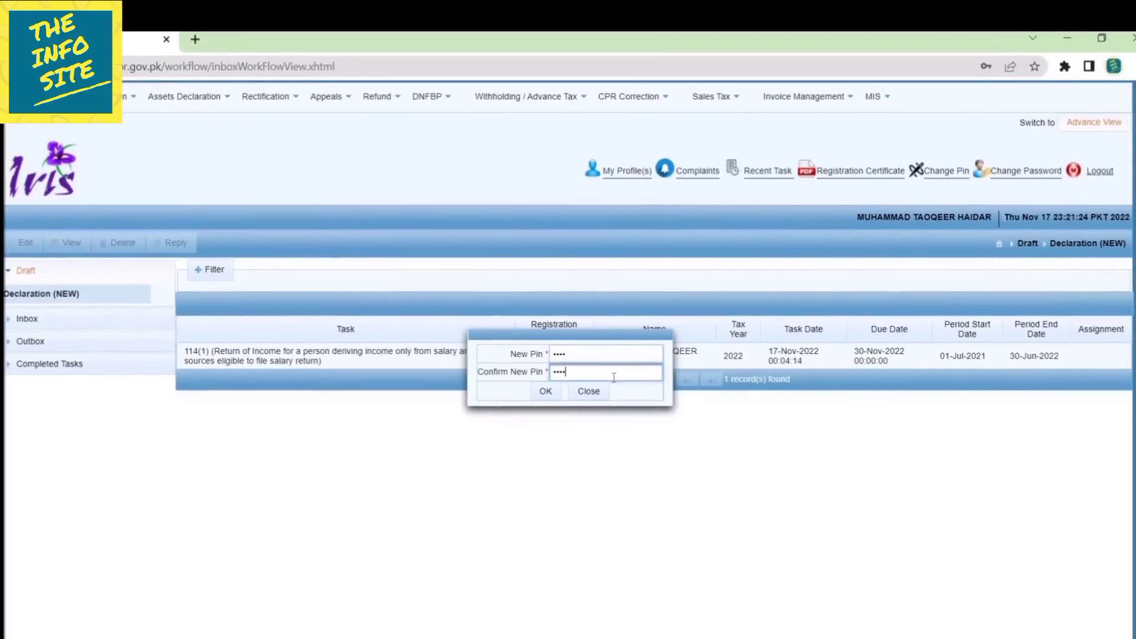
click(546, 394)
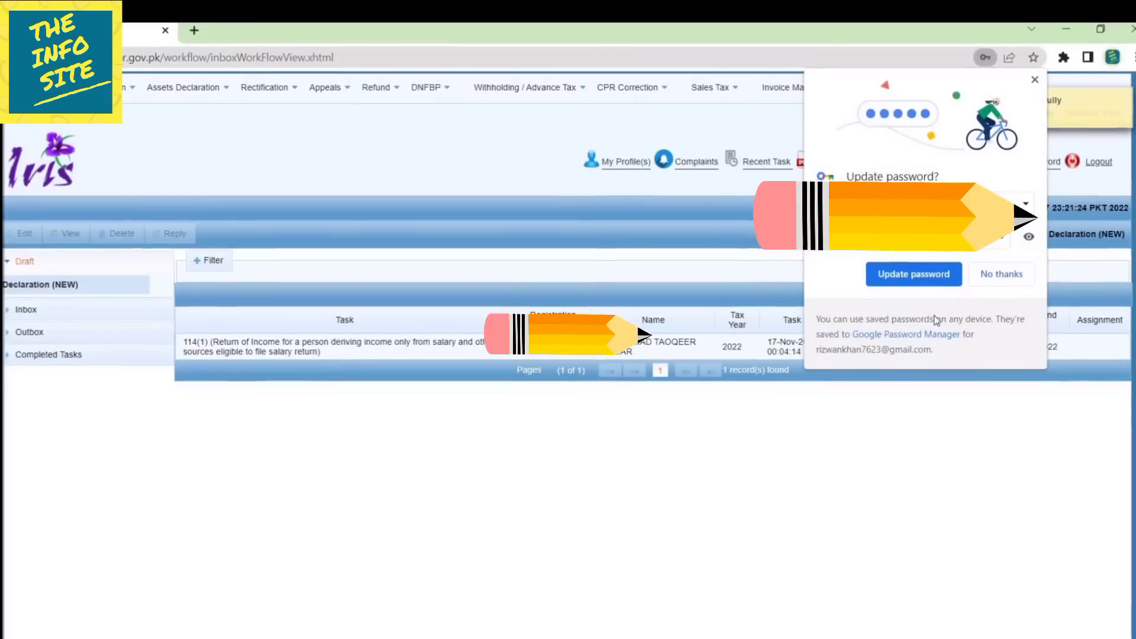
click(1001, 273)
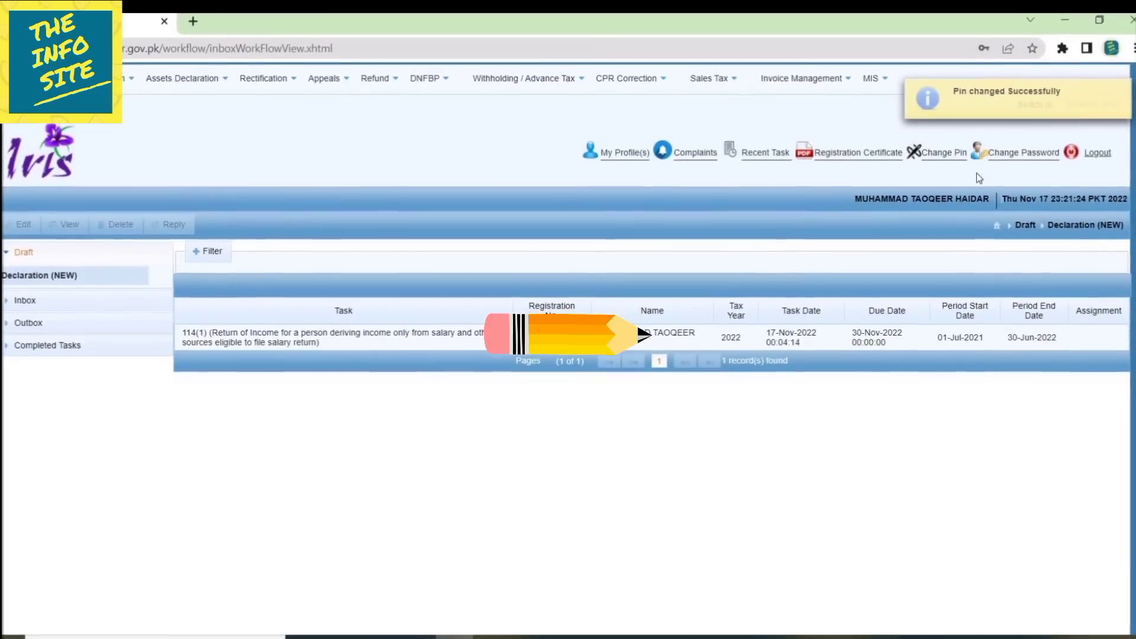
click(201, 343)
click(23, 218)
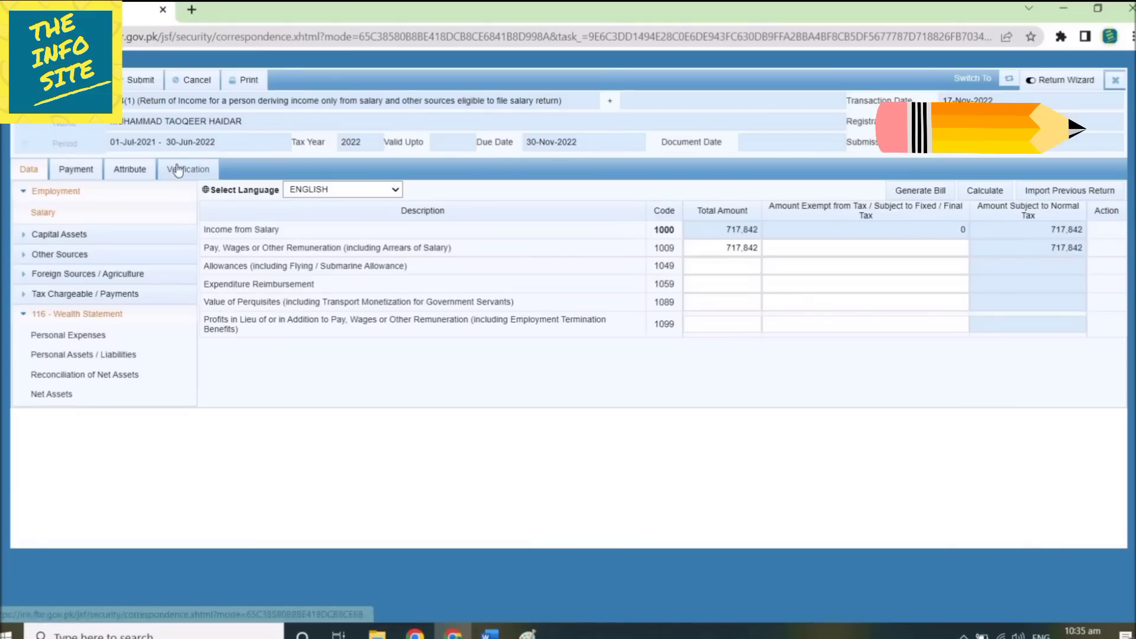
Replace the old PIN on the return's Verification page and verify the code successfully.
click(177, 170)
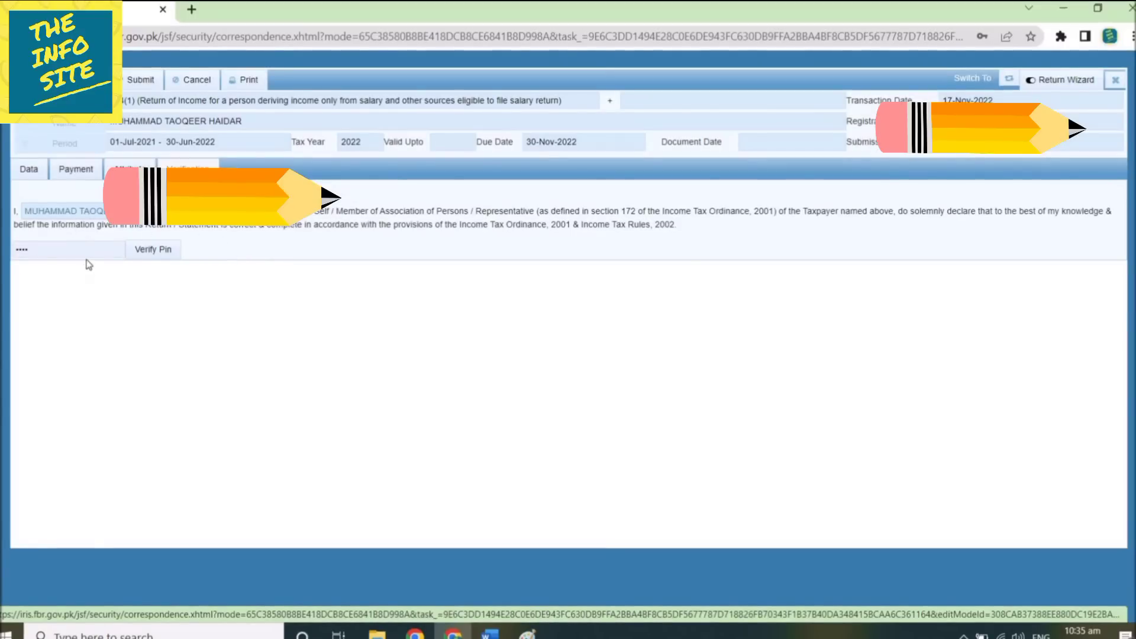
double_click(18, 249)
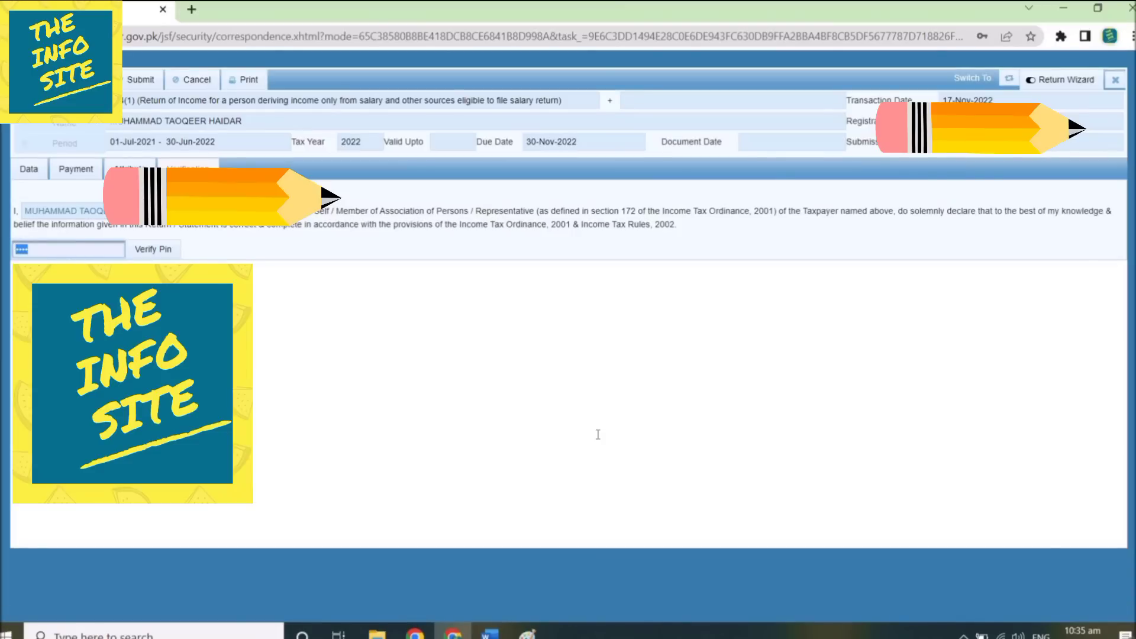
key(BackSpace)
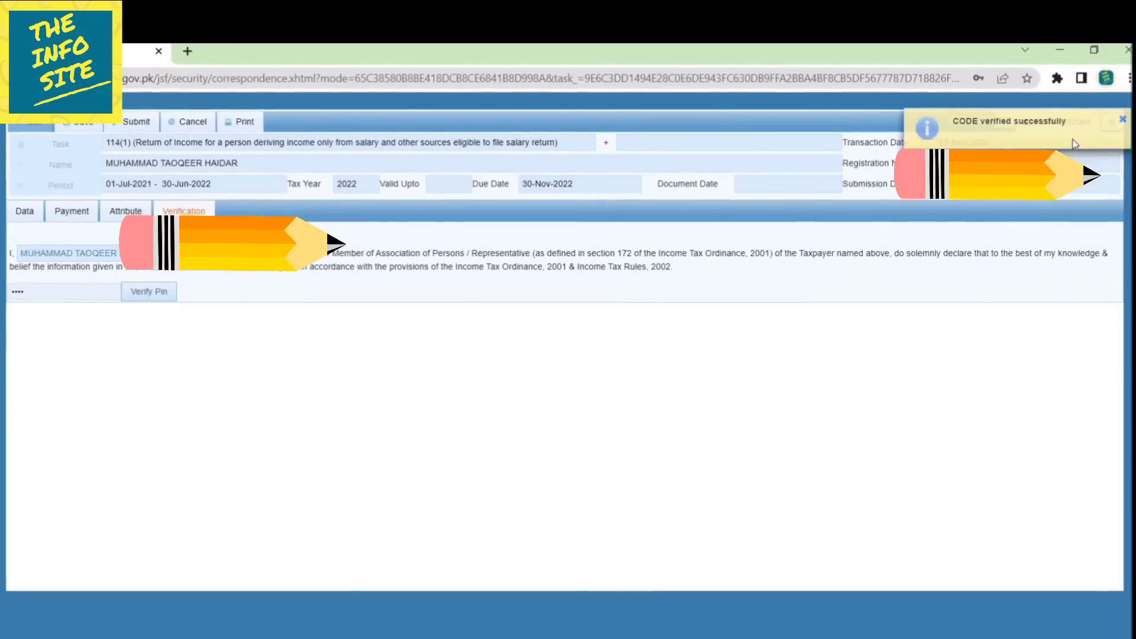
click(1124, 120)
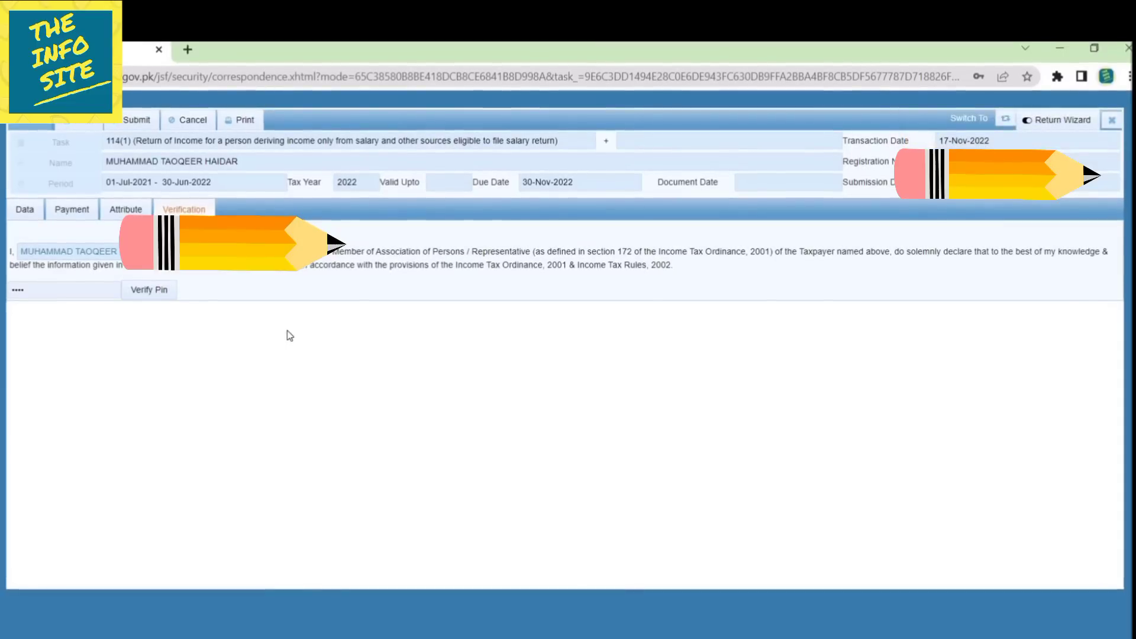
Submit the verified 114(1) return, leaving the drafts list empty, and expand Completed Tasks.
click(129, 122)
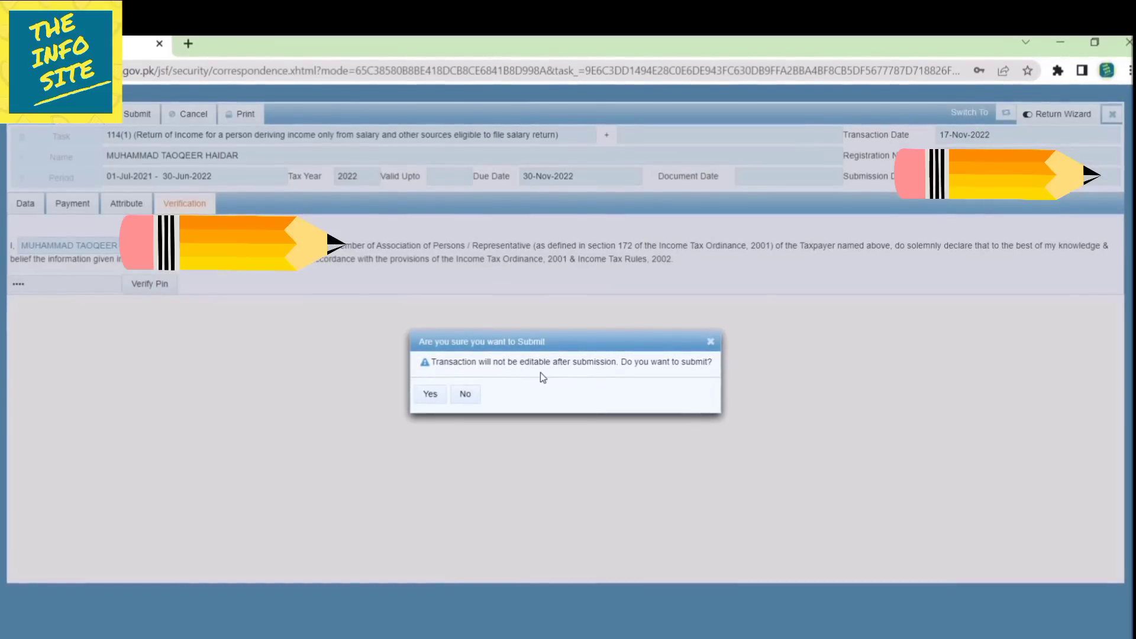
click(432, 393)
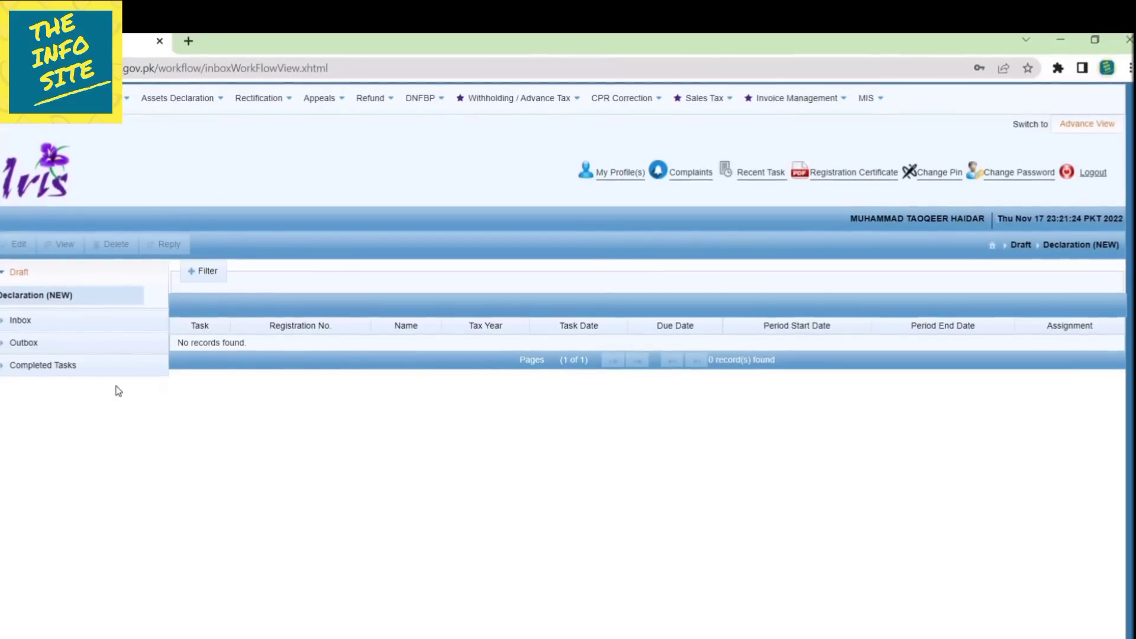
click(78, 370)
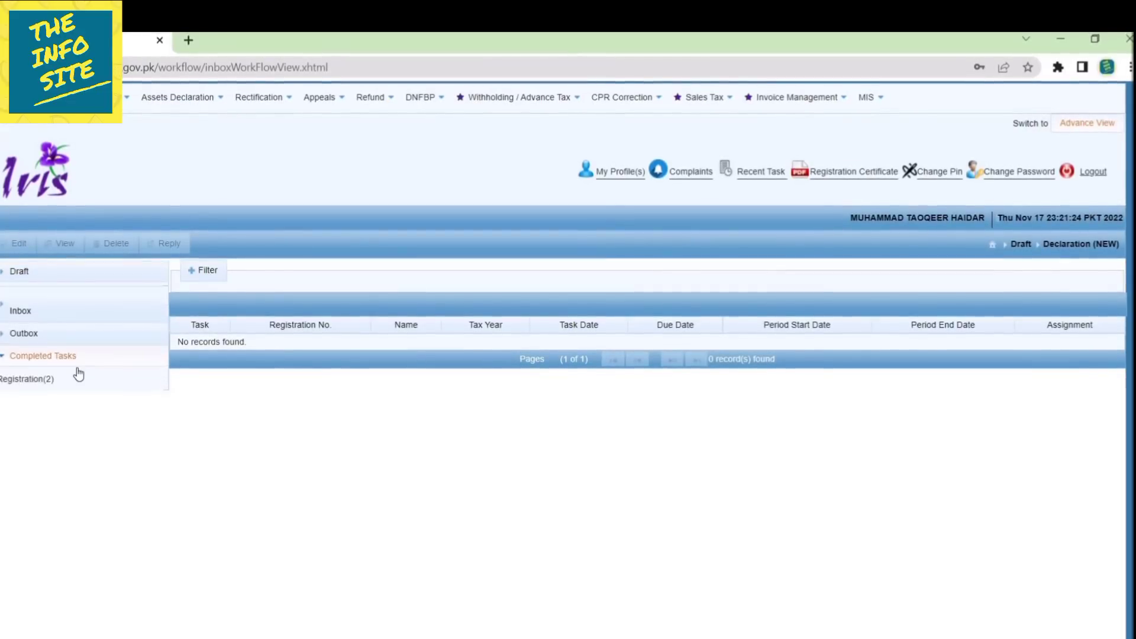
Review the two completed Registration tasks, then log out of IRIS and close the Feedback form.
click(76, 367)
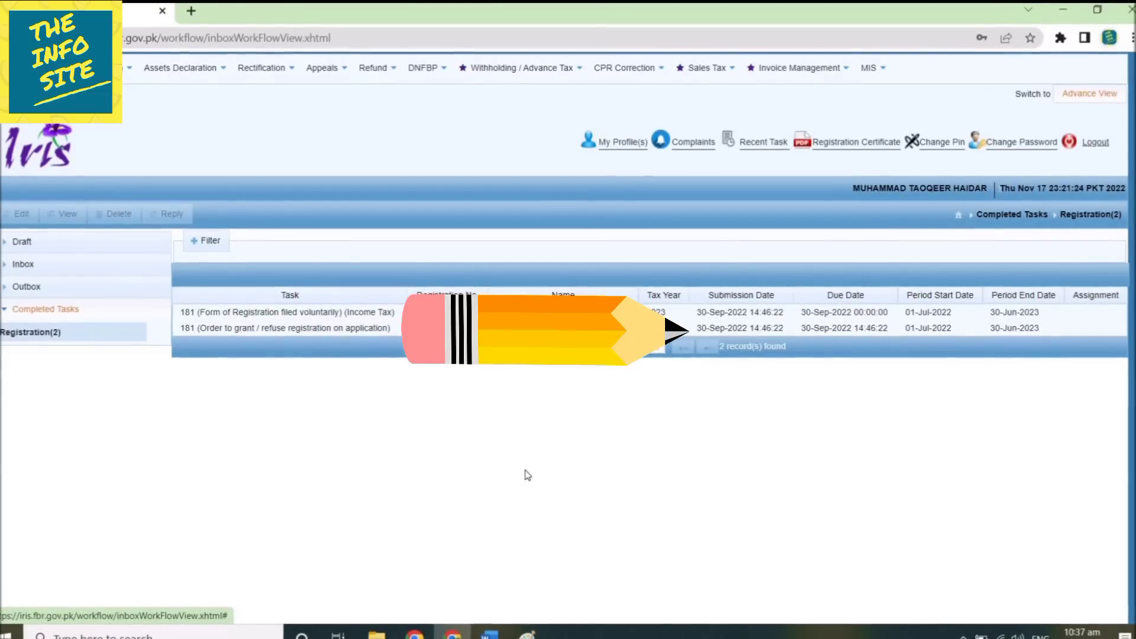
click(1096, 141)
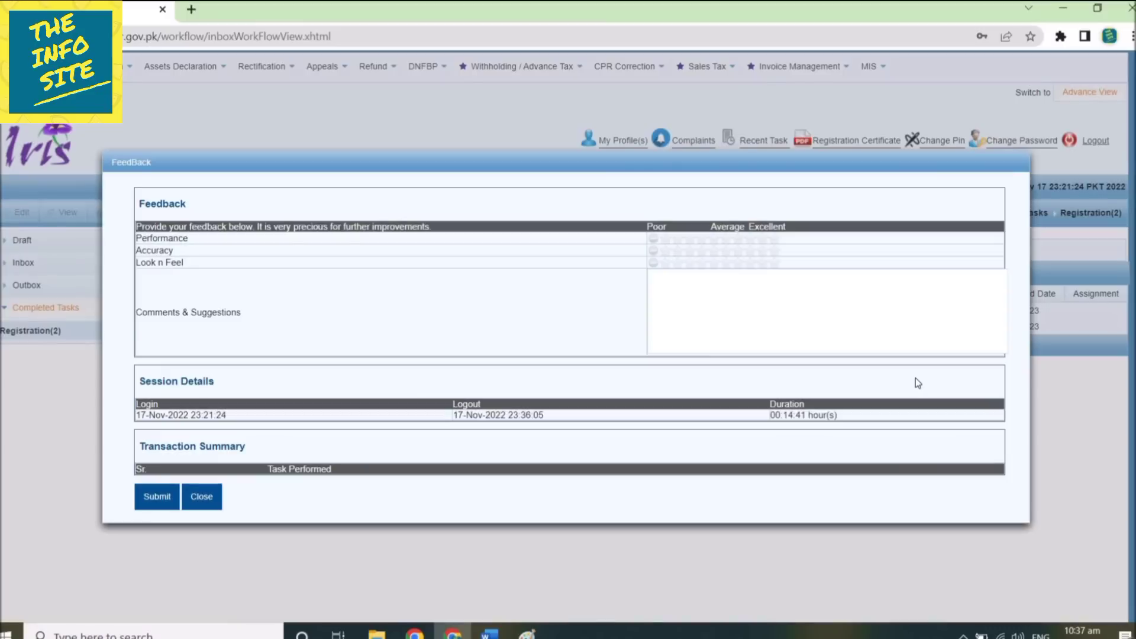
click(200, 497)
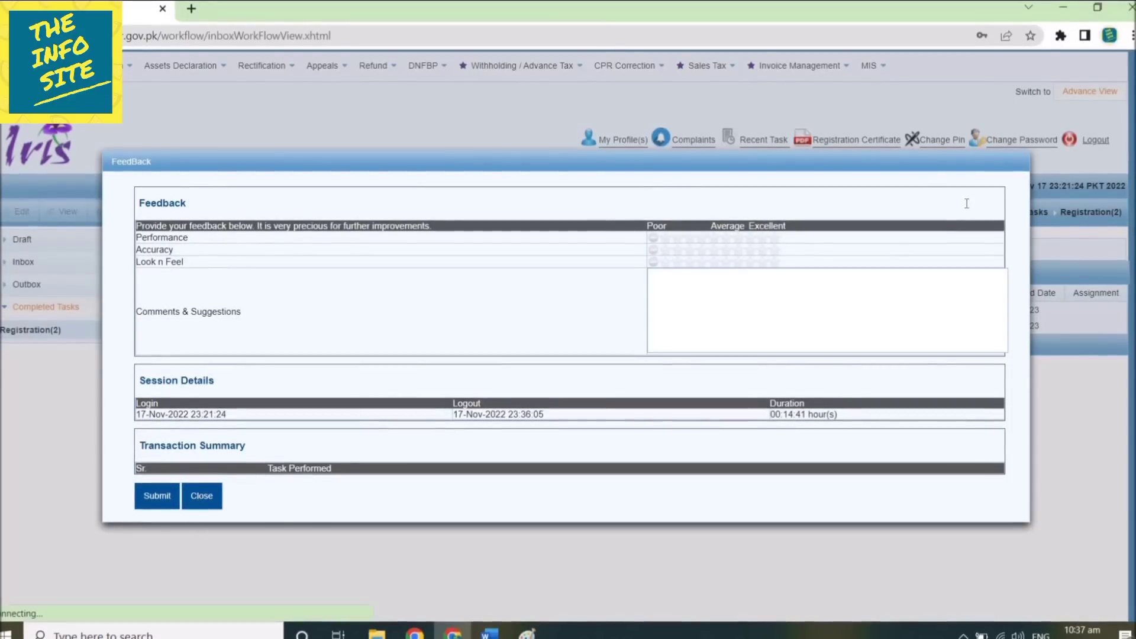